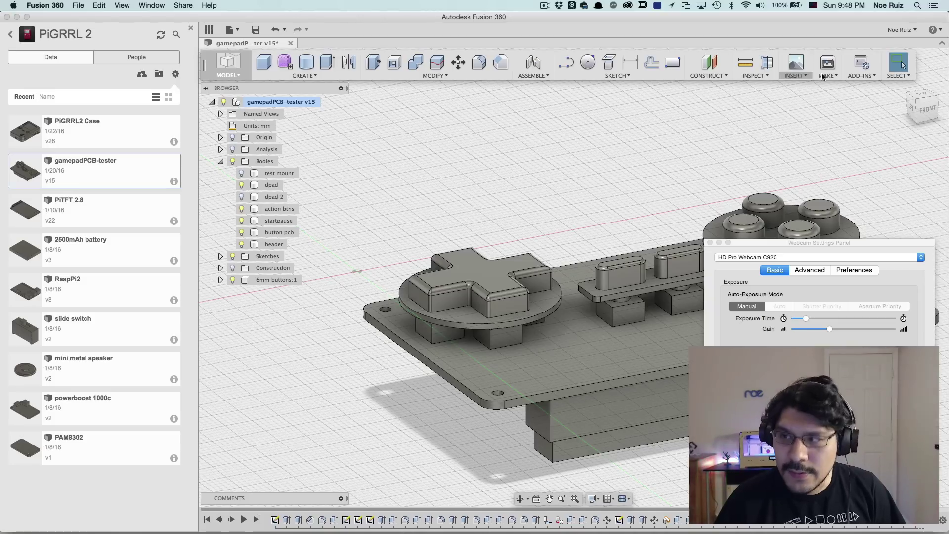
Examine the d-pad on the gamepad PCB model from directly above and at an angle
click(923, 99)
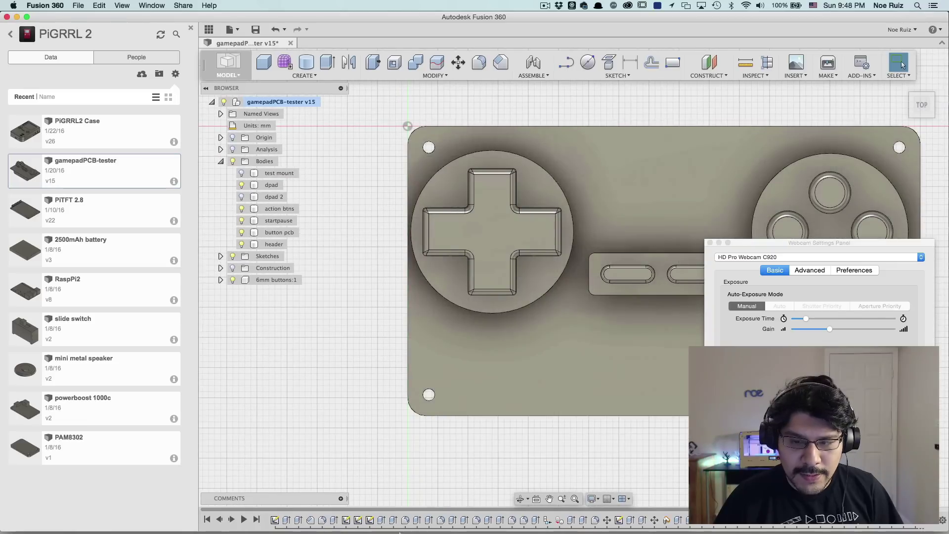
click(536, 500)
click(470, 243)
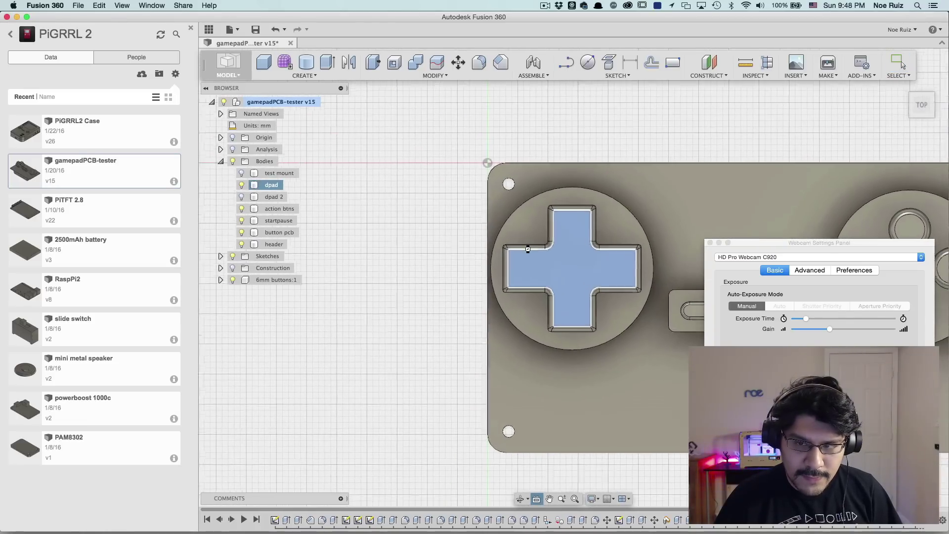
shift+middle_drag(480, 262, 494, 276)
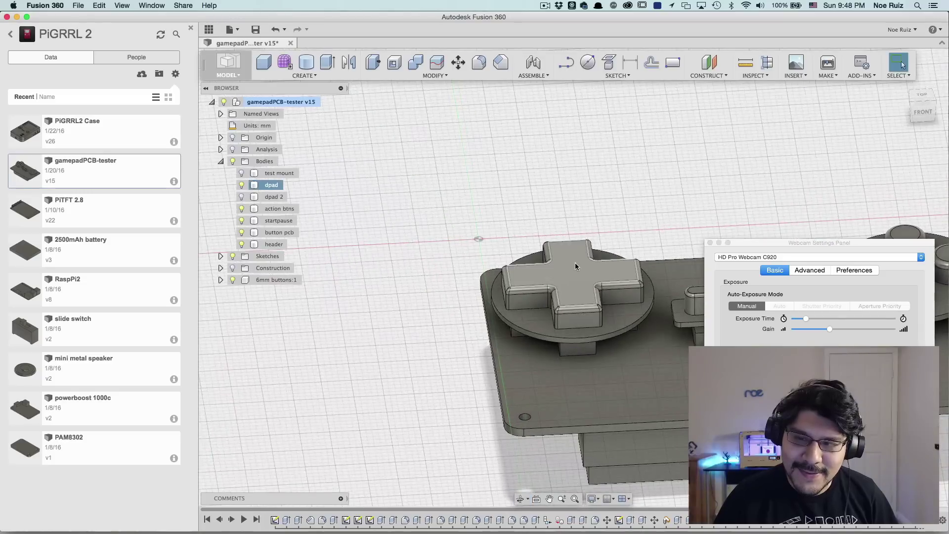
shift+middle_drag(669, 203, 494, 197)
mouse_move(437, 203)
shift+middle_down()
mouse_move(373, 210)
mouse_move(504, 236)
mouse_move(439, 214)
mouse_move(451, 214)
shift+middle_up()
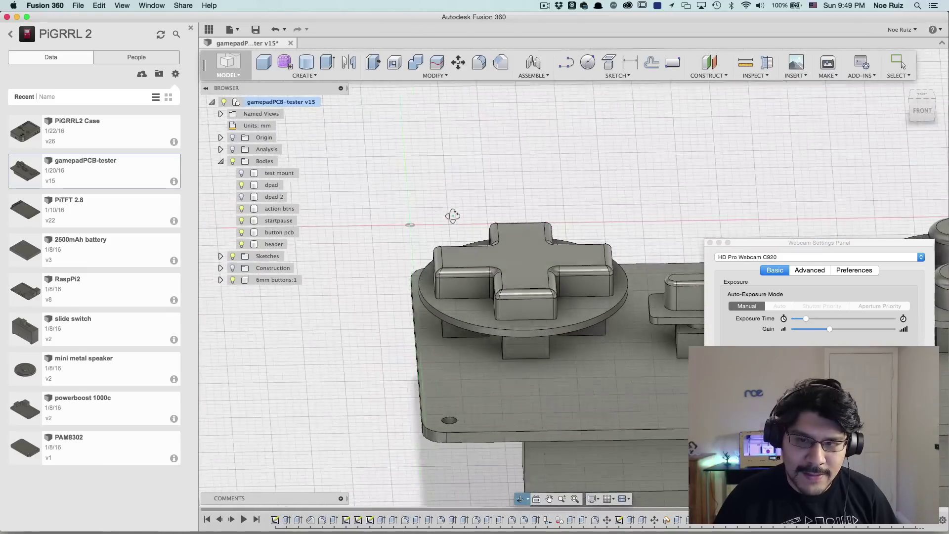
Hide the dpad body and show the dpad 2 body on the gamepad PCB
click(241, 185)
scroll(568, 247, up, 3)
scroll(579, 247, down, 2)
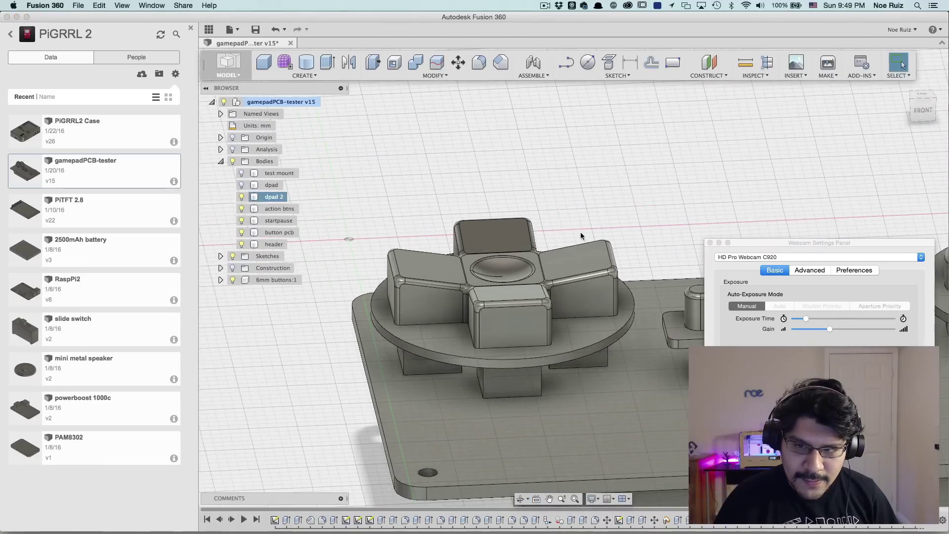
shift+middle_drag(591, 239, 608, 227)
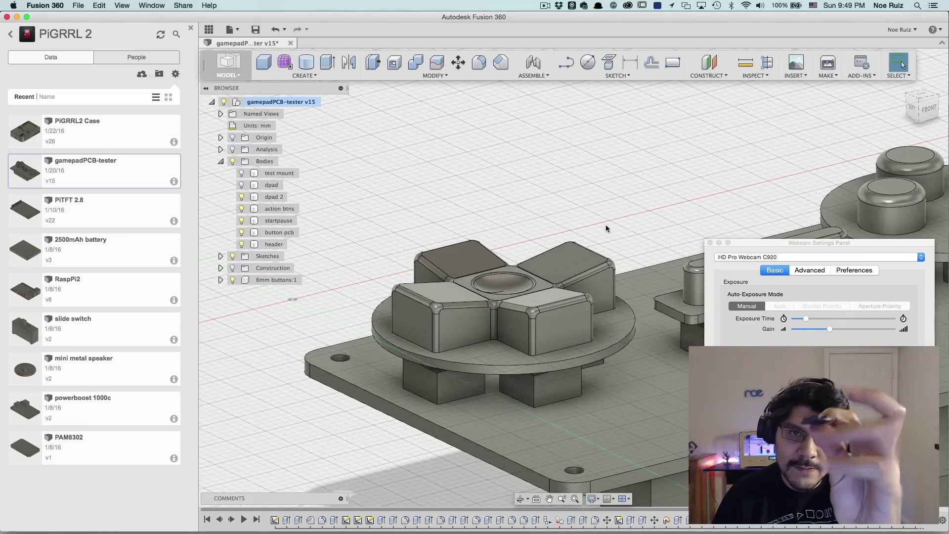
scroll(543, 242, down, 2)
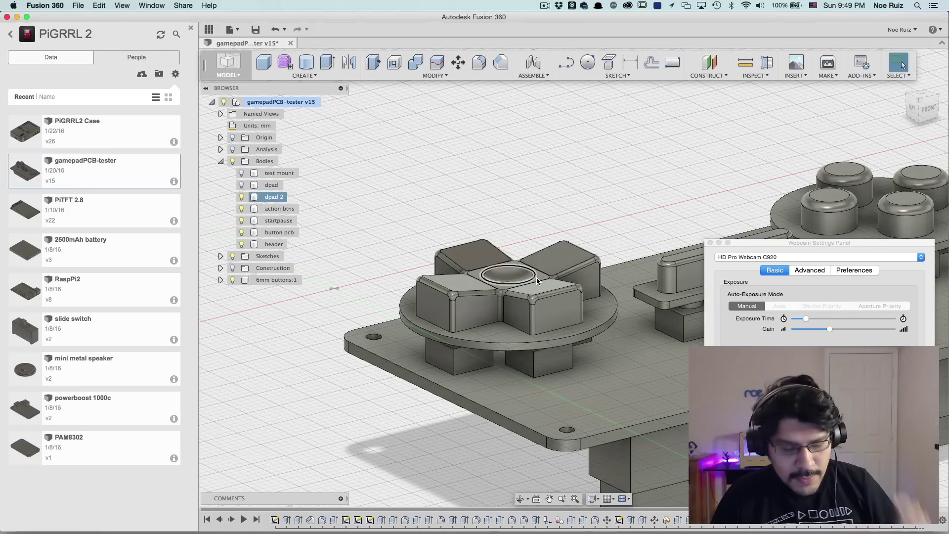
click(387, 74)
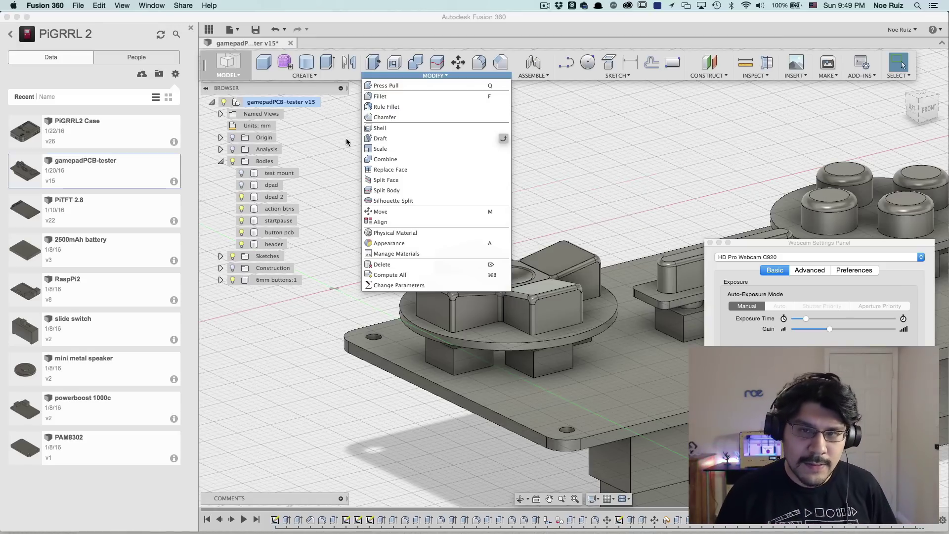
click(353, 155)
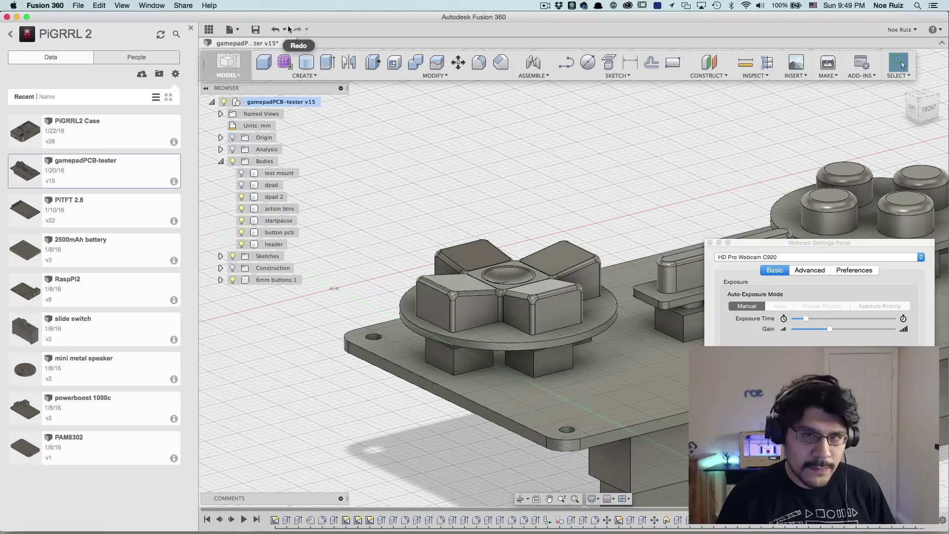
Create a new empty design and move the webcam settings window out of the way
click(234, 31)
click(241, 45)
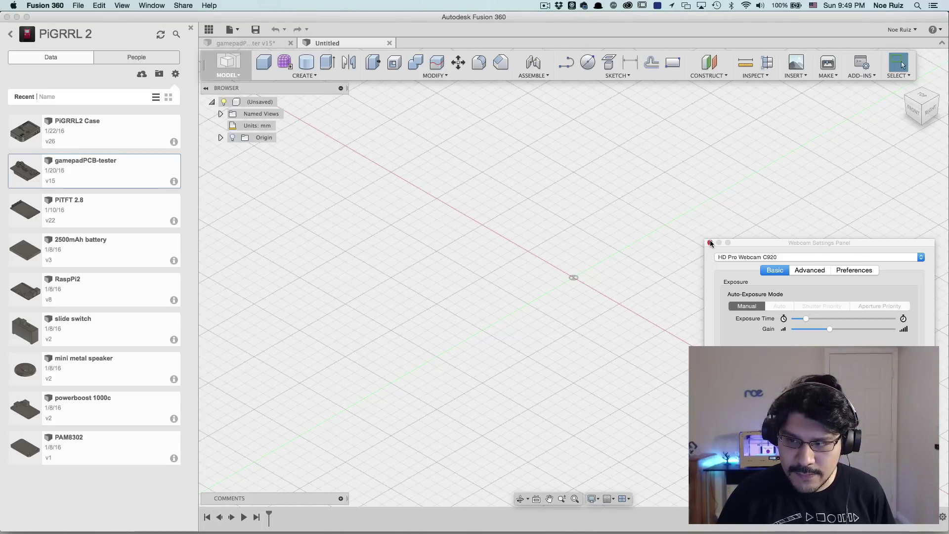
drag(723, 247, 759, 531)
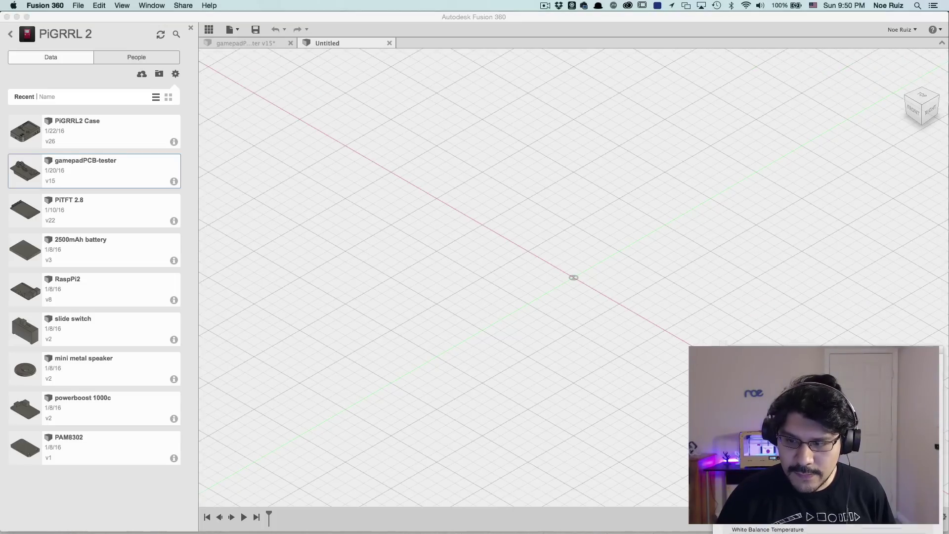
click(704, 301)
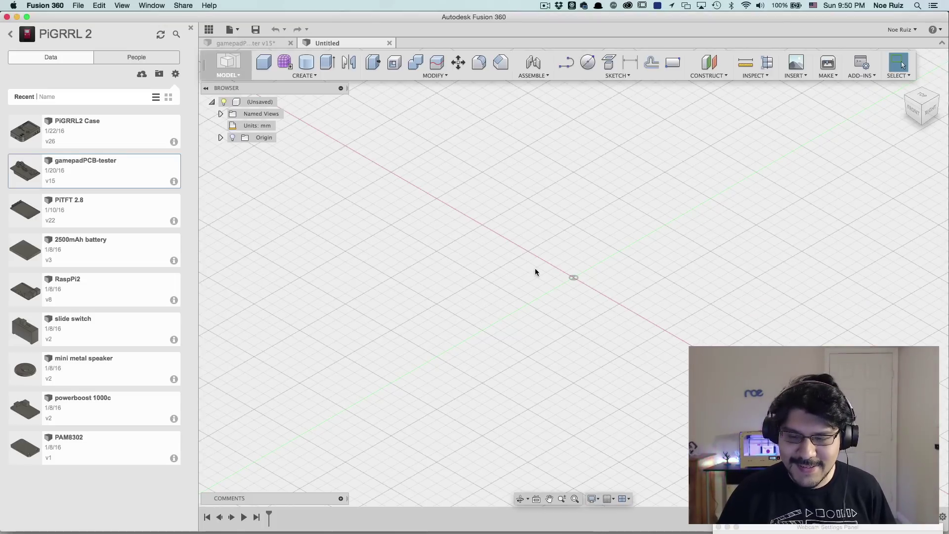
Start a circle sketch on the horizontal origin plane, seen from the top
shift+middle_drag(536, 272, 587, 282)
click(922, 101)
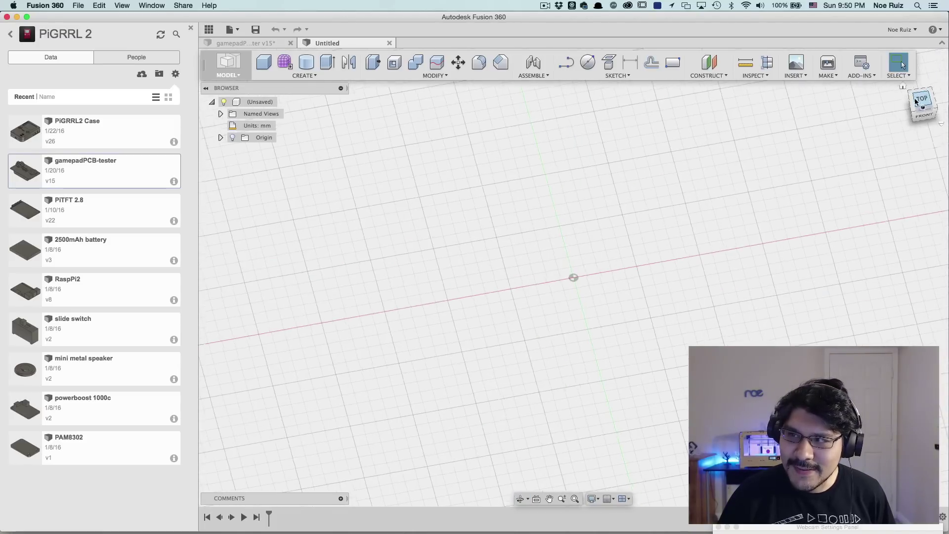
click(916, 101)
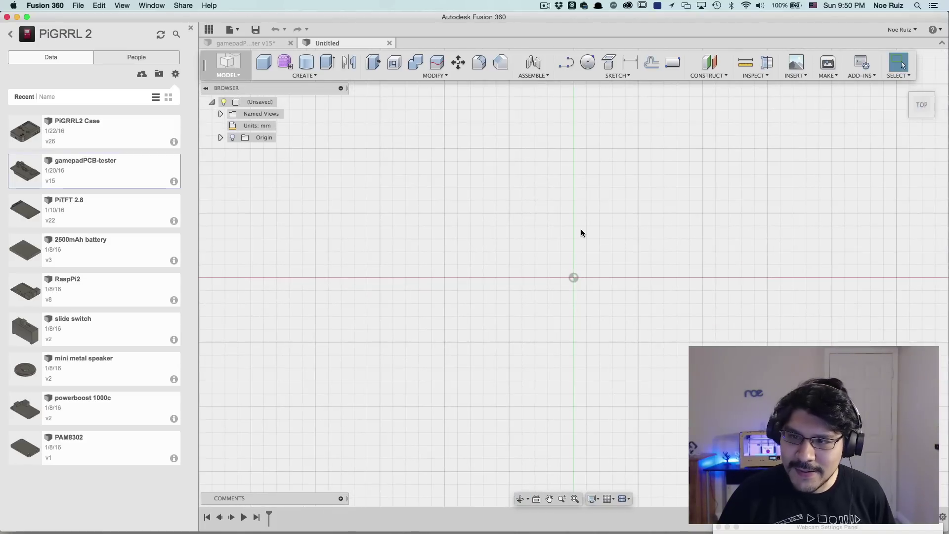
click(587, 63)
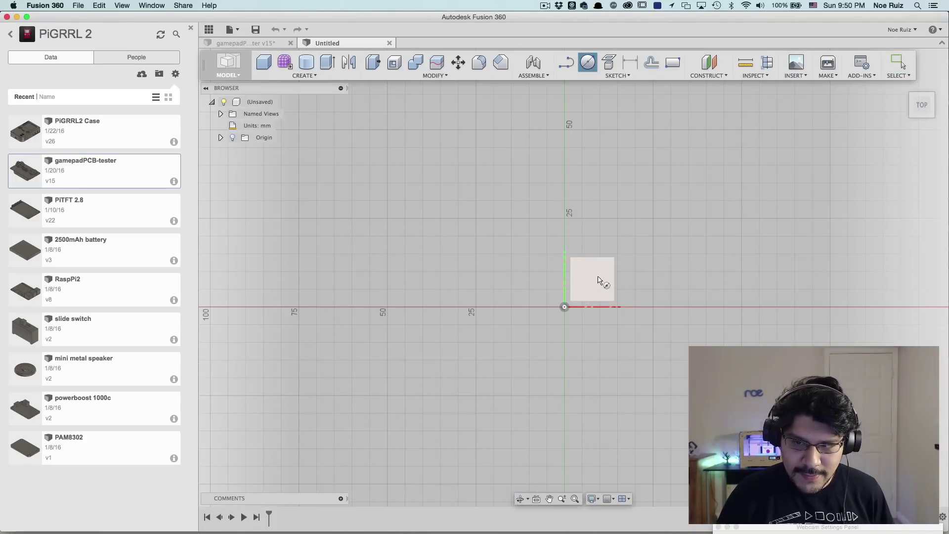
scroll(600, 279, up, 4)
middle_drag(602, 281, 570, 229)
click(552, 240)
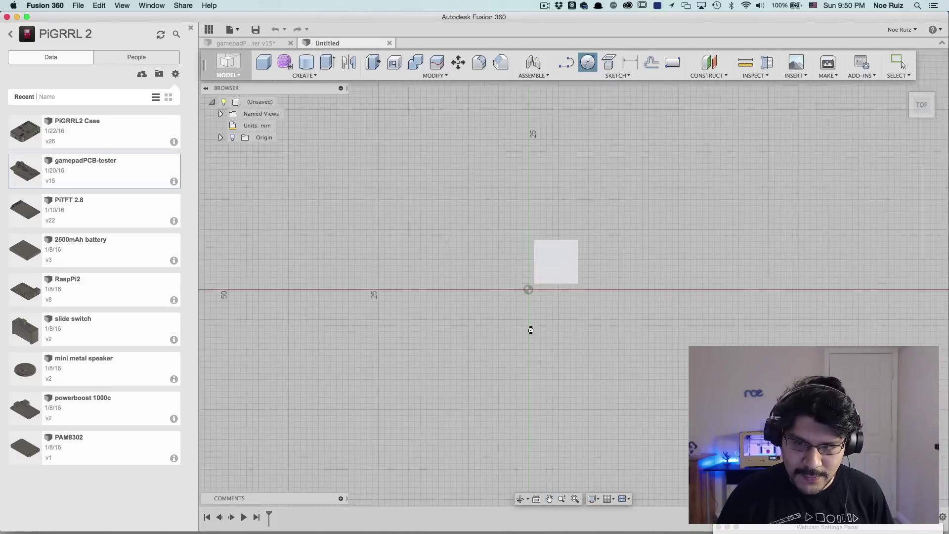
click(553, 269)
Draw a circle centred on the origin with a diameter of 28.3 mm
click(545, 308)
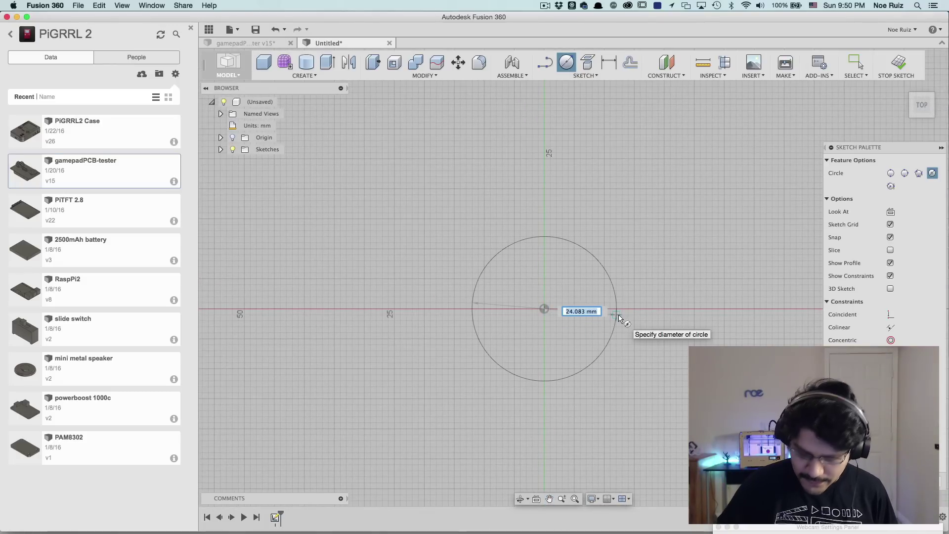
text(28)
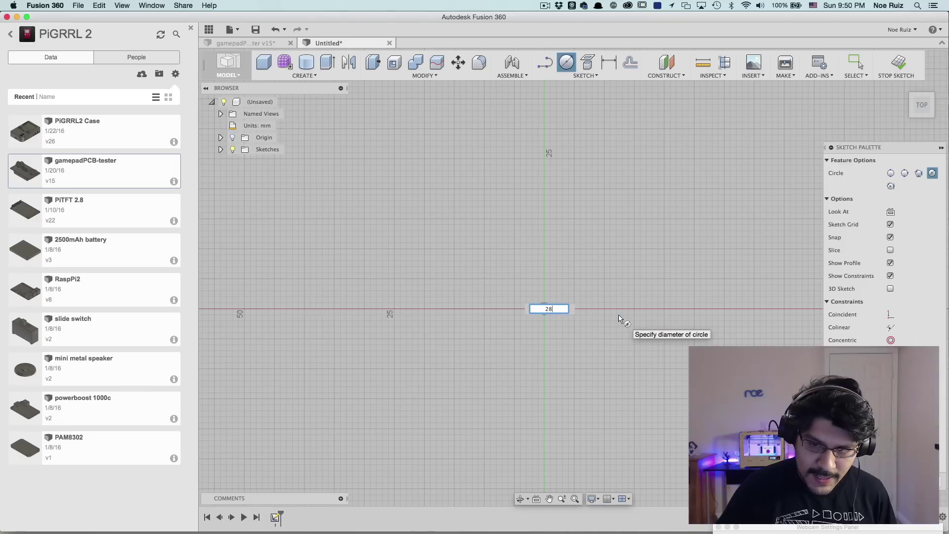
text(.3)
key(Tab)
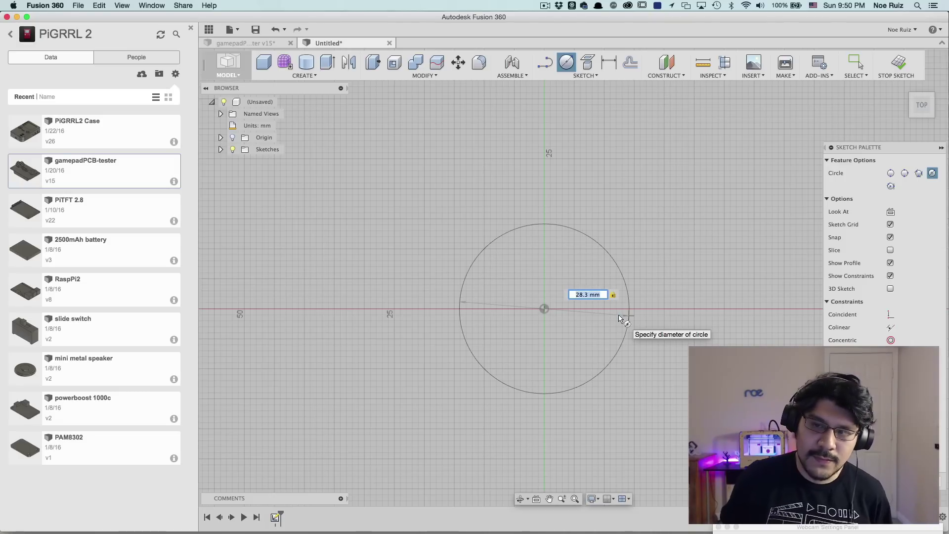
key(Return)
key(Escape)
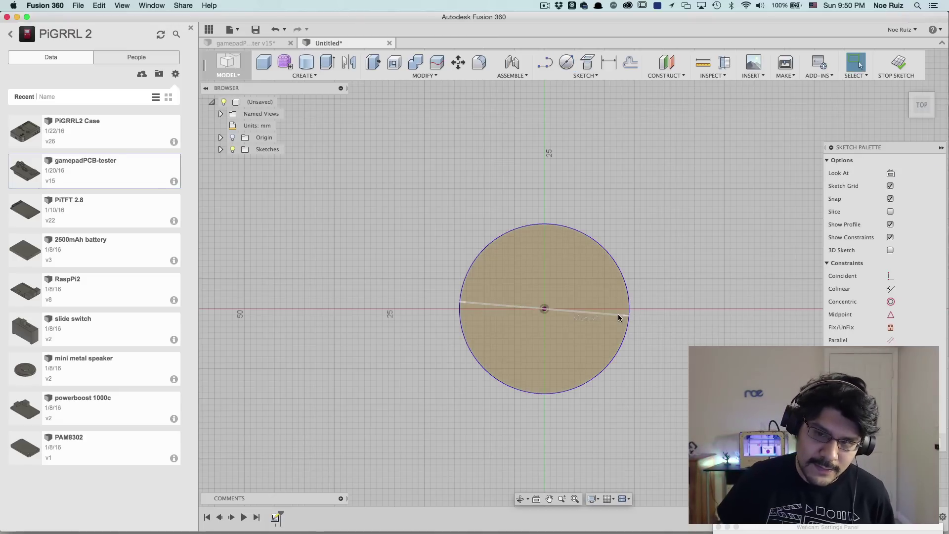
Switch to TextEdit to check the noted circle and rectangle dimensions, and return to the Fusion 360 sketch
key(super+Tab)
key(super+Escape)
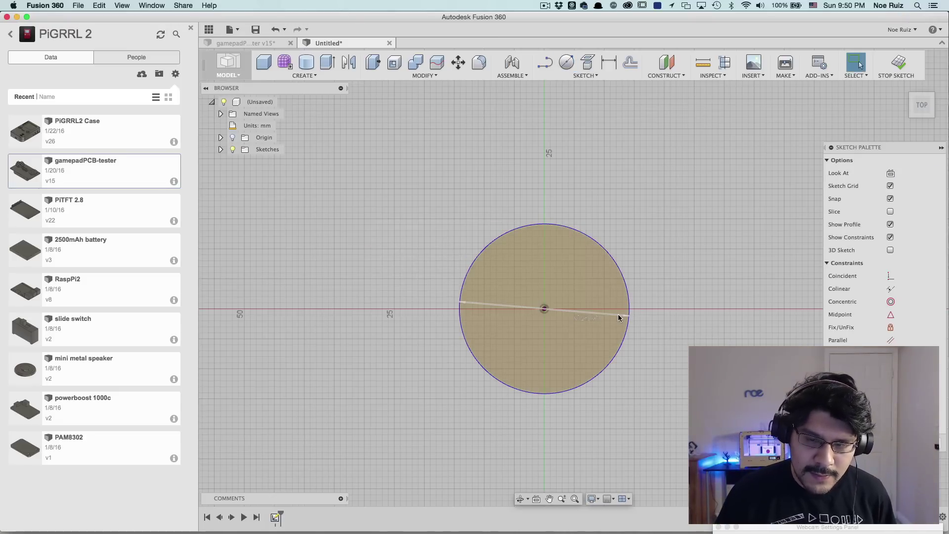
key(super+space)
text(textedit)
key(Return)
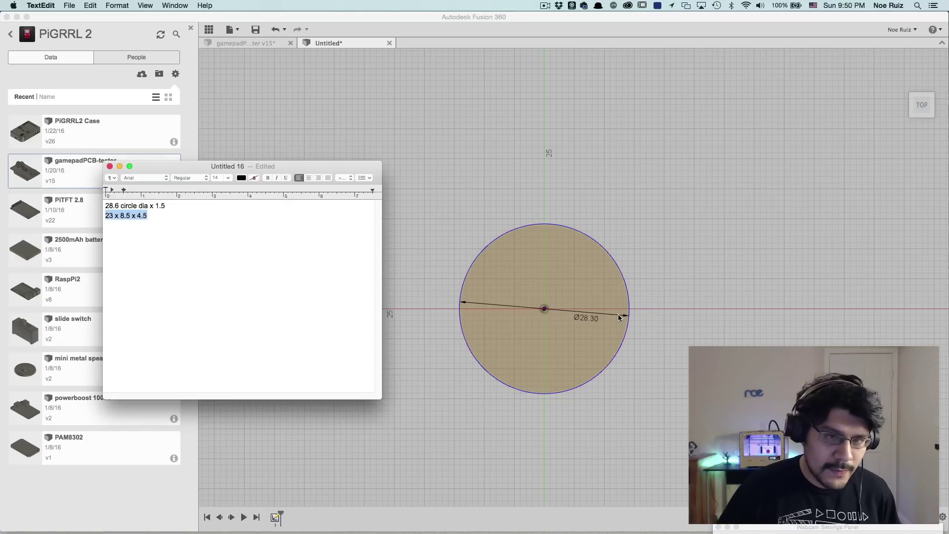
click(645, 226)
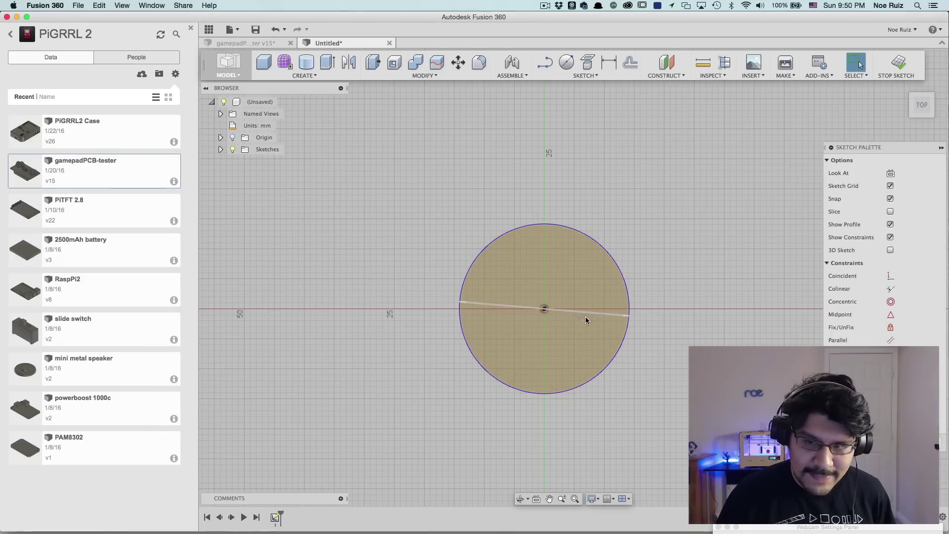
Set the circle's diameter dimension to 28.6 mm
double_click(585, 319)
text(28.6)
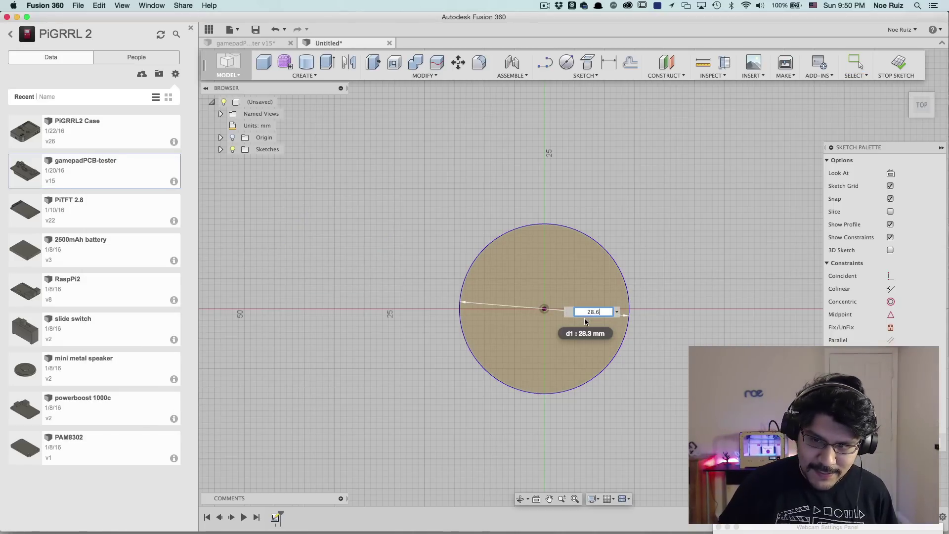
key(Return)
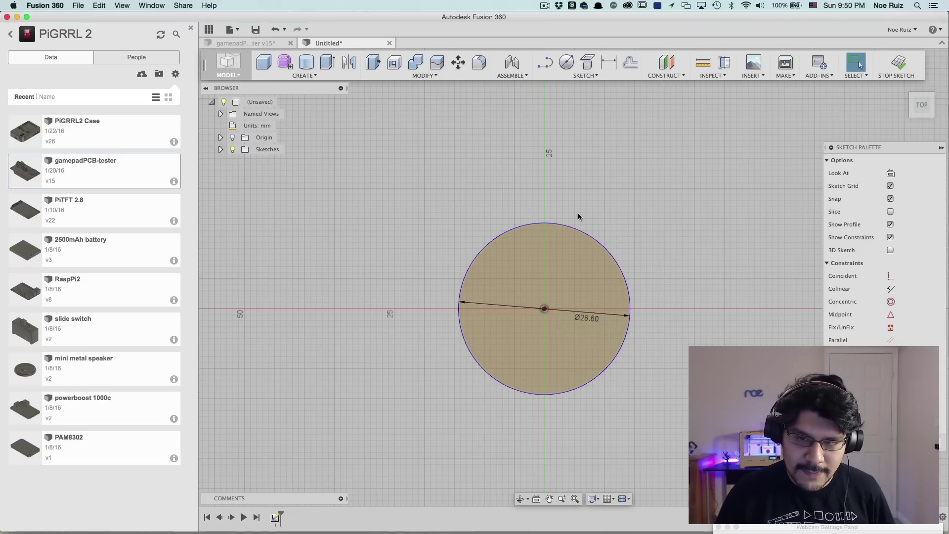
Close the project data panel to give the sketch more room
scroll(582, 222, up, 2)
scroll(585, 234, up, 3)
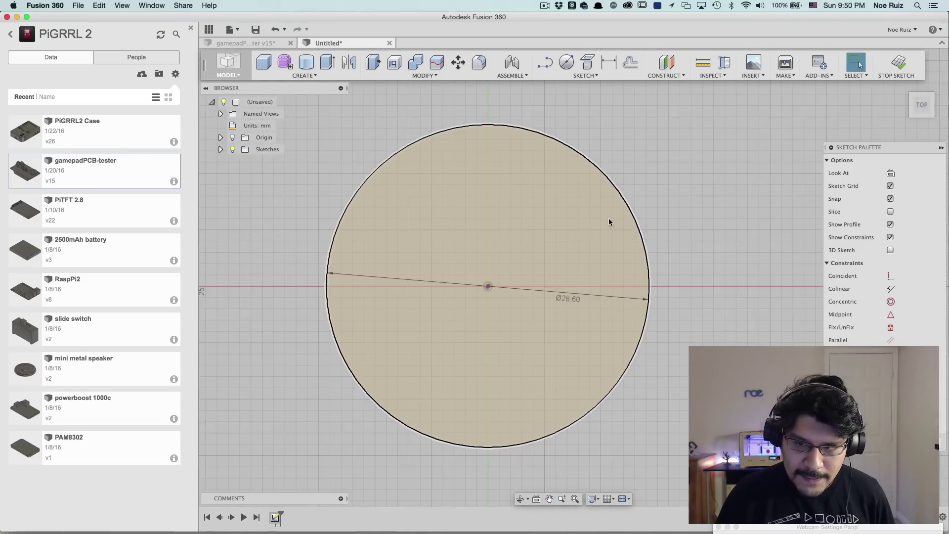
scroll(606, 225, down, 1)
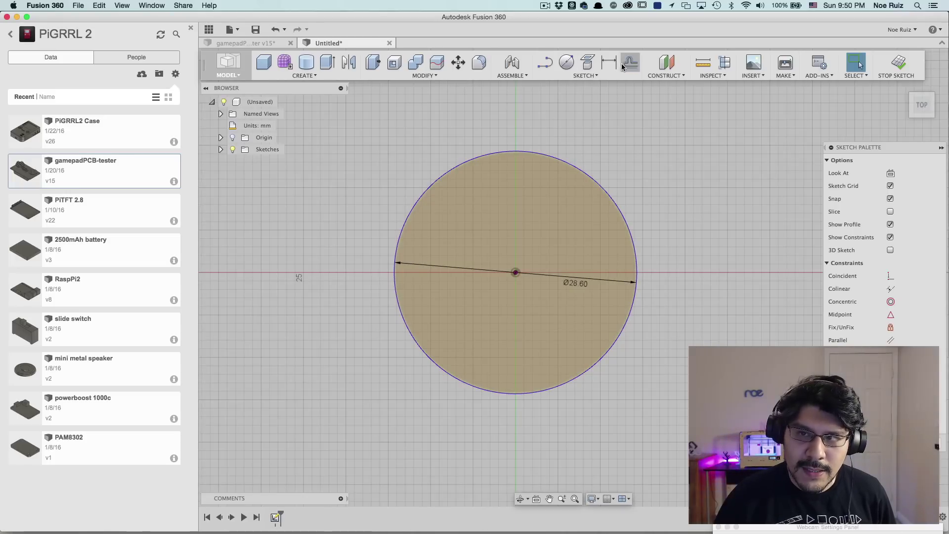
click(192, 29)
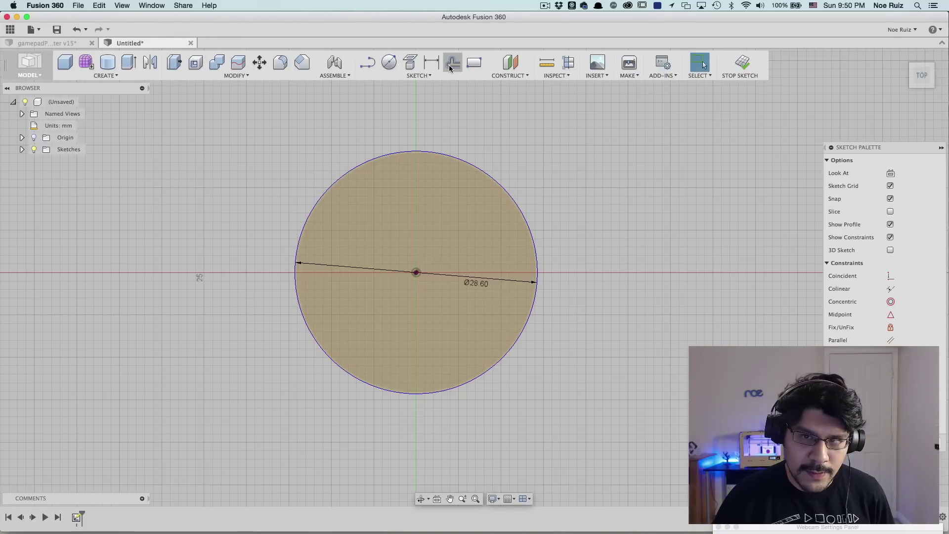
Draw a center rectangle on the origin, 23 mm wide and 8.5 mm high, and check its size against the notes in TextEdit
click(473, 63)
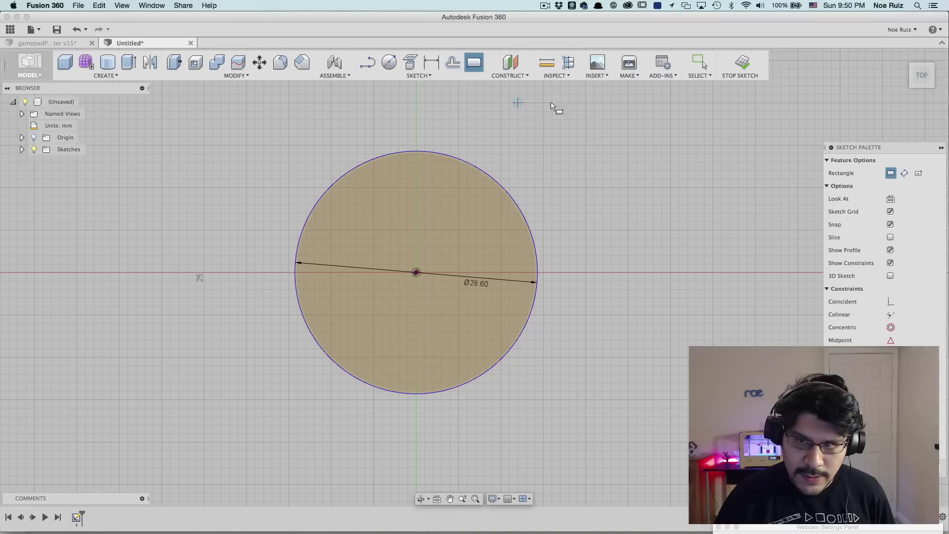
click(918, 173)
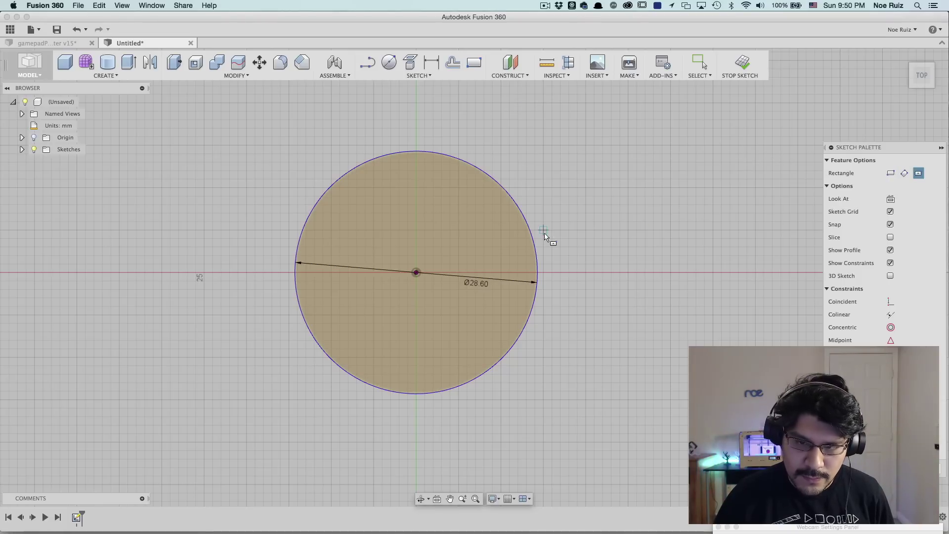
scroll(416, 273, up, 3)
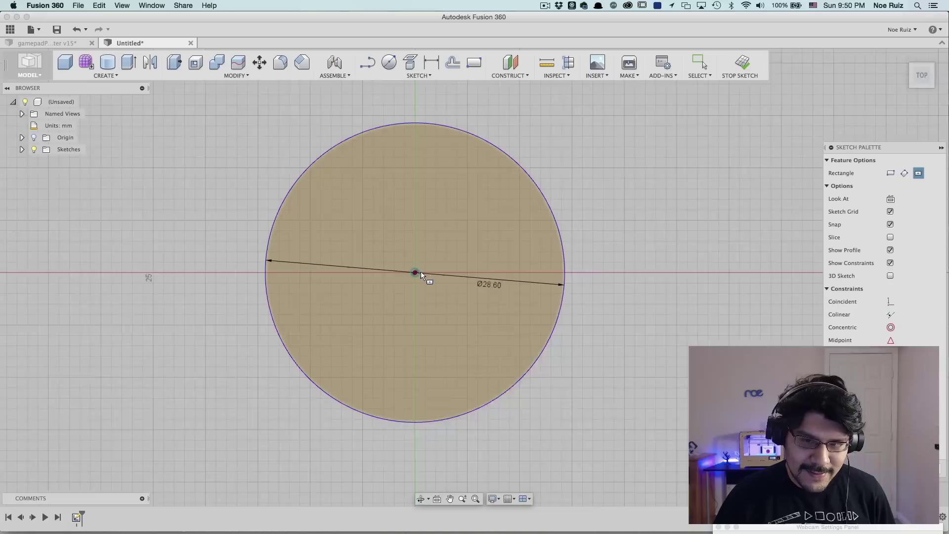
scroll(415, 272, down, 3)
scroll(414, 272, up, 3)
click(414, 273)
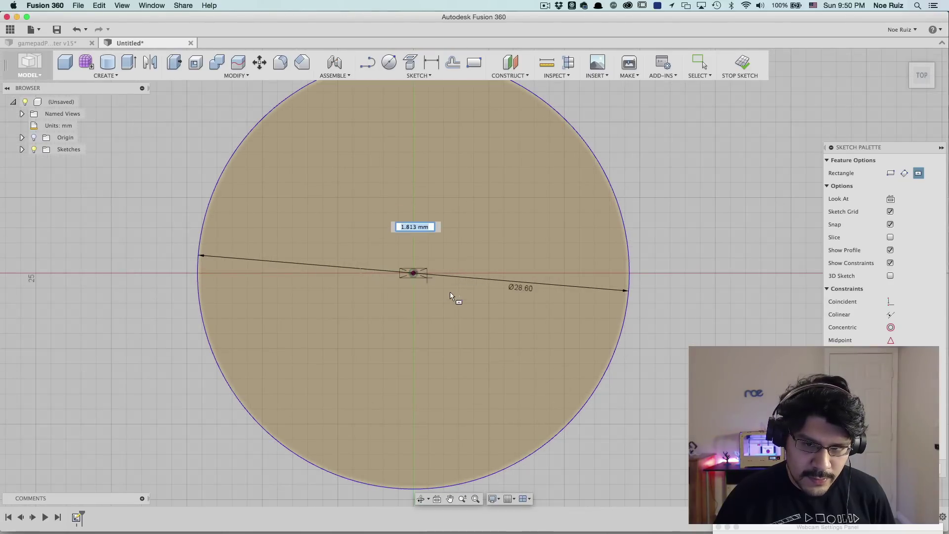
text(6)
key(Tab)
text(12)
key(Tab)
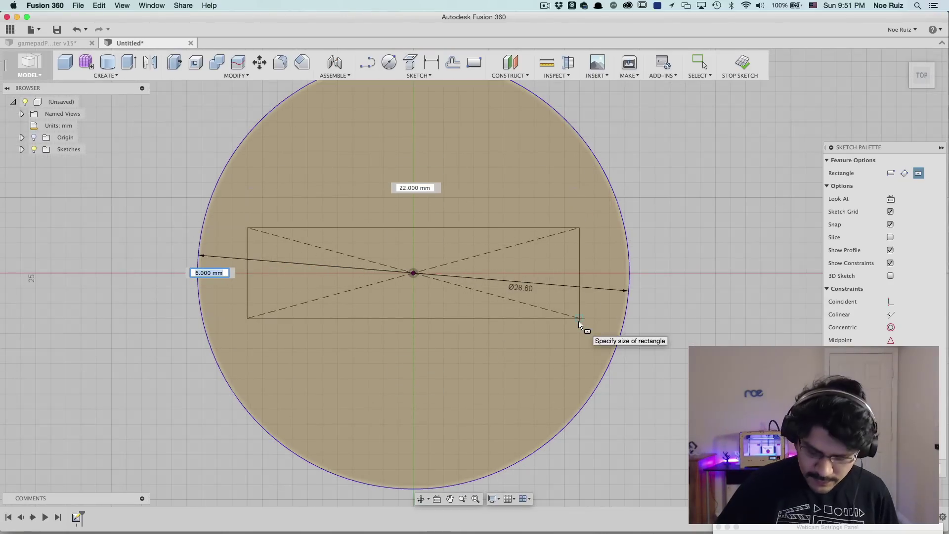
text(8.6)
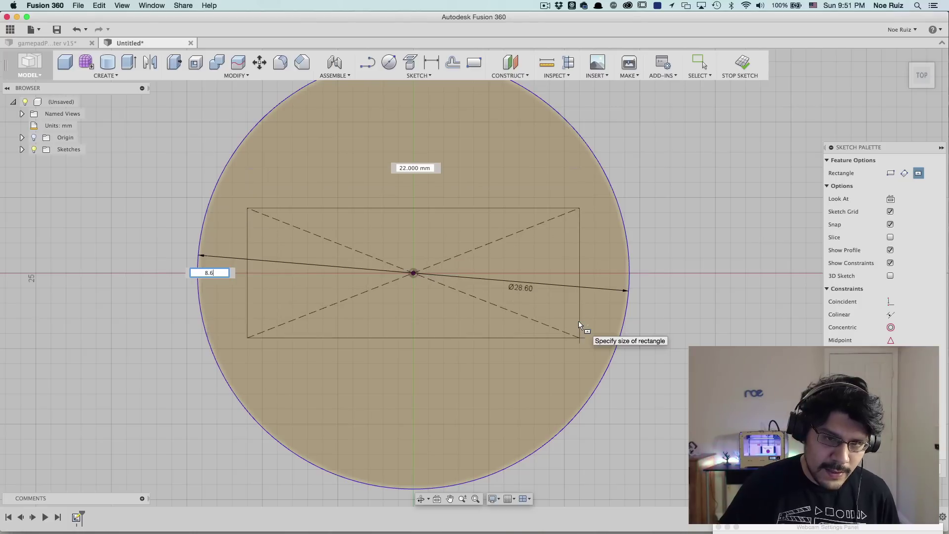
key(Tab)
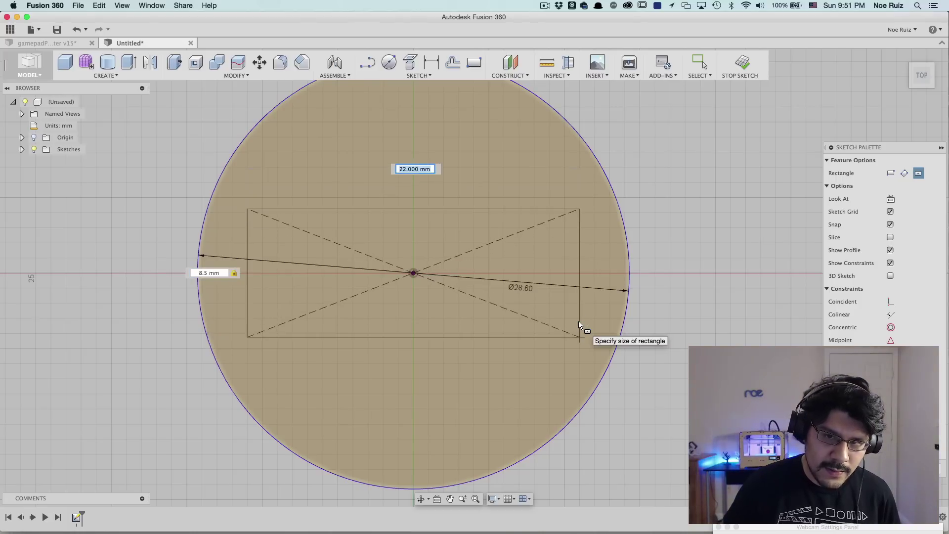
text(23)
key(Tab)
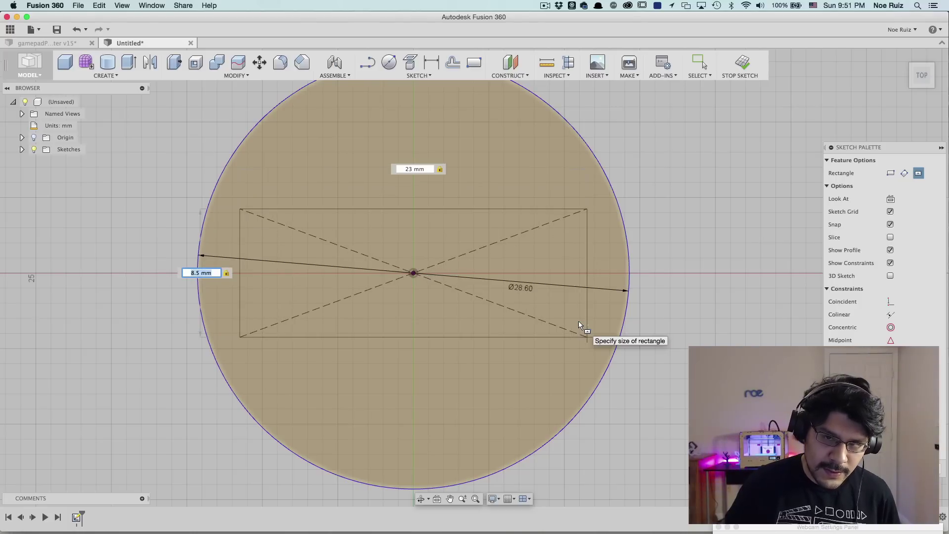
key(Tab)
key(Tab)
key(Tab)
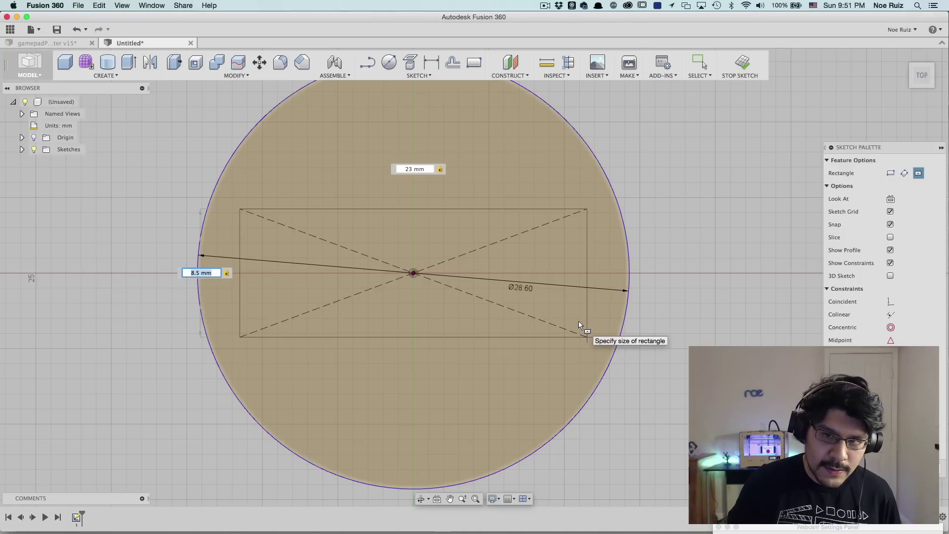
key(Return)
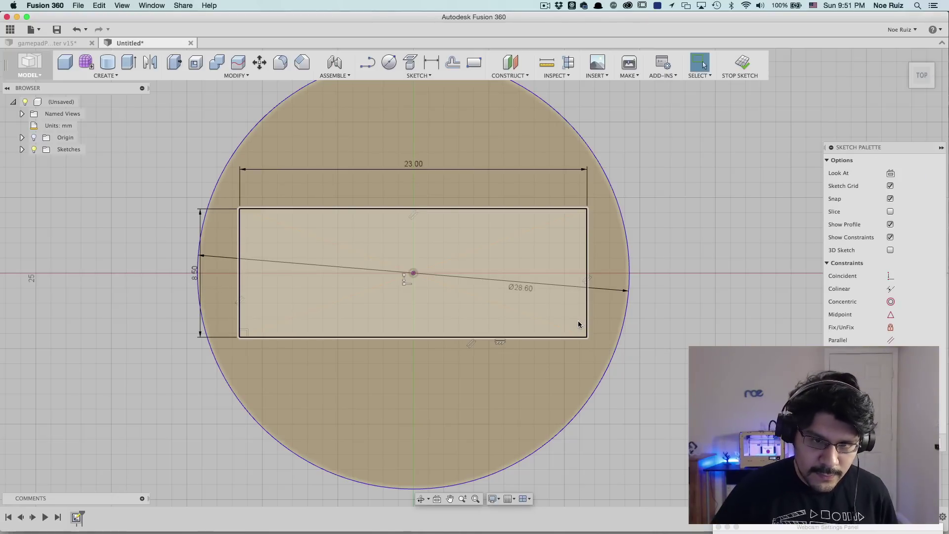
key(super+Tab)
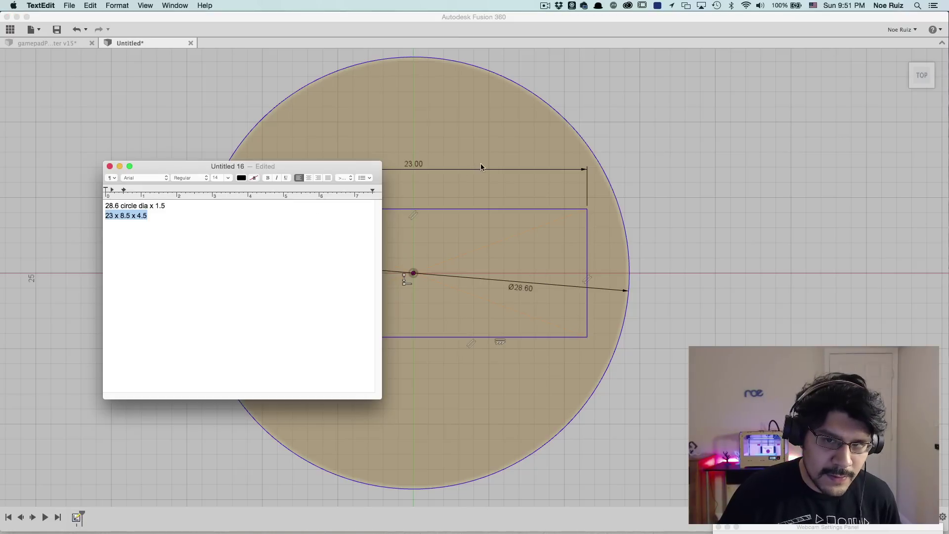
key(super+Tab)
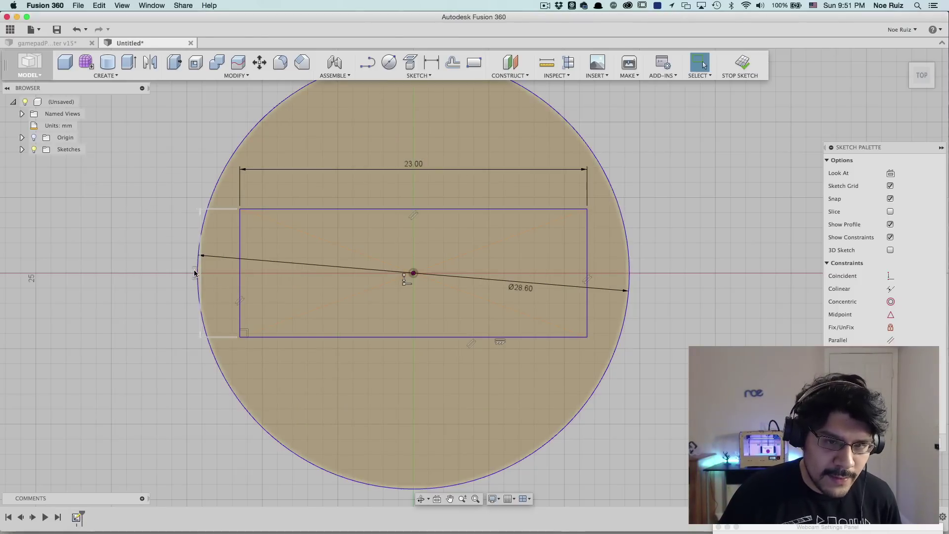
Move the rectangle's width and height dimensions and the circle's diameter dimension outside the circle
drag(193, 278, 131, 275)
scroll(334, 188, down, 2)
middle_drag(389, 145, 392, 214)
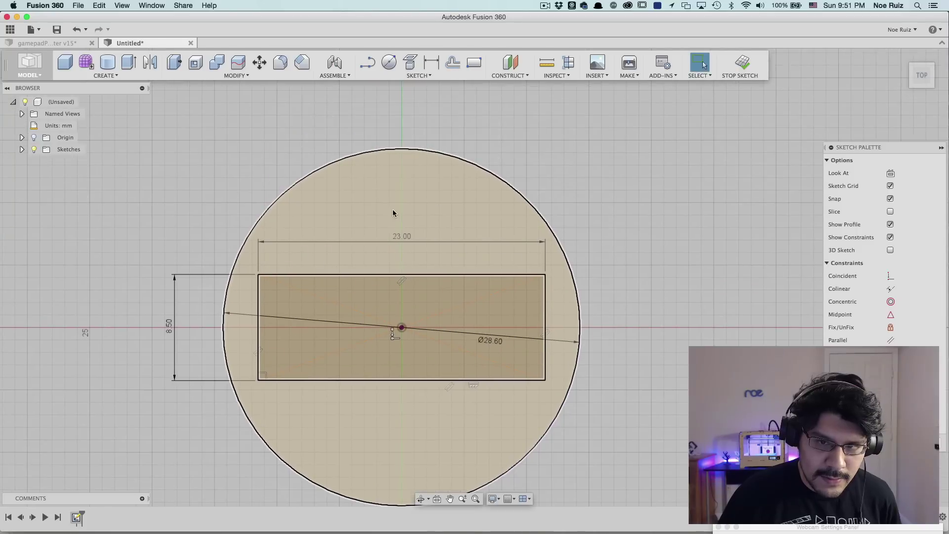
click(405, 118)
key(Return)
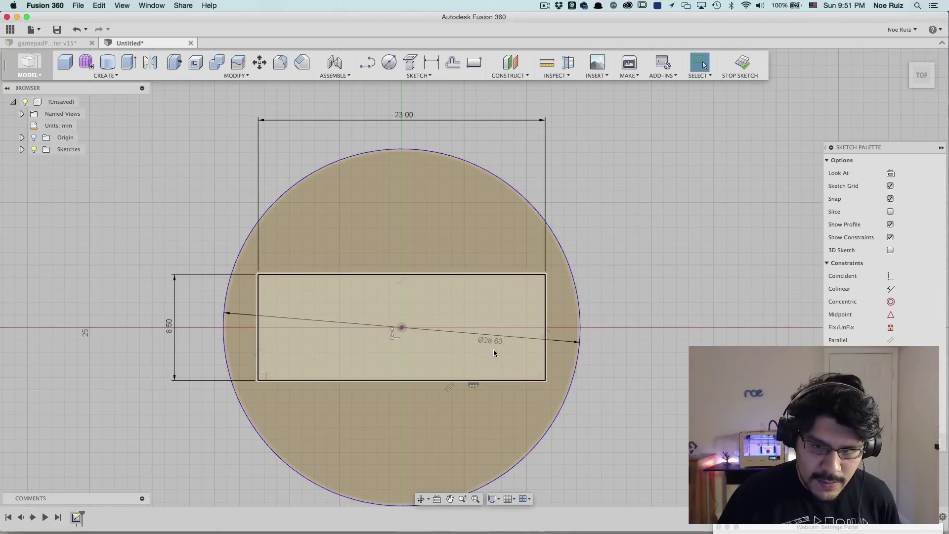
click(493, 346)
click(187, 190)
key(Return)
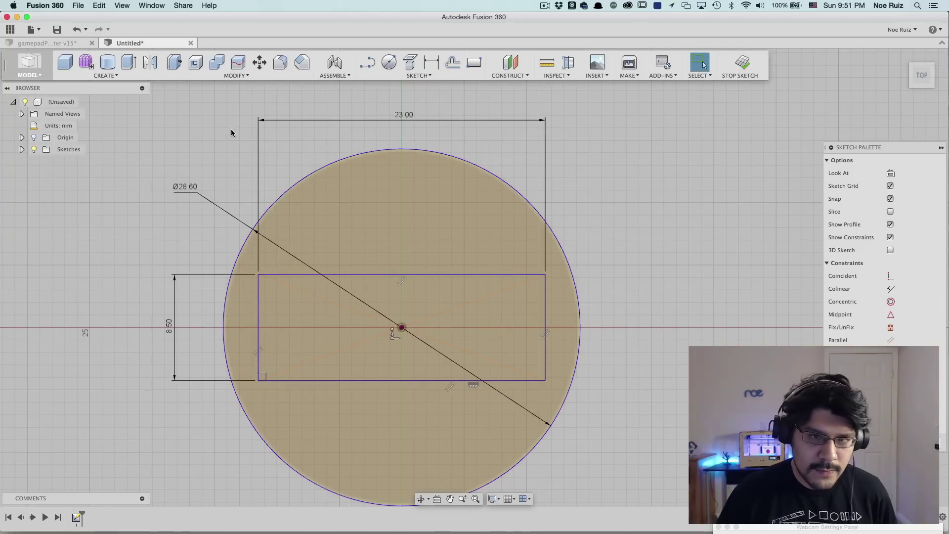
scroll(380, 117, up, 1)
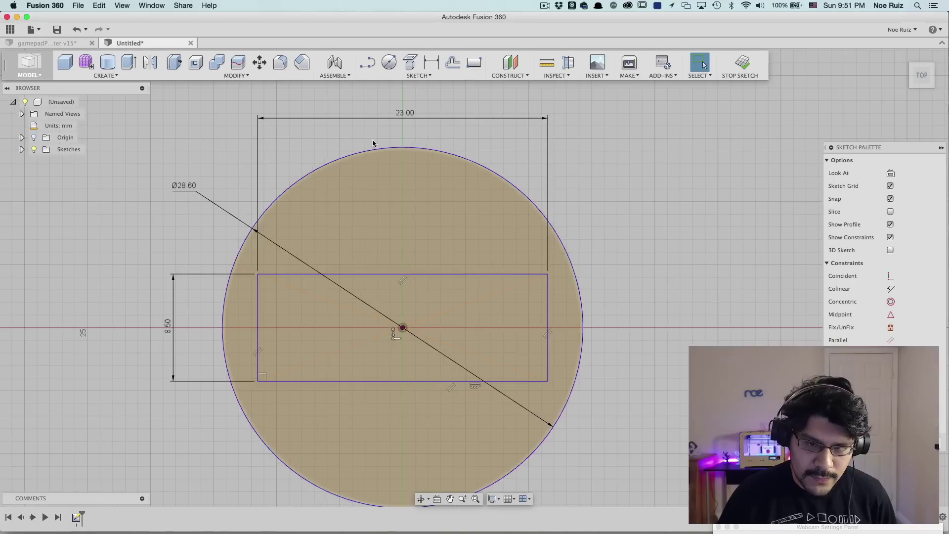
mouse_move(356, 150)
middle_down()
mouse_move(388, 143)
mouse_move(398, 126)
middle_up()
scroll(388, 139, down, 2)
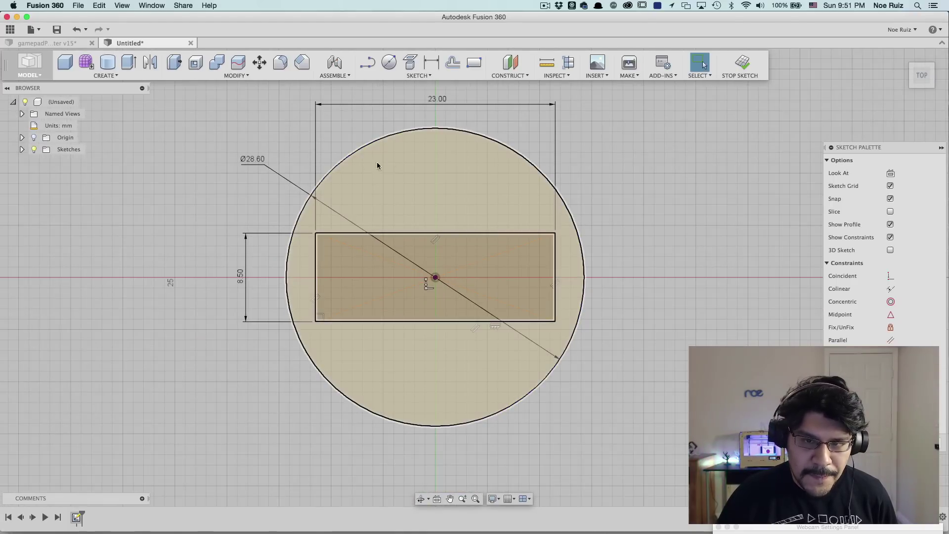
scroll(325, 231, up, 2)
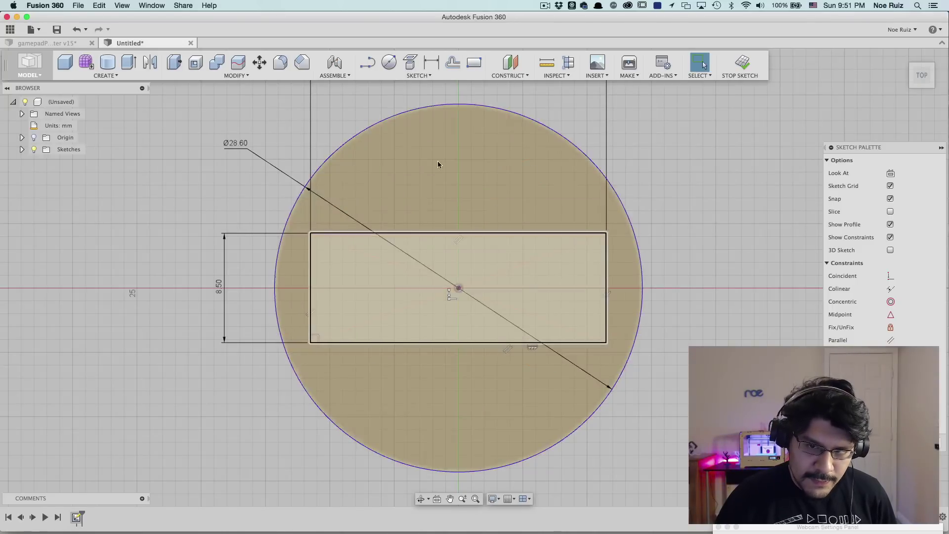
click(311, 271)
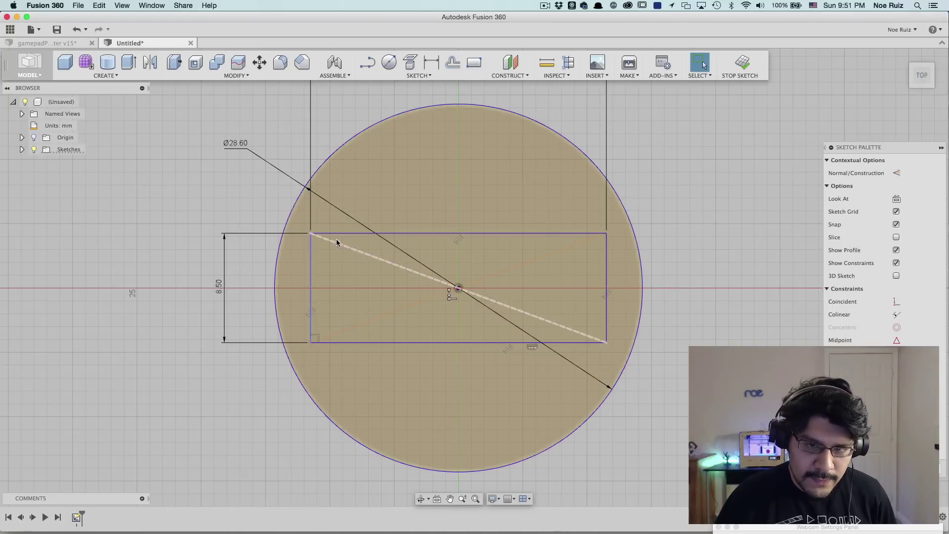
shift+click(453, 342)
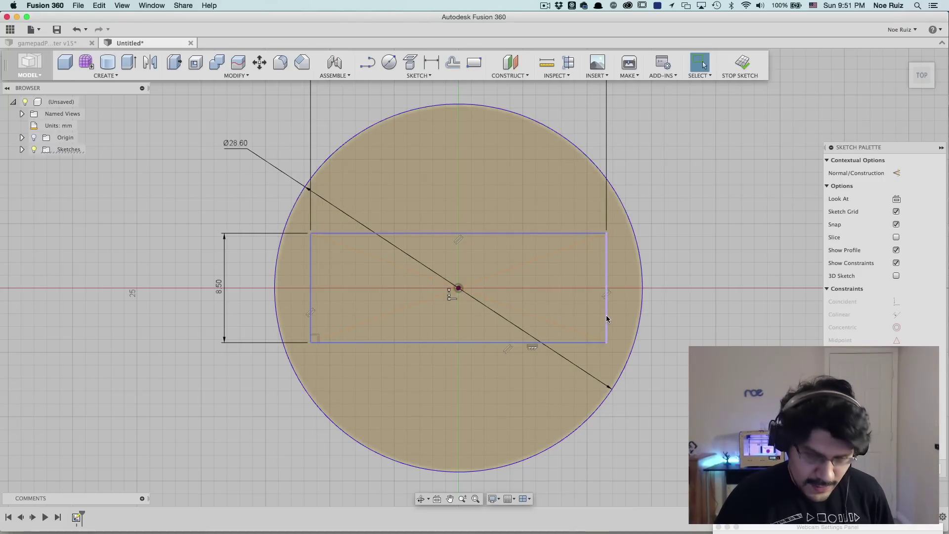
key(m)
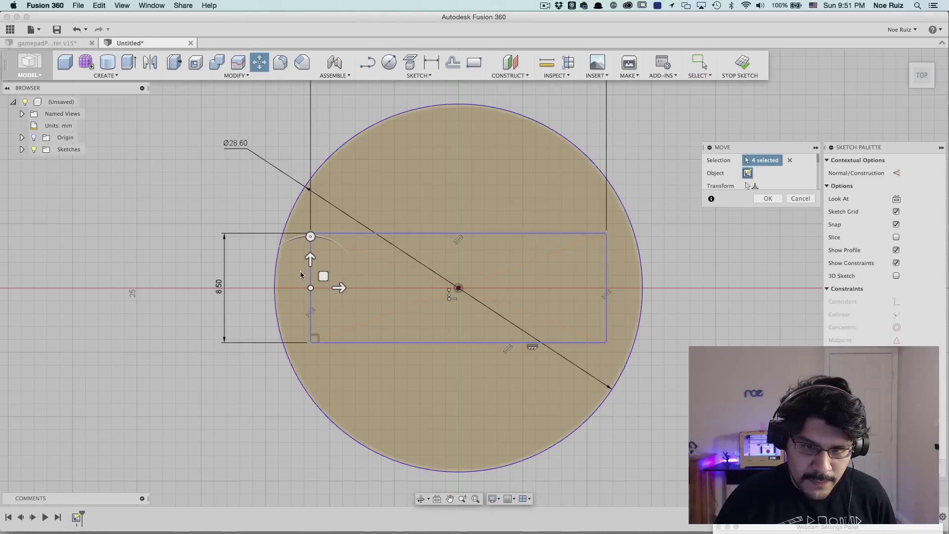
drag(310, 237, 356, 232)
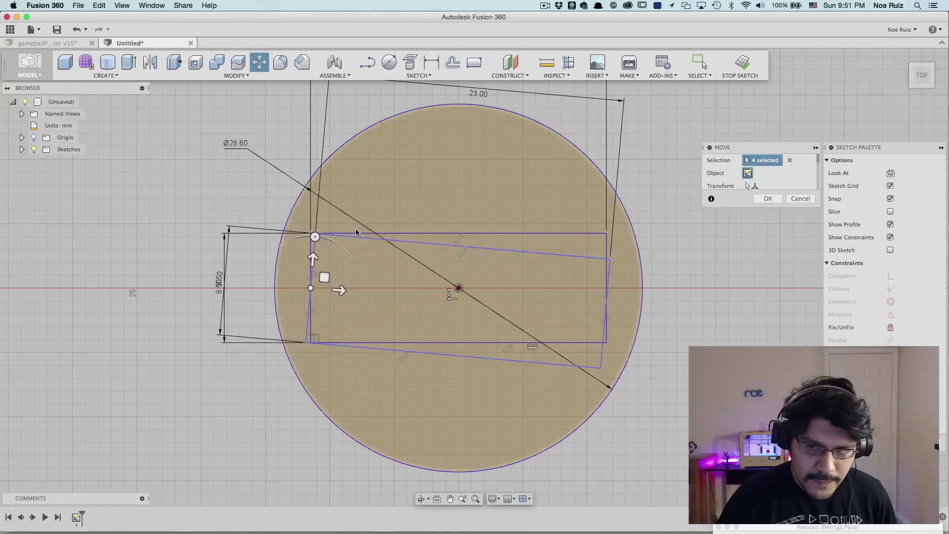
click(710, 187)
scroll(731, 188, down, 5)
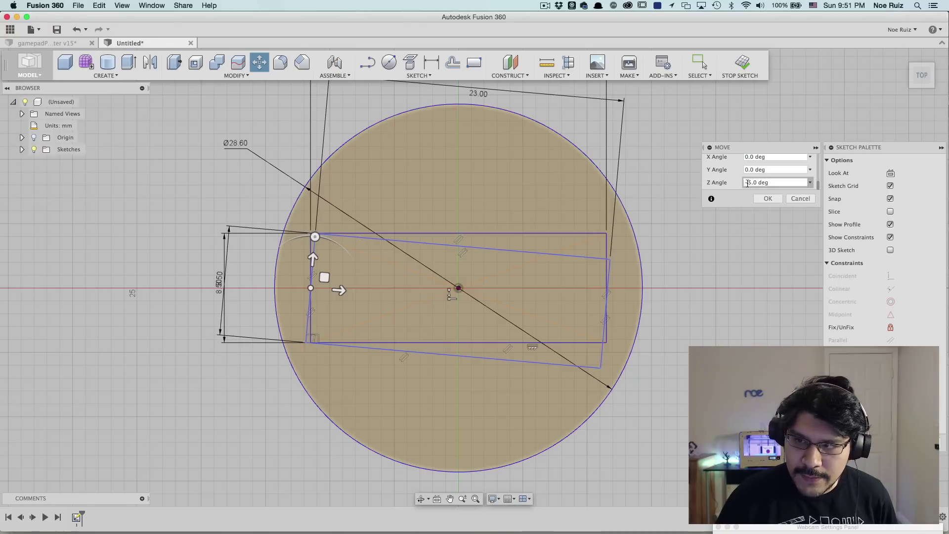
triple_click(760, 183)
text(0deg)
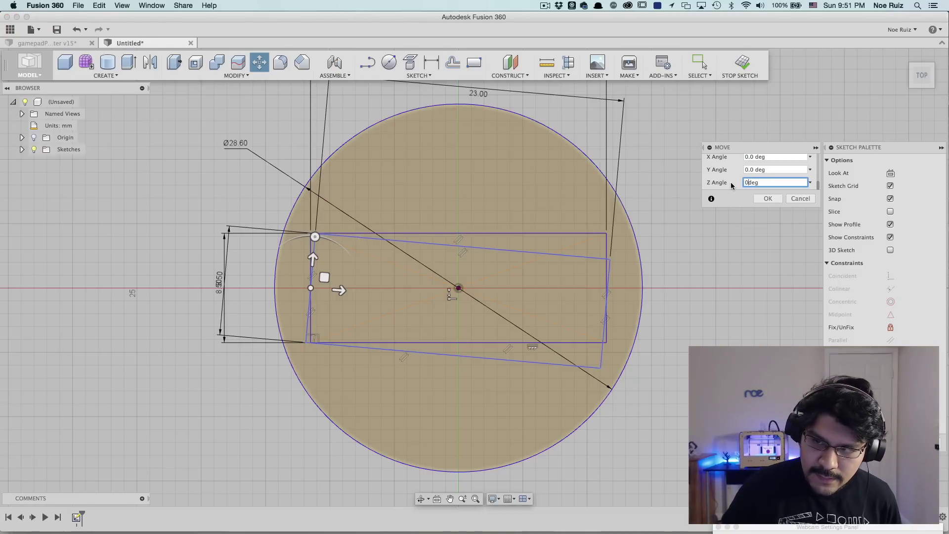
click(731, 184)
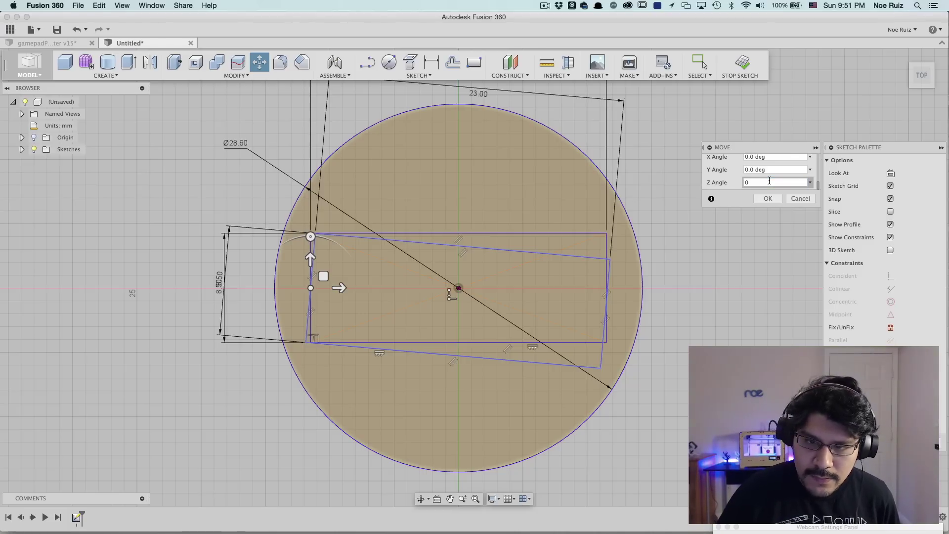
click(790, 171)
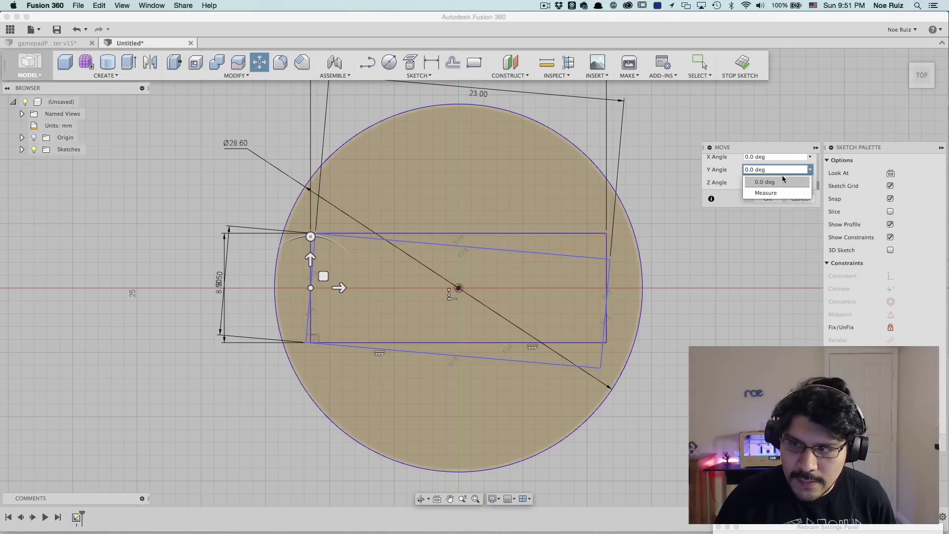
click(782, 179)
click(808, 182)
click(787, 193)
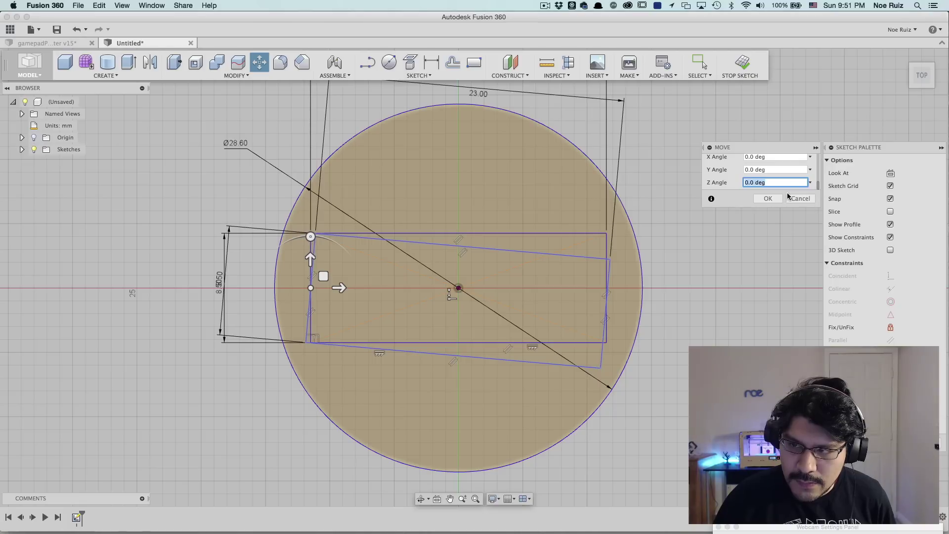
scroll(788, 186, up, 2)
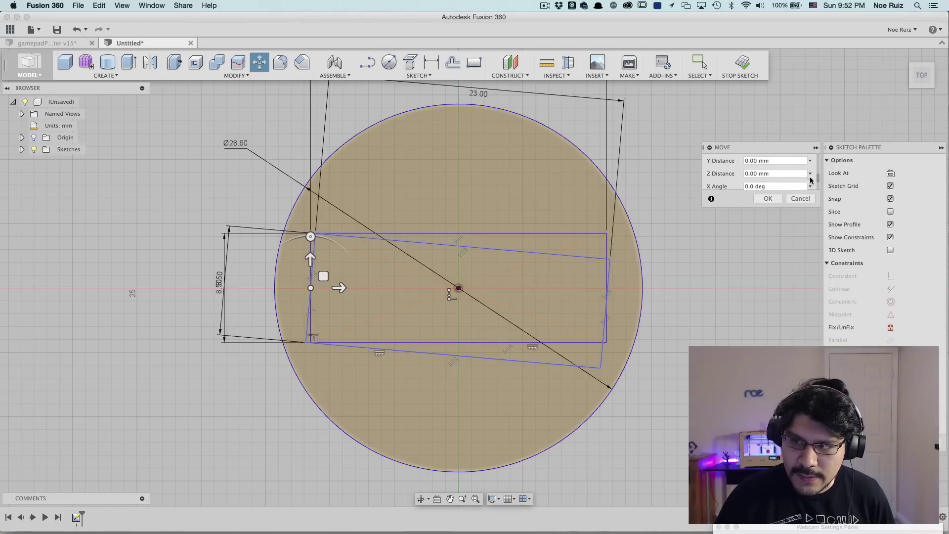
scroll(813, 173, up, 5)
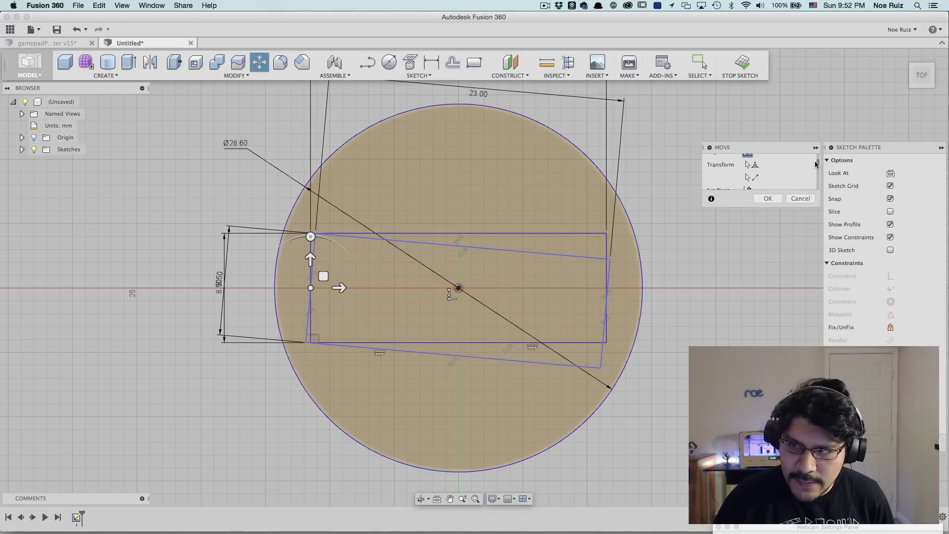
click(799, 198)
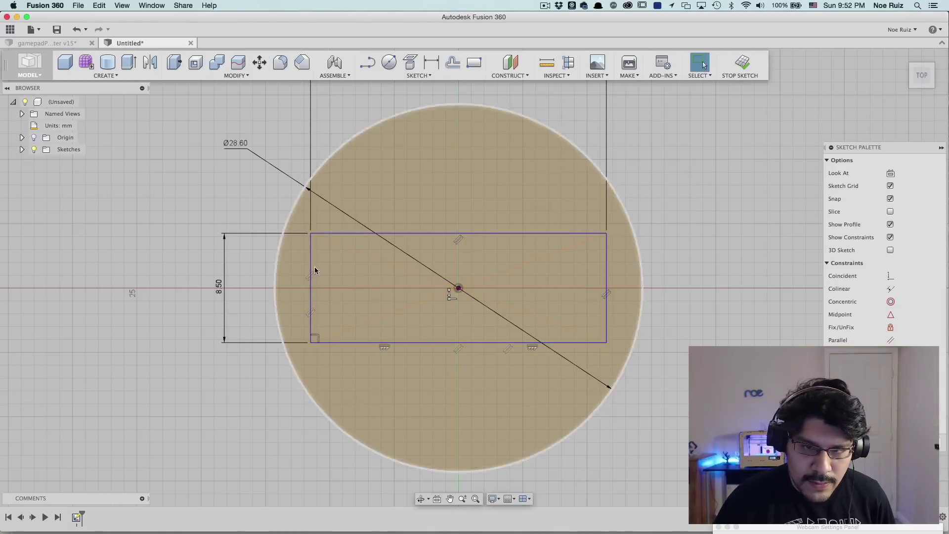
Duplicate the rectangle's four sides and rotate the copy 90 degrees about a pivot at the origin to form a cross
click(330, 233)
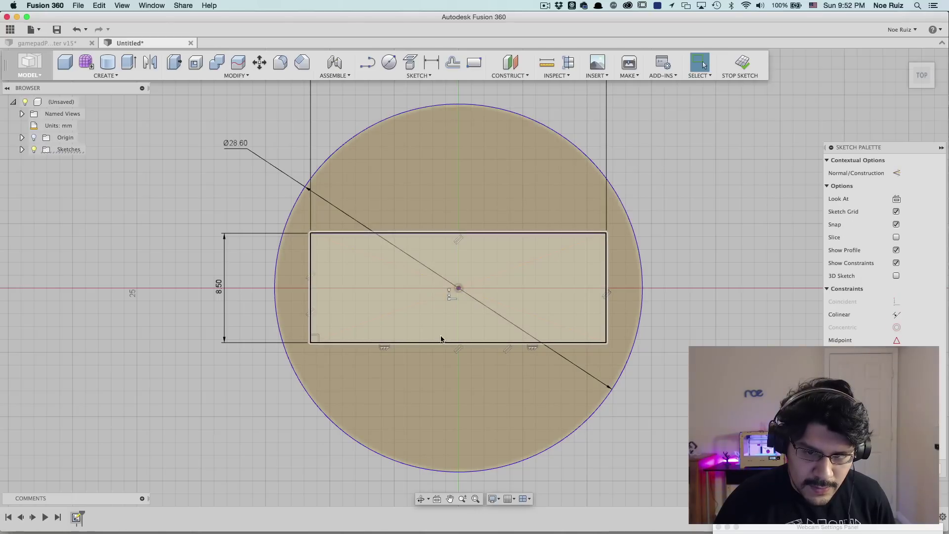
click(438, 342)
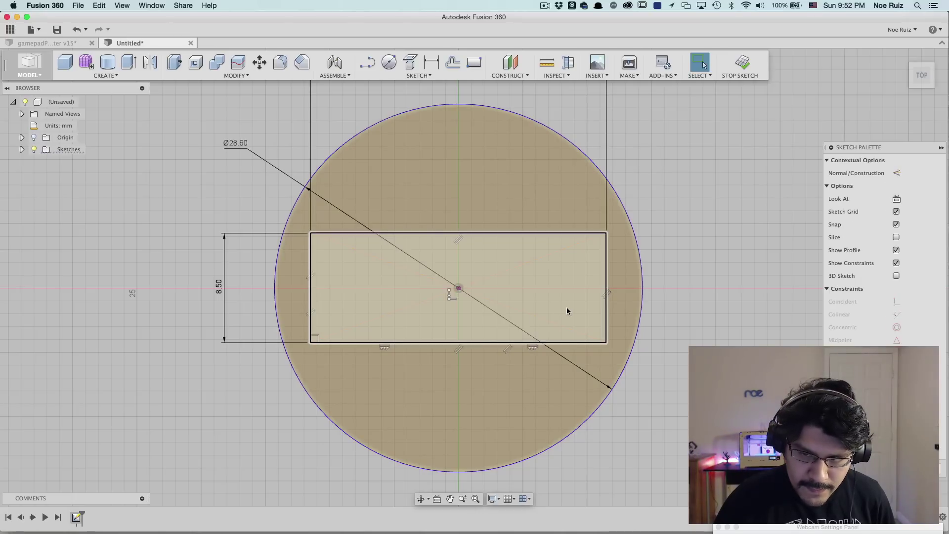
double_click(605, 323)
key(m)
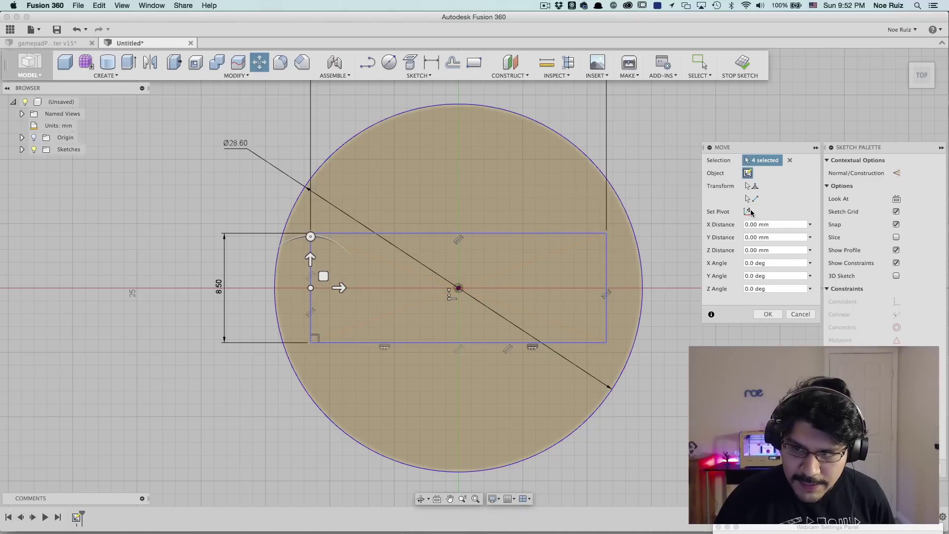
click(535, 285)
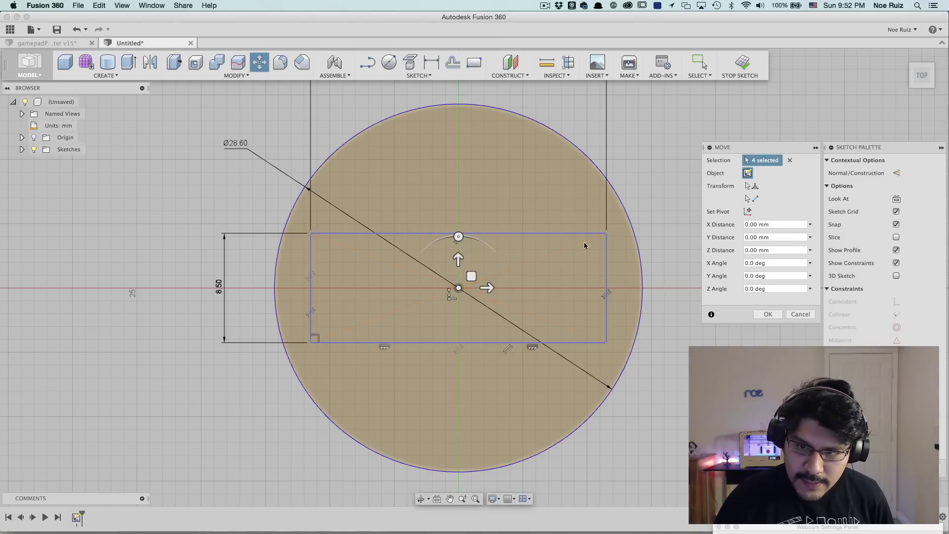
mouse_move(458, 236)
mouse_down()
mouse_move(479, 241)
mouse_move(511, 286)
mouse_up()
key(Return)
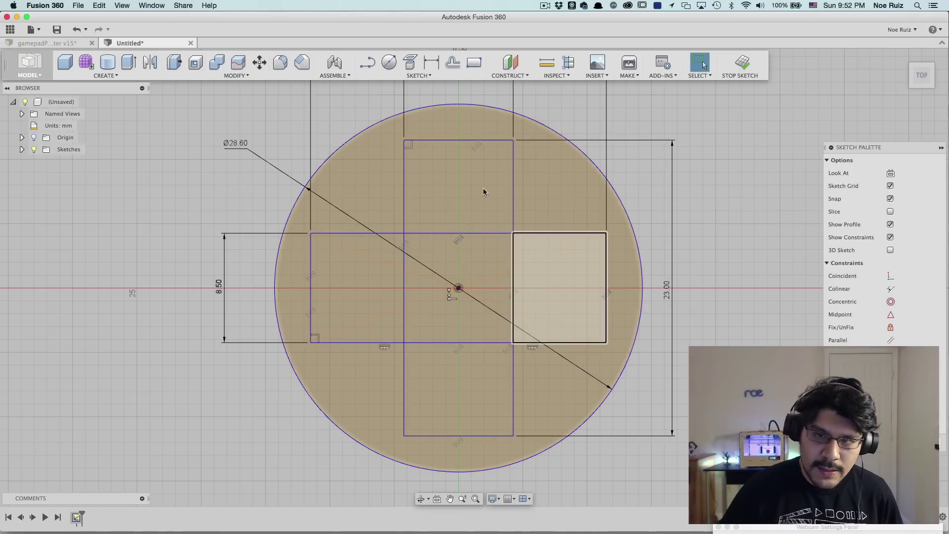
Finish the sketch containing the circle and the crossed rectangles
scroll(606, 176, down, 2)
scroll(605, 176, down, 2)
middle_drag(646, 144, 636, 185)
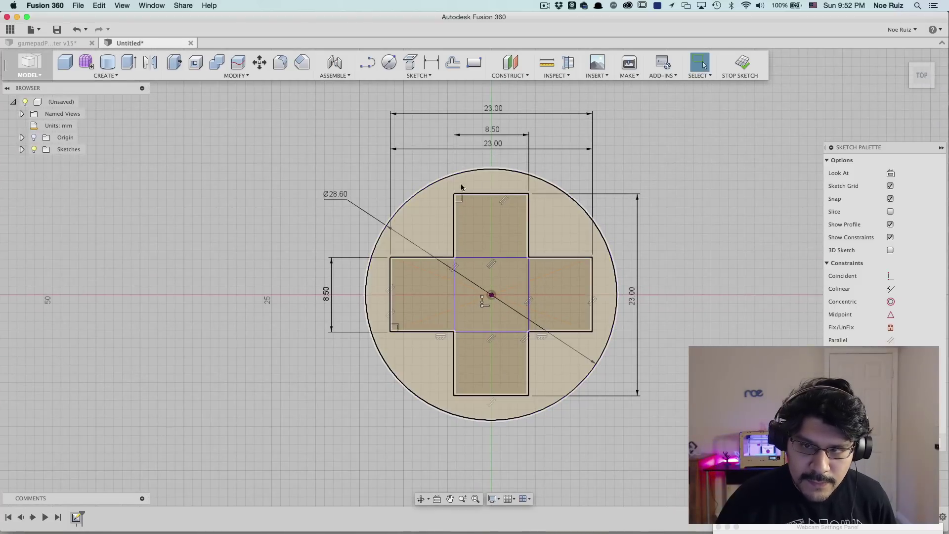
scroll(509, 250, up, 3)
scroll(525, 263, down, 1)
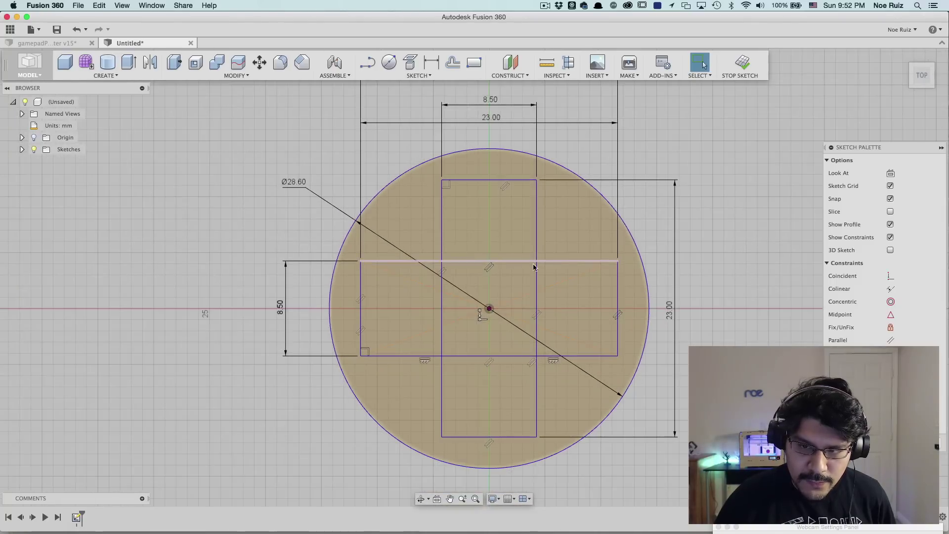
middle_drag(533, 263, 517, 244)
click(731, 69)
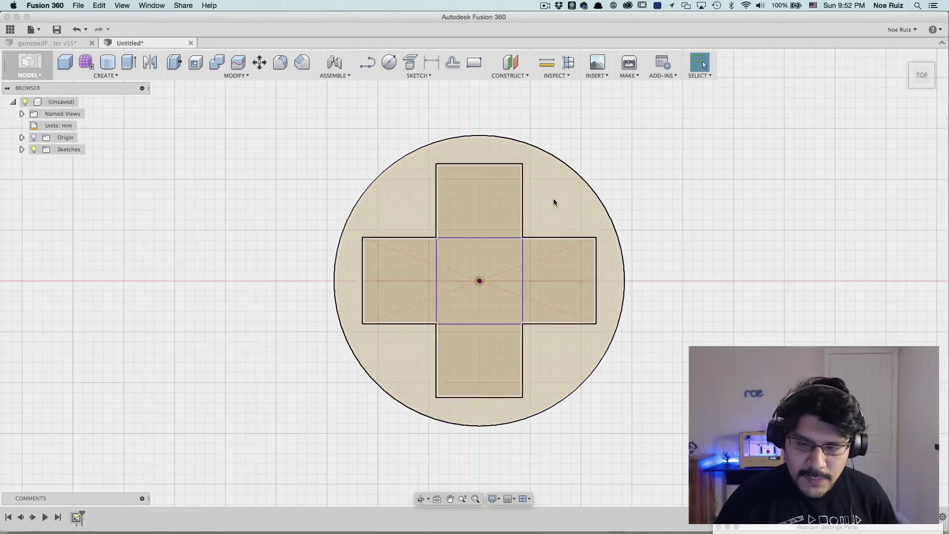
Extrude the five profiles forming the cross 4.5 mm upward as a new body
mouse_move(600, 227)
shift+middle_down()
mouse_move(754, 295)
mouse_move(646, 310)
mouse_move(487, 280)
mouse_move(674, 305)
shift+middle_up()
scroll(394, 241, down, 2)
scroll(395, 241, up, 2)
scroll(428, 207, down, 2)
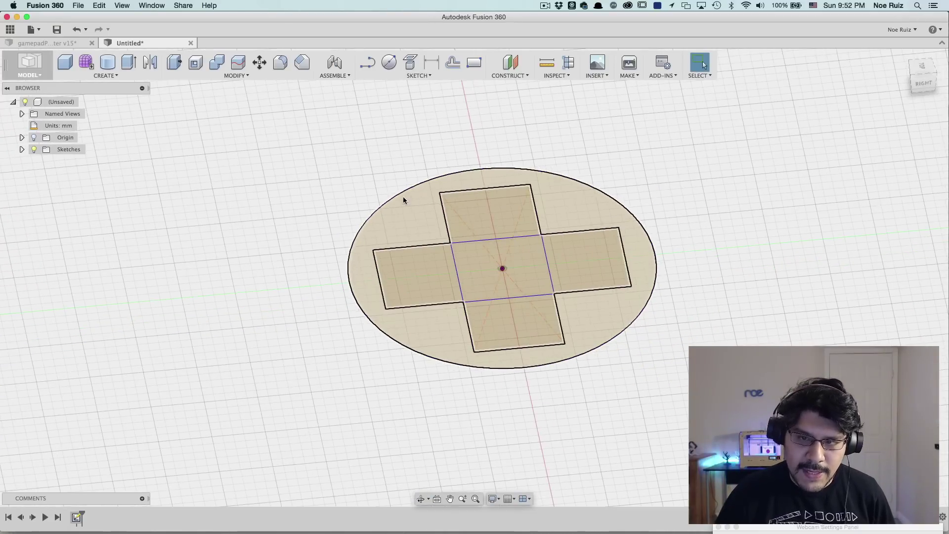
scroll(470, 247, up, 3)
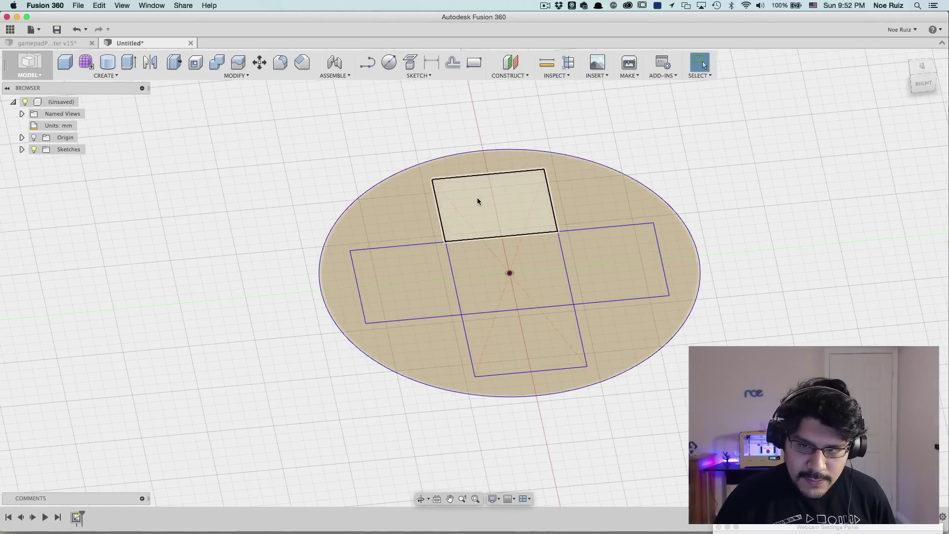
key(e)
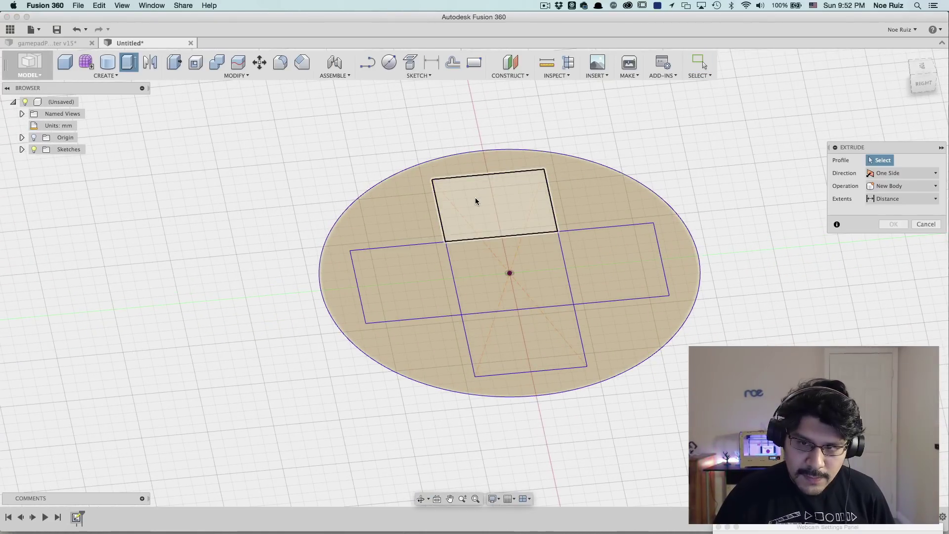
click(475, 201)
click(440, 277)
click(467, 293)
click(536, 358)
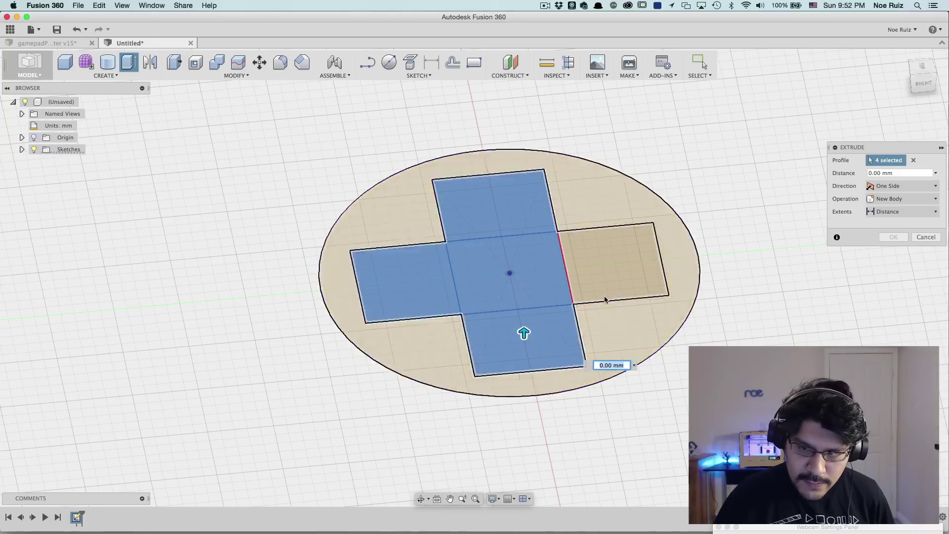
click(612, 257)
drag(613, 256, 612, 193)
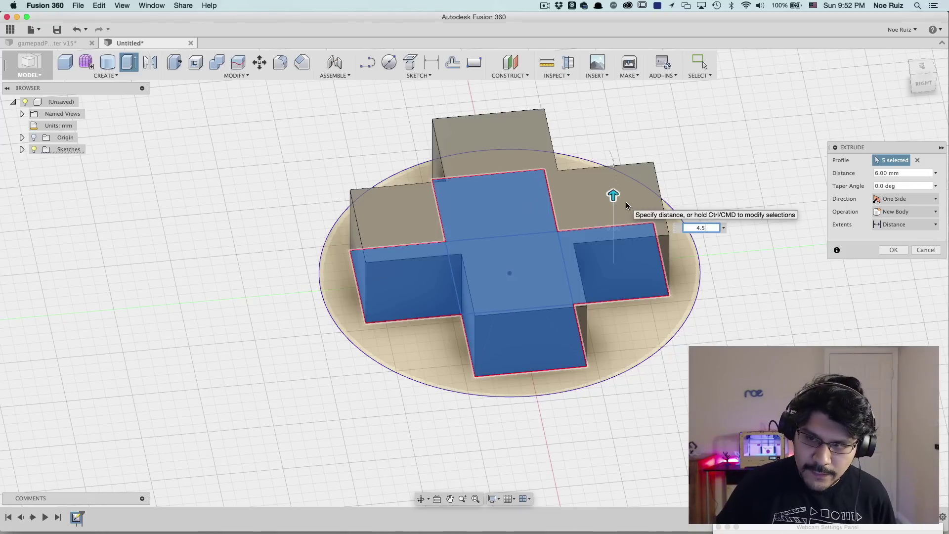
key(Return)
Try to draft a side face of one cross arm, using the top face as the draft plane
scroll(635, 200, down, 2)
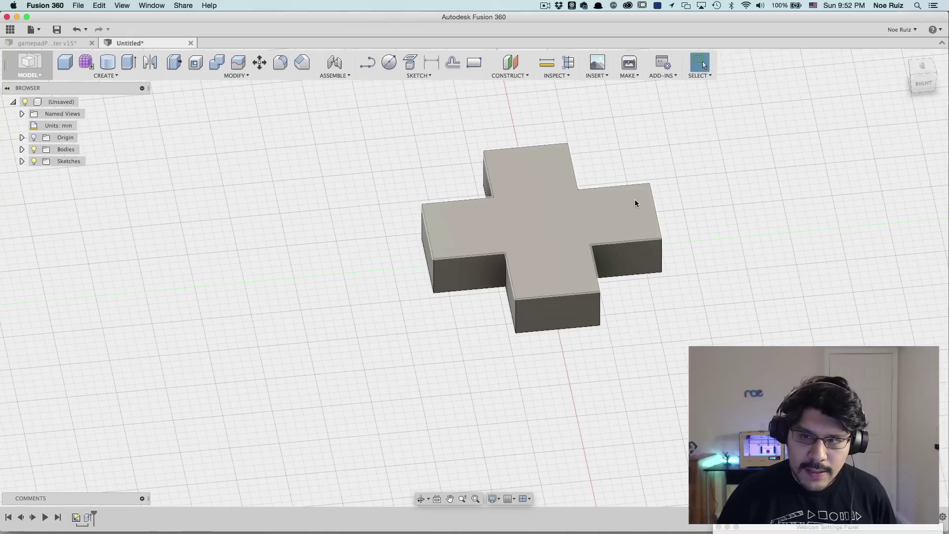
middle_drag(403, 194, 345, 204)
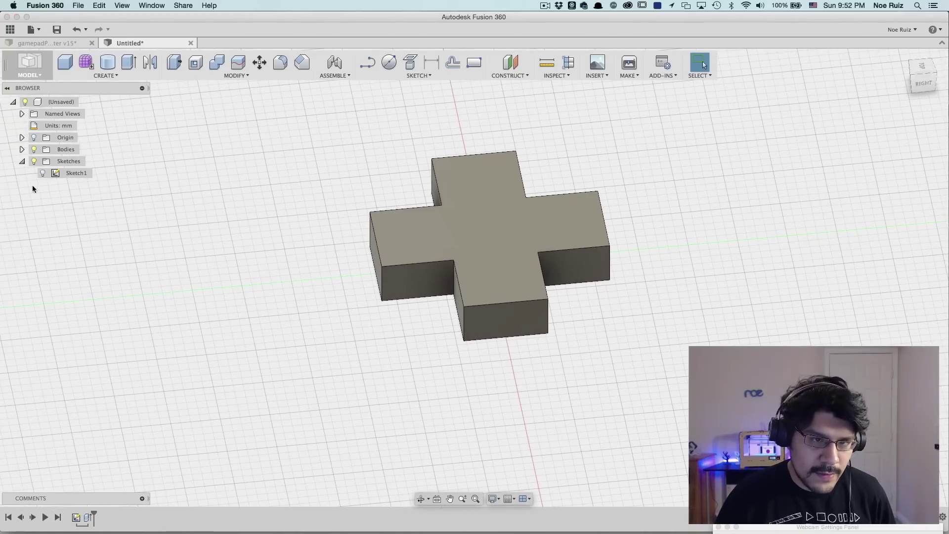
shift+middle_drag(339, 293, 488, 169)
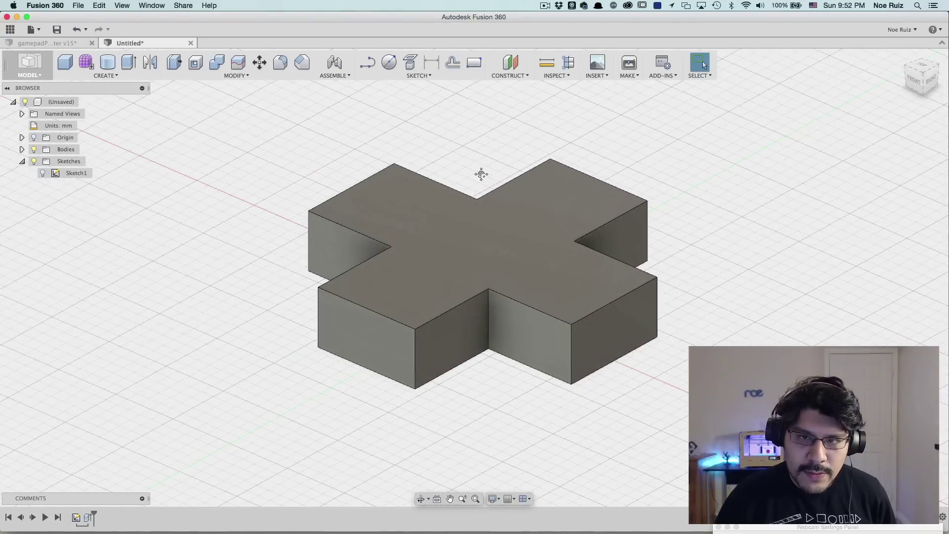
scroll(483, 173, up, 3)
click(244, 75)
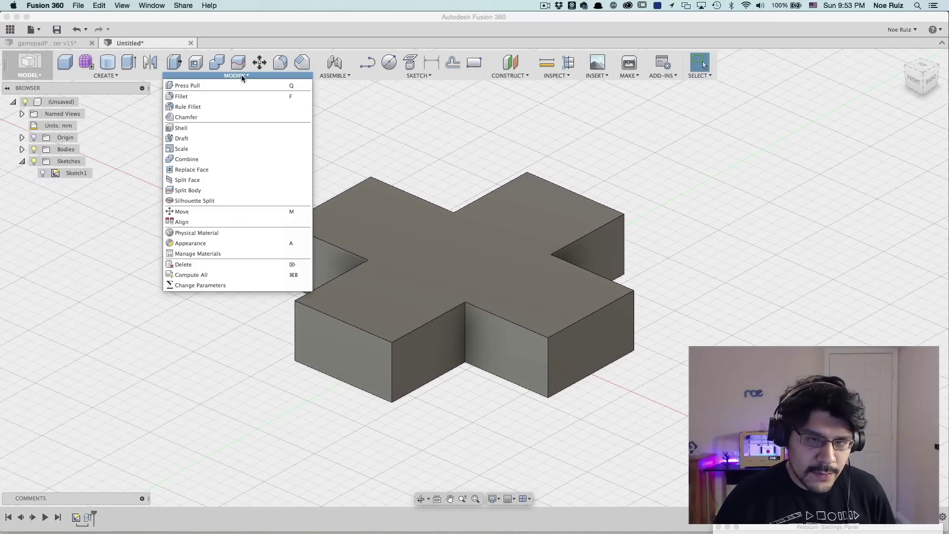
click(188, 139)
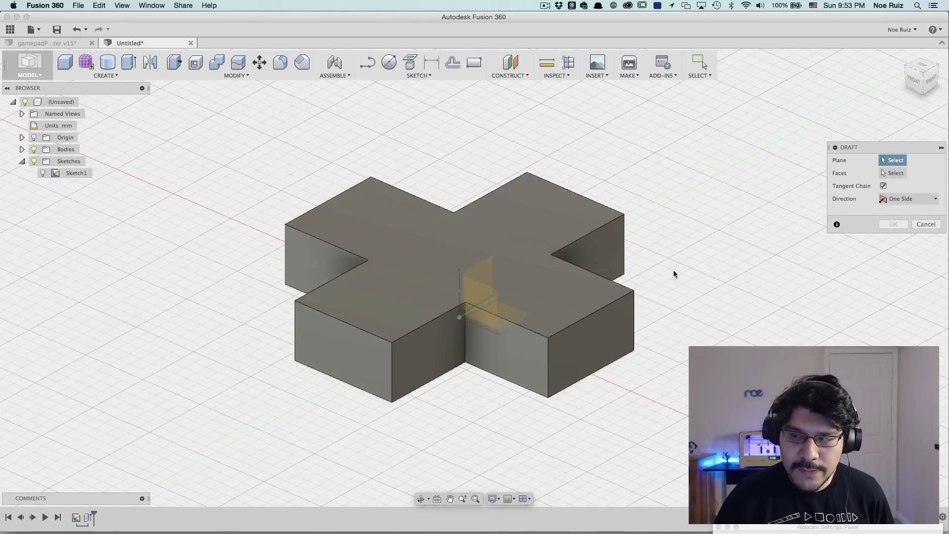
middle_drag(674, 270, 667, 270)
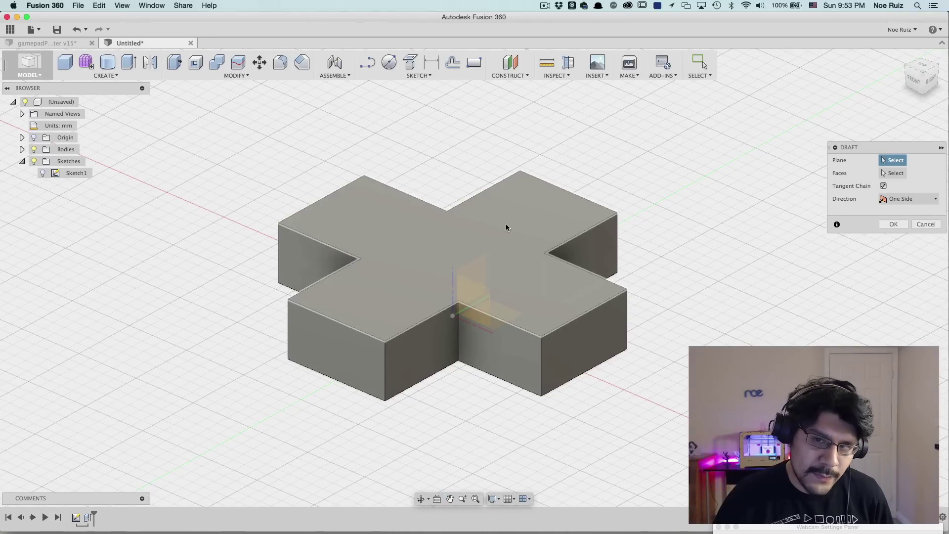
click(506, 223)
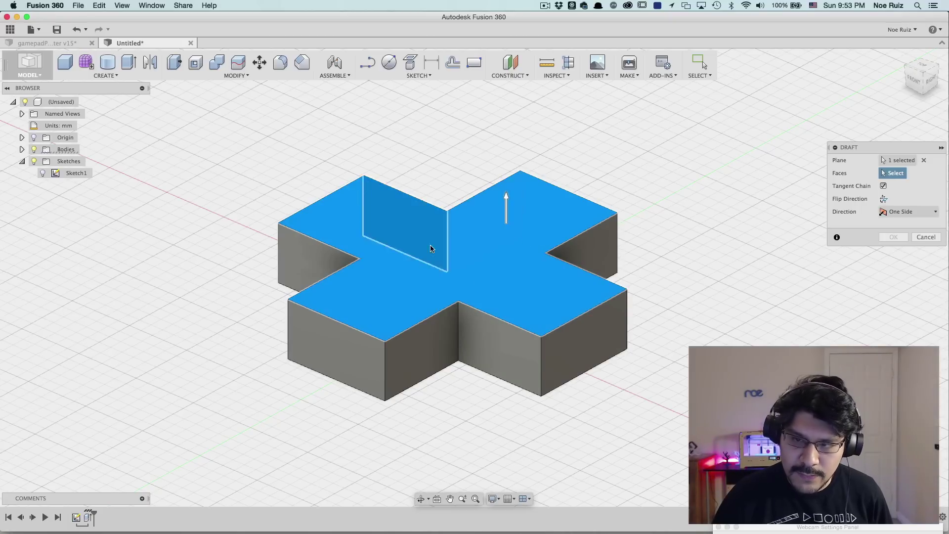
click(526, 350)
scroll(587, 408, right, 5)
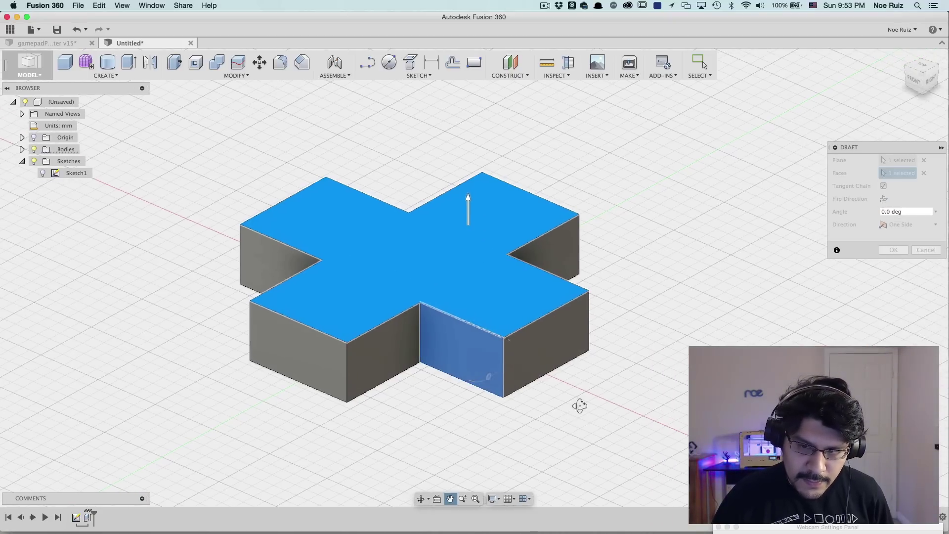
shift+middle_drag(580, 405, 511, 396)
mouse_move(402, 382)
mouse_down()
mouse_move(377, 377)
mouse_move(405, 377)
mouse_move(393, 378)
mouse_up()
click(898, 250)
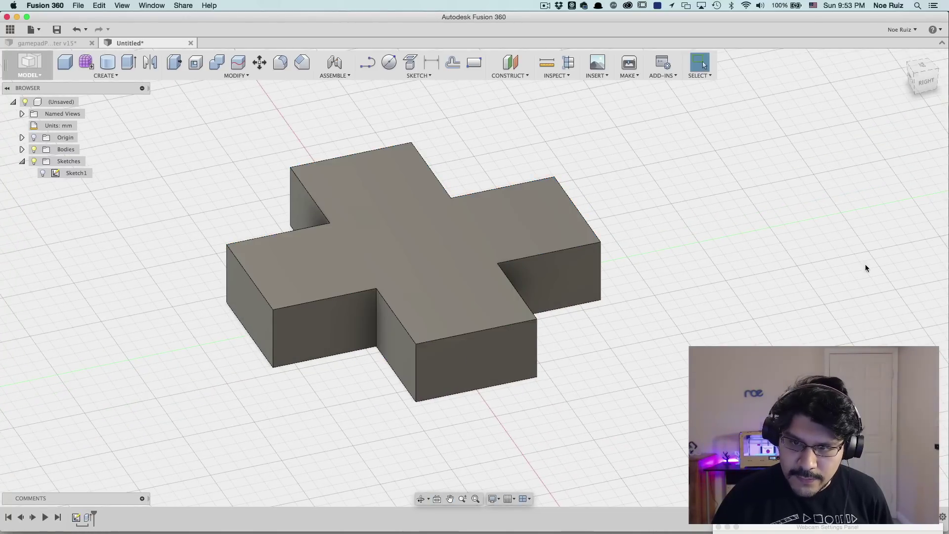
Try to draft the cross's top face by 10 degrees, using one arm's end face as the draft plane
shift+middle_drag(611, 378, 602, 353)
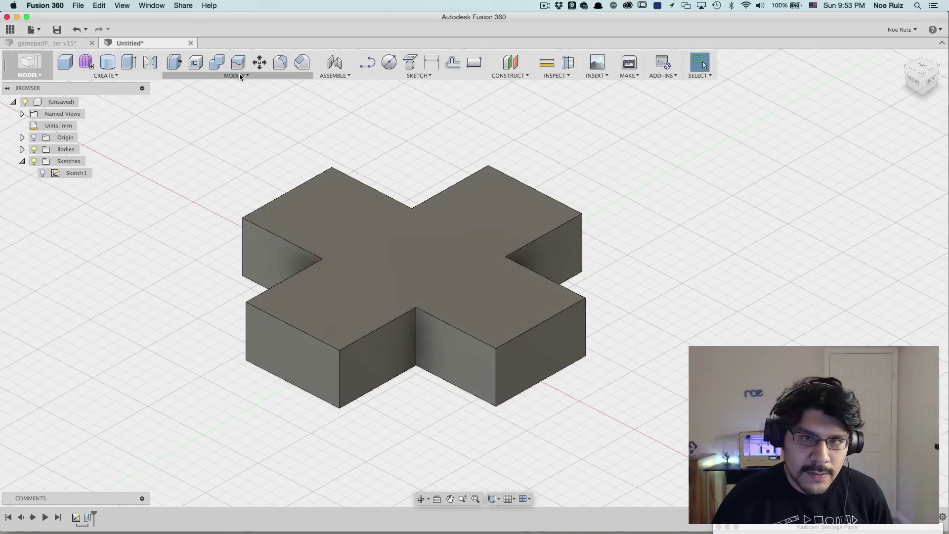
click(239, 74)
click(188, 138)
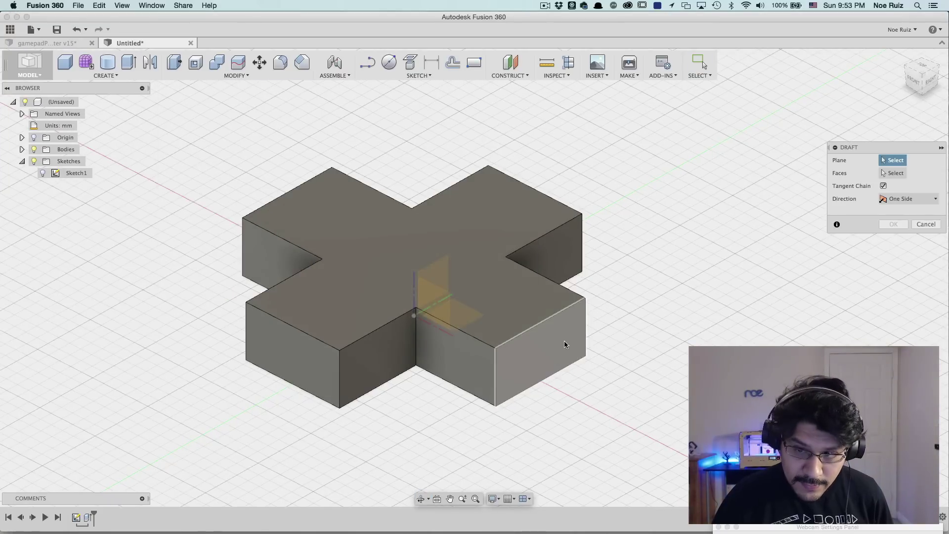
click(565, 344)
click(447, 255)
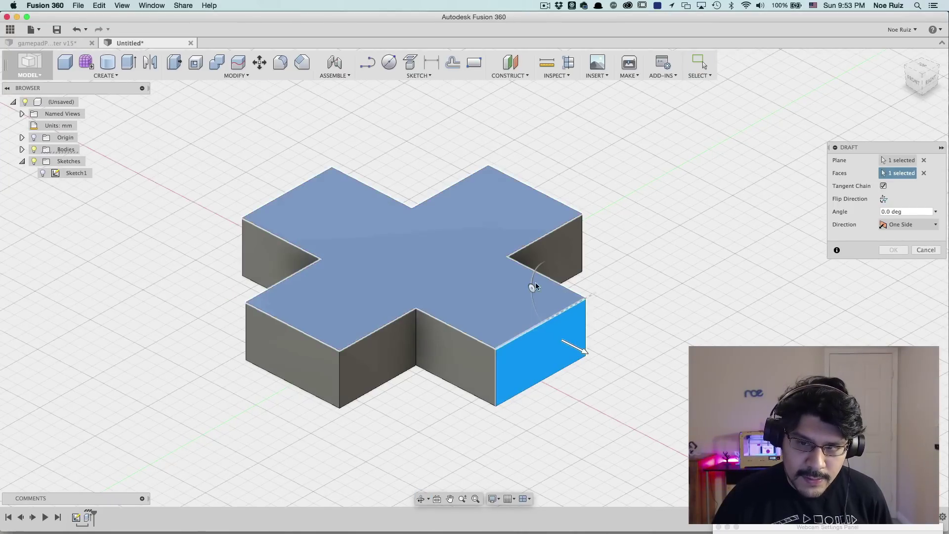
mouse_move(535, 287)
mouse_down()
mouse_move(537, 264)
mouse_move(532, 280)
mouse_up()
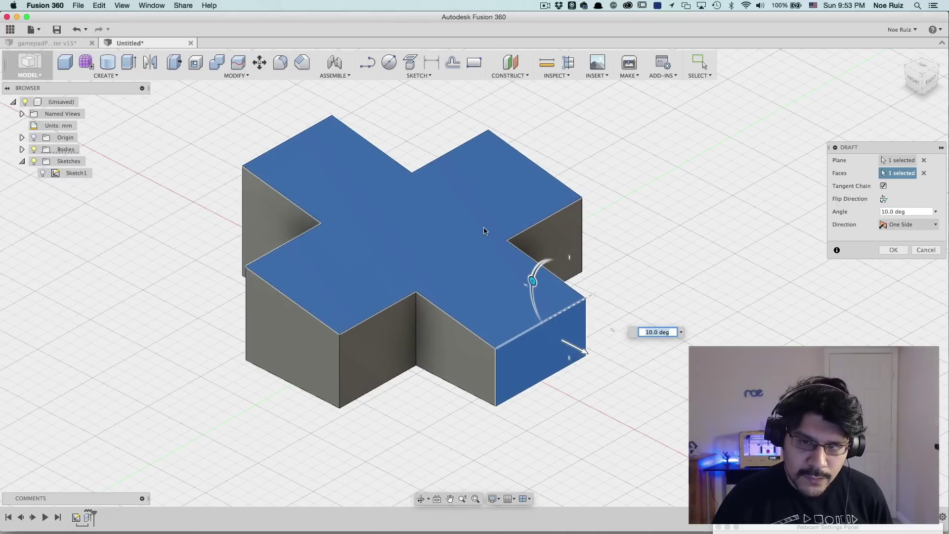
shift+middle_drag(484, 231, 508, 267)
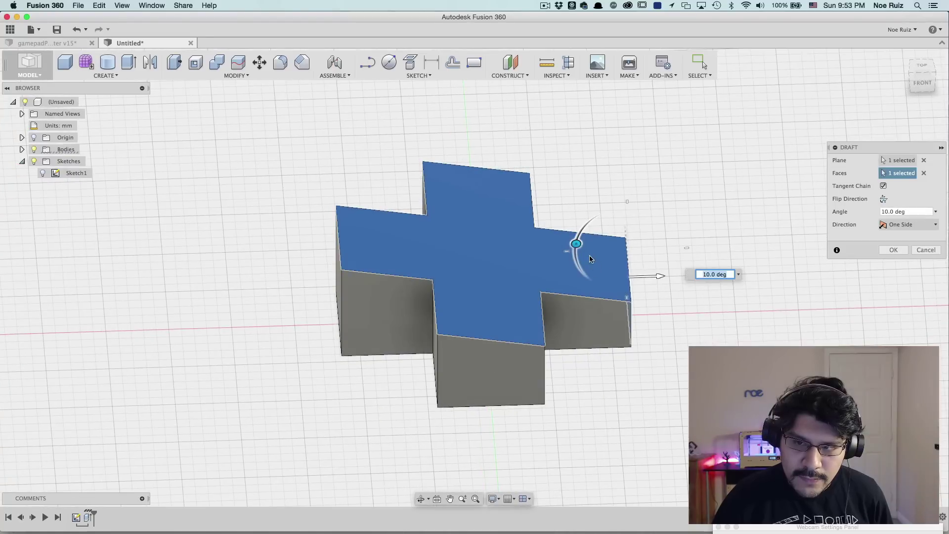
drag(591, 259, 562, 273)
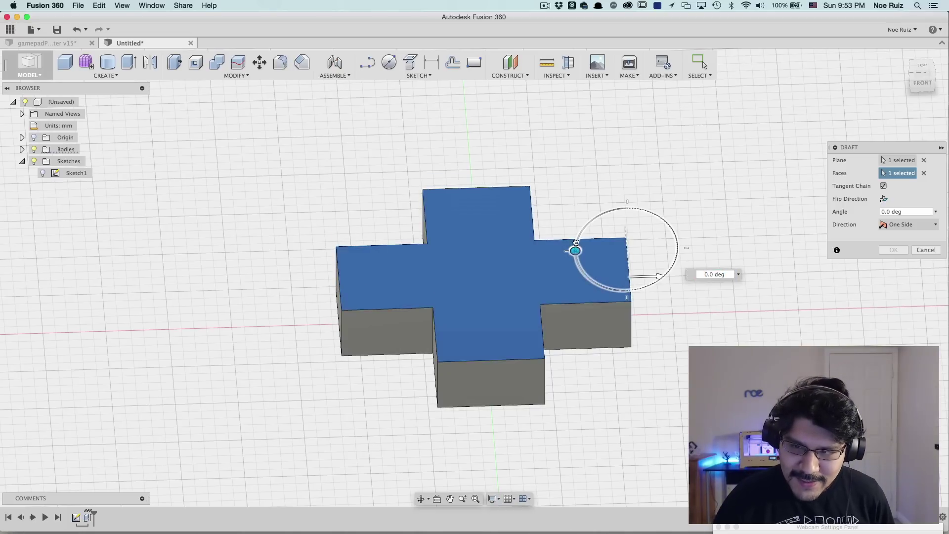
mouse_move(575, 243)
mouse_down()
mouse_move(574, 263)
mouse_move(575, 226)
mouse_move(576, 243)
mouse_up()
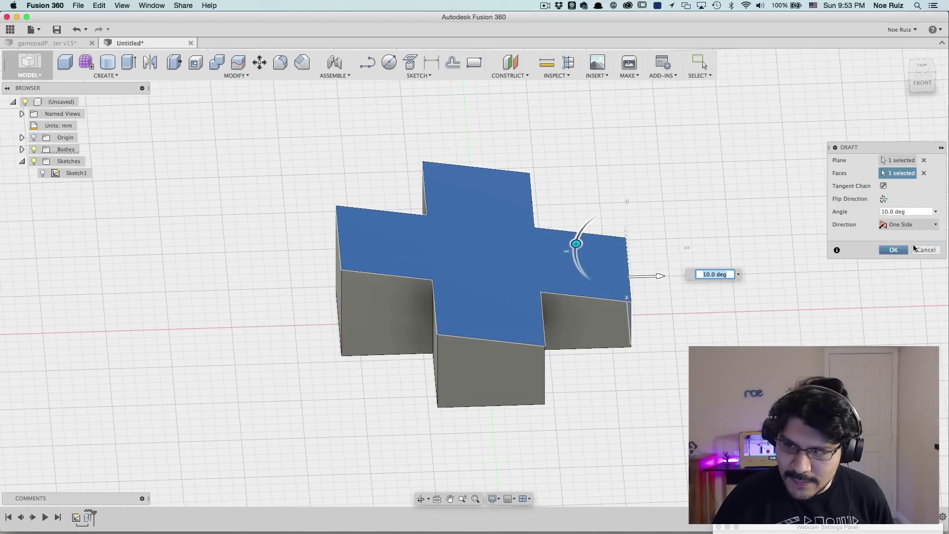
click(925, 250)
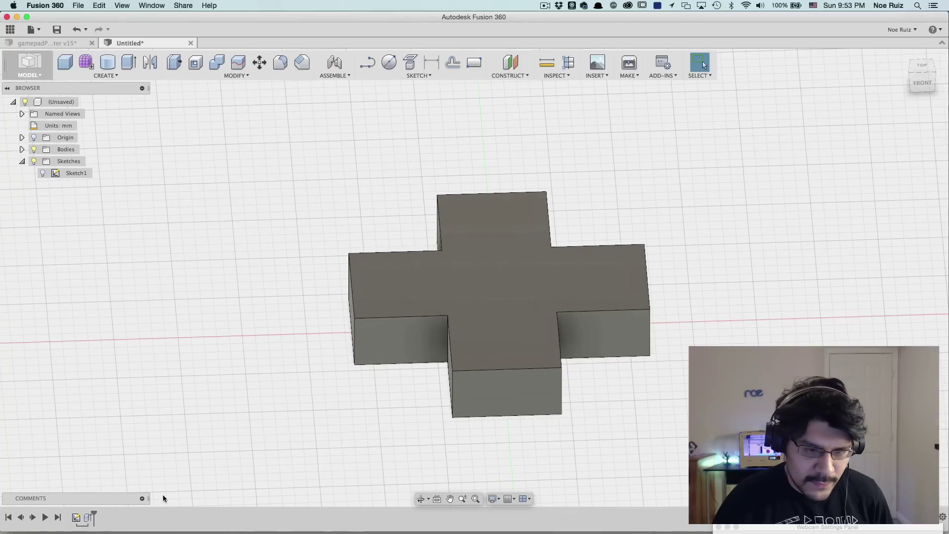
Edit the cross extrusion, removing the center and three arm profiles so only one arm along the red axis is extruded
double_click(89, 517)
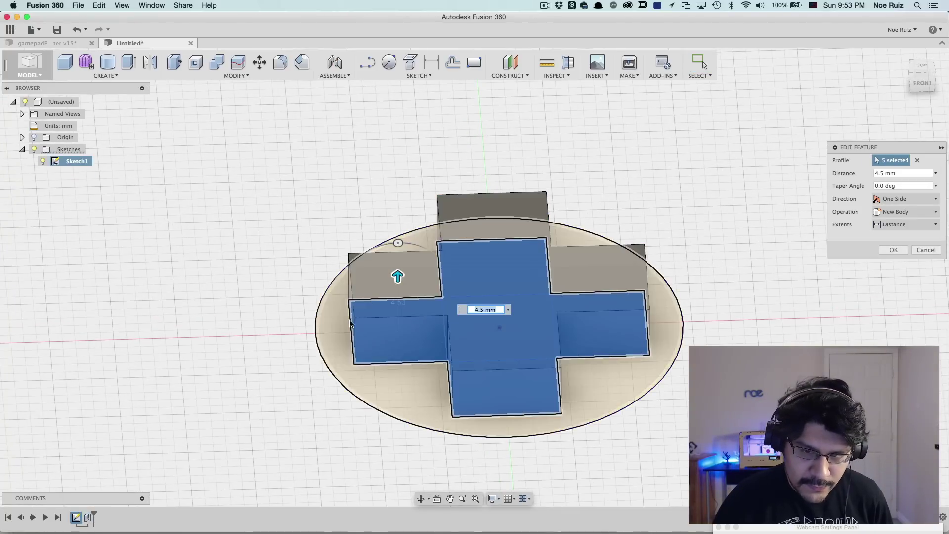
key(super)
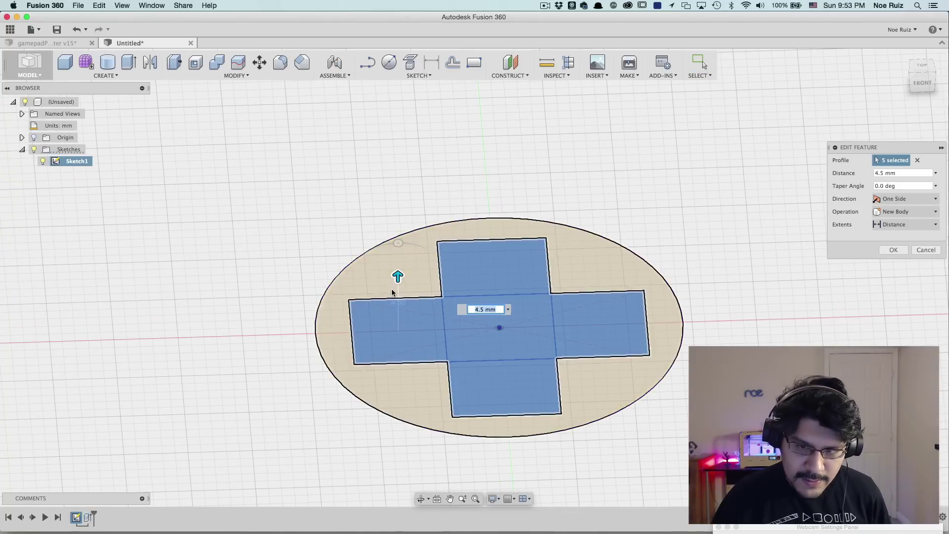
click(496, 286)
click(523, 325)
click(514, 382)
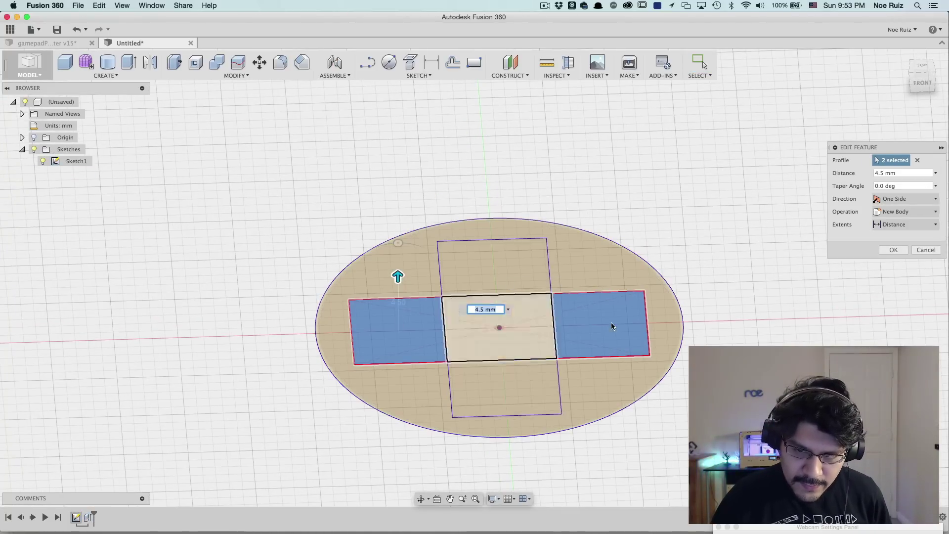
click(611, 324)
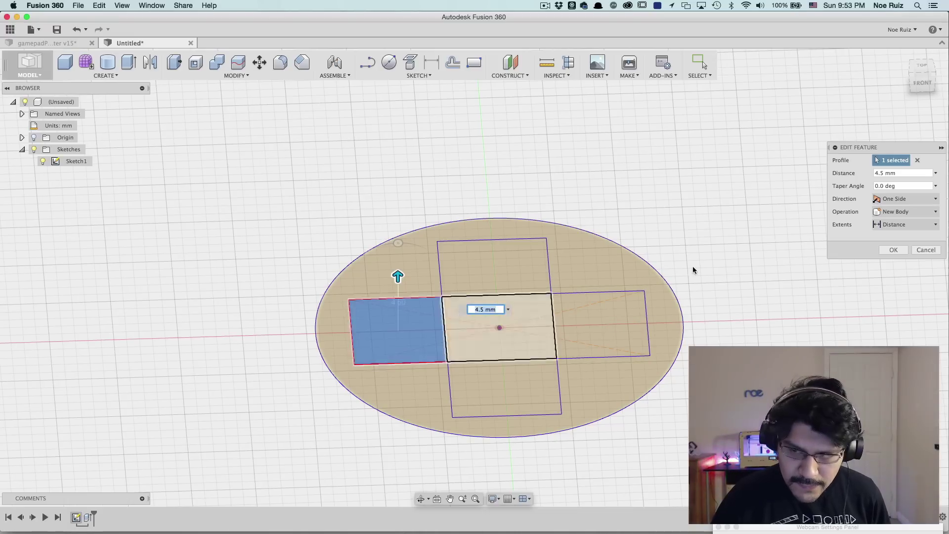
click(892, 251)
Make Sketch1 visible again together with the extruded arm block
mouse_move(800, 262)
shift+middle_down()
mouse_move(467, 295)
mouse_move(584, 337)
mouse_move(574, 328)
shift+middle_up()
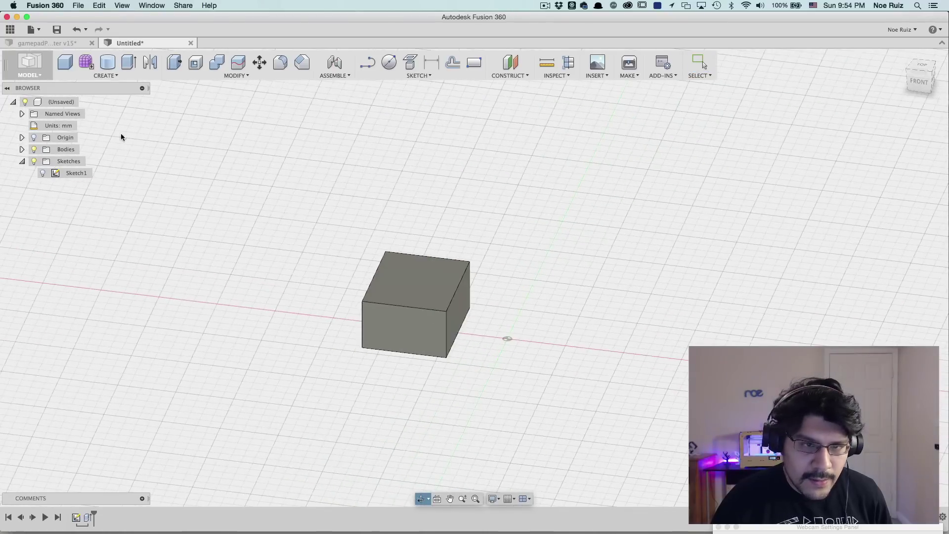
click(43, 173)
mouse_move(465, 216)
shift+middle_down()
mouse_move(487, 216)
mouse_move(468, 190)
shift+middle_up()
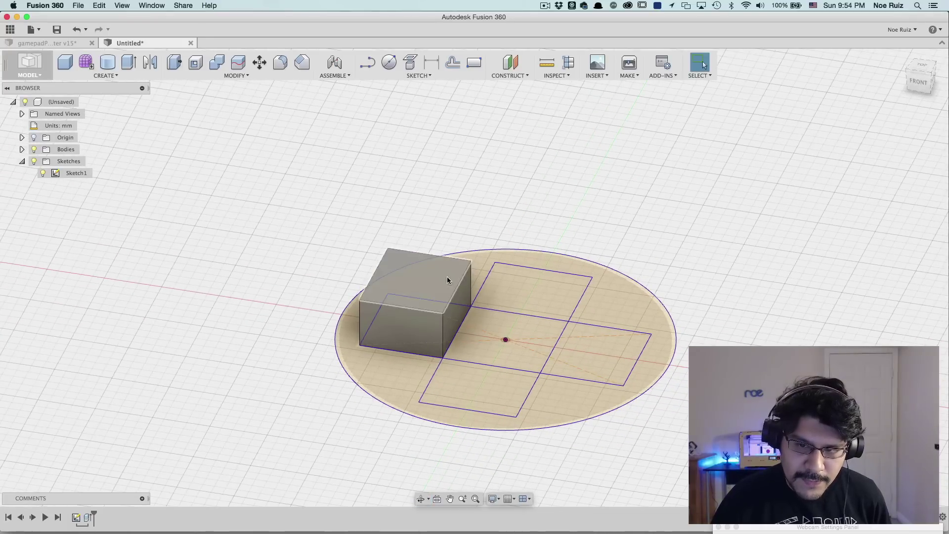
Draft the arm block's top face by 15 degrees, using its side face toward the cross center as the draft plane
click(239, 78)
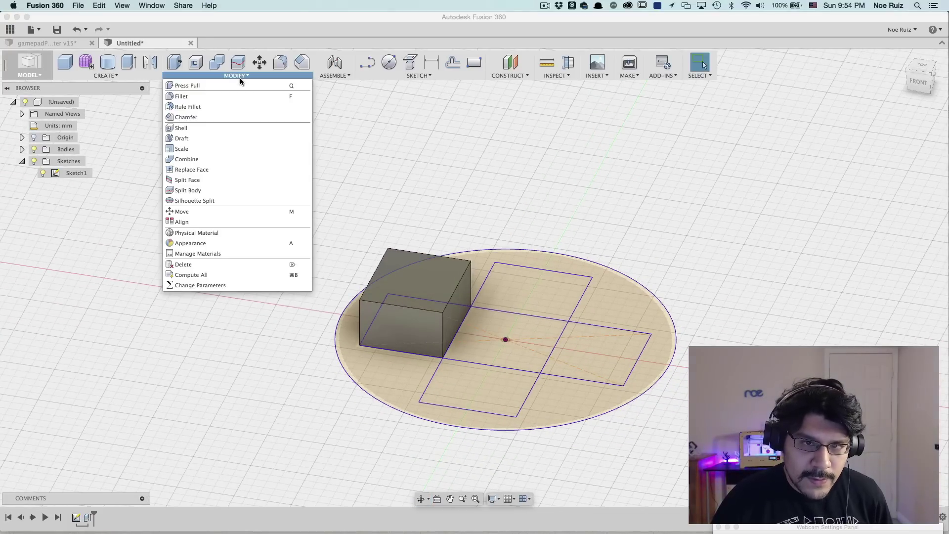
click(218, 143)
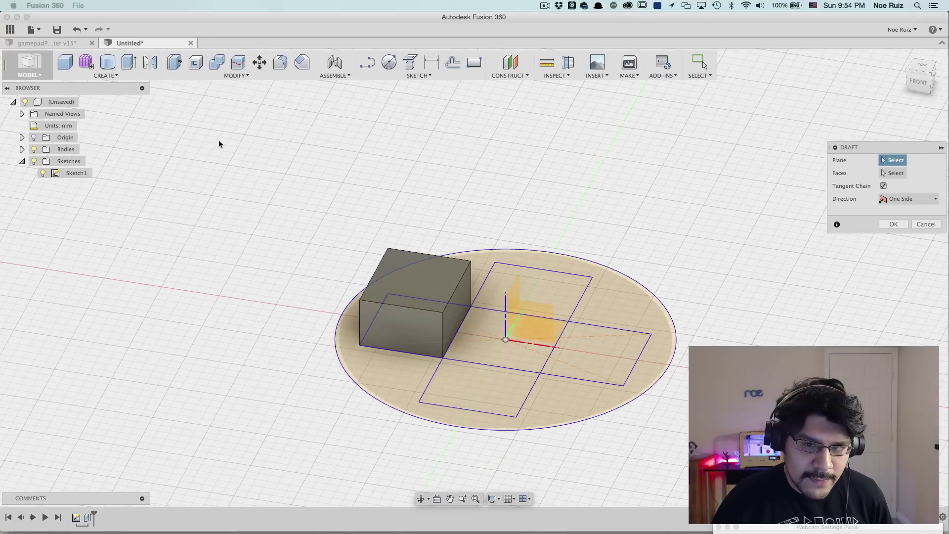
click(457, 294)
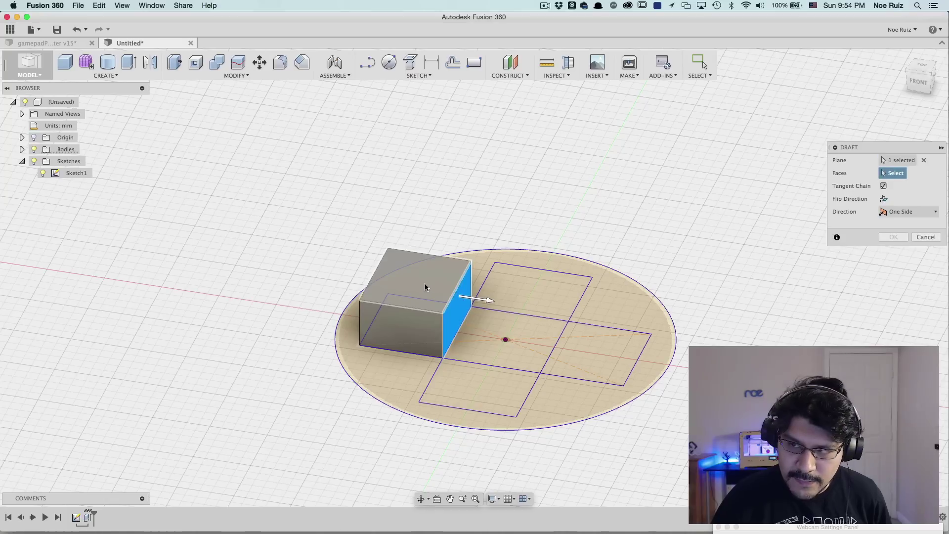
click(425, 284)
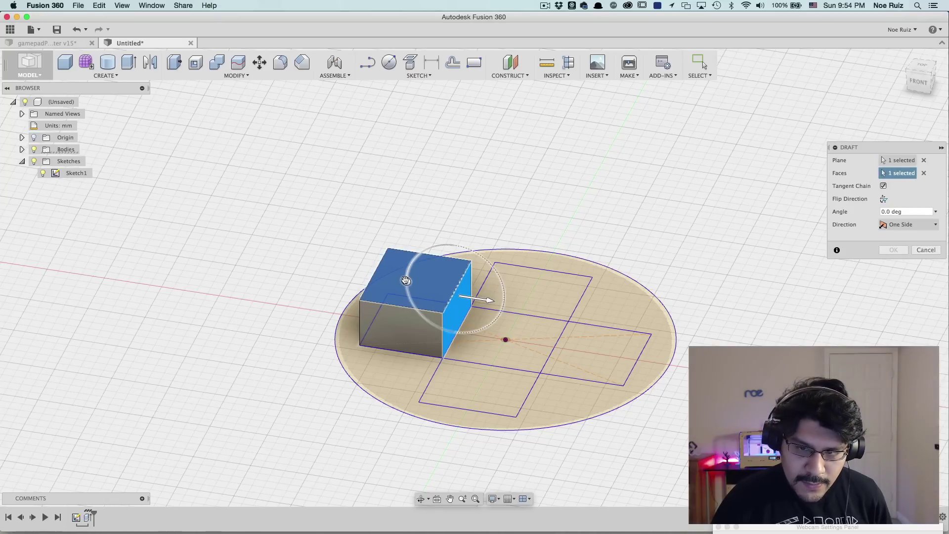
drag(406, 281, 408, 270)
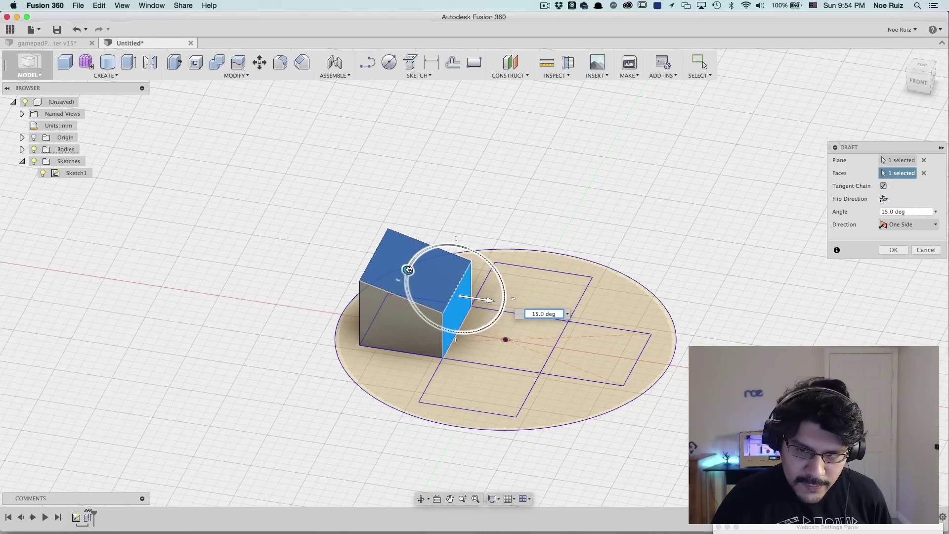
shift+middle_drag(408, 270, 380, 239)
click(891, 251)
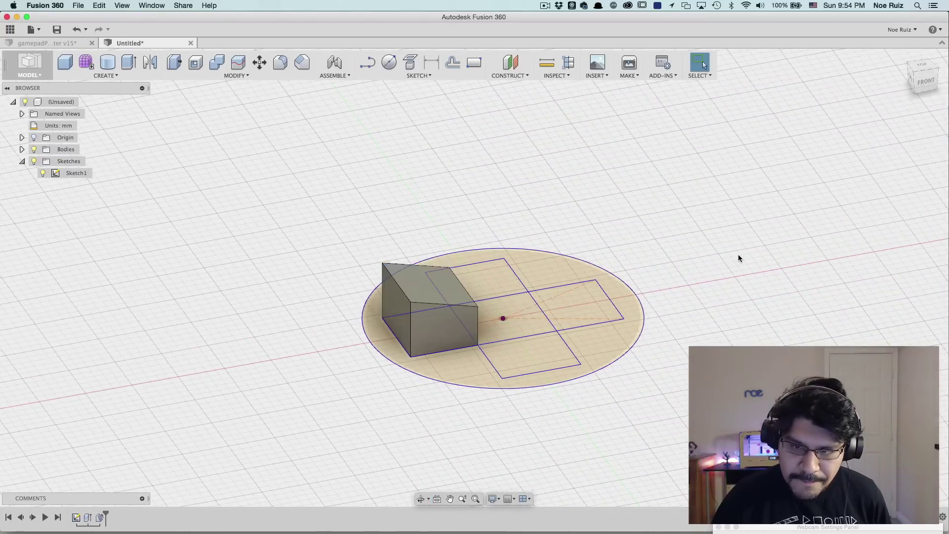
Mirror the drafted arm as a body across the vertical origin plane perpendicular to the red axis
shift+middle_drag(737, 255, 480, 289)
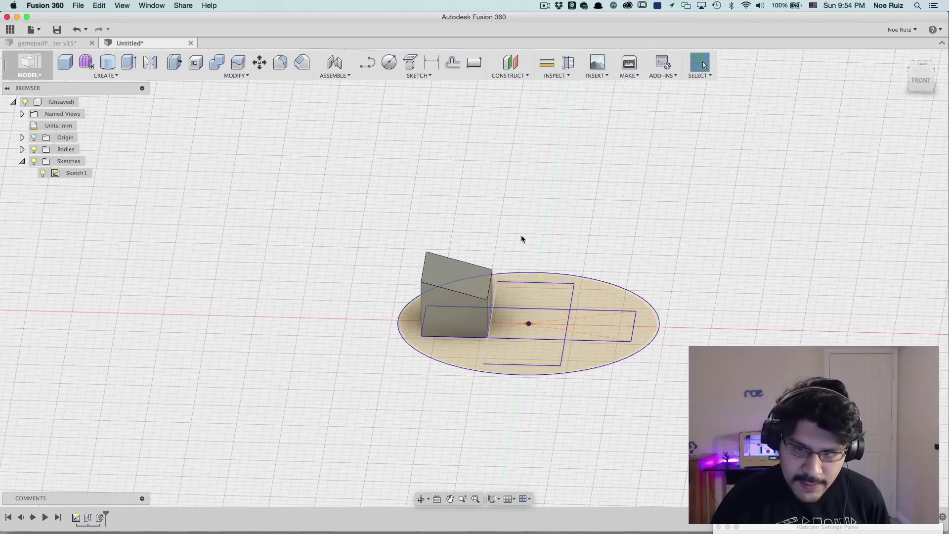
shift+middle_drag(568, 168, 482, 185)
scroll(506, 254, up, 1)
scroll(506, 251, up, 1)
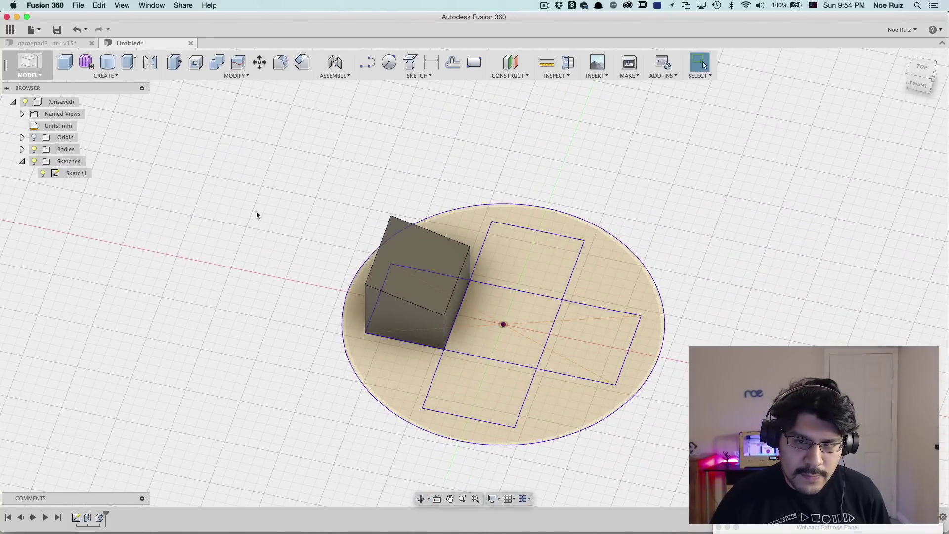
click(119, 76)
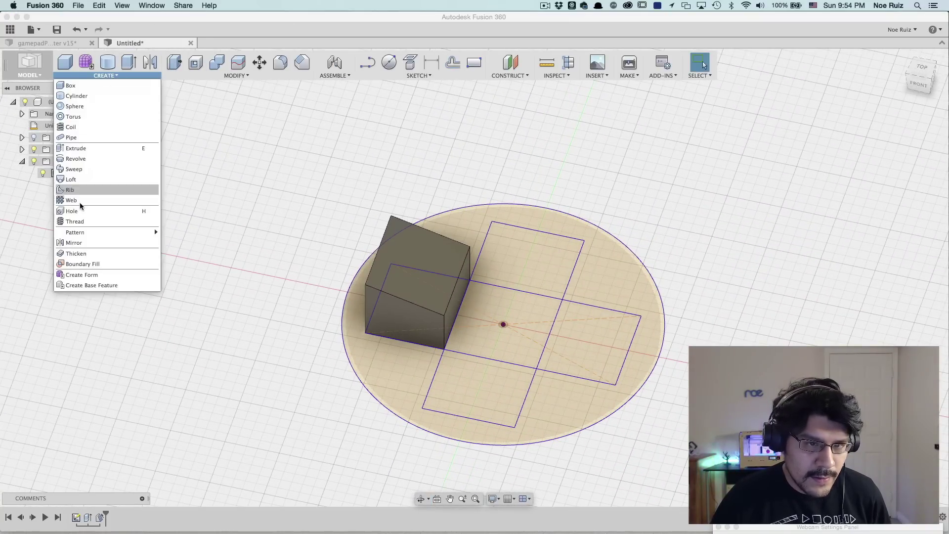
click(89, 242)
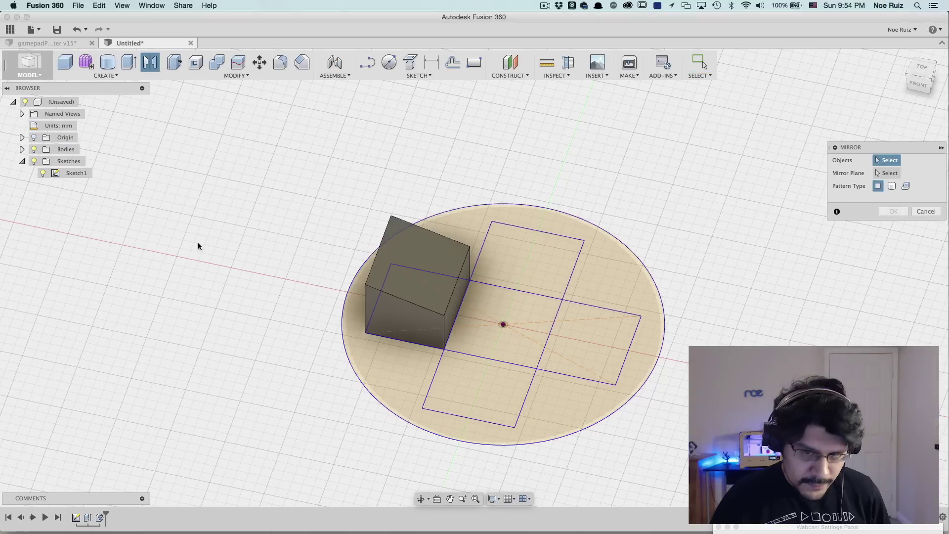
click(891, 187)
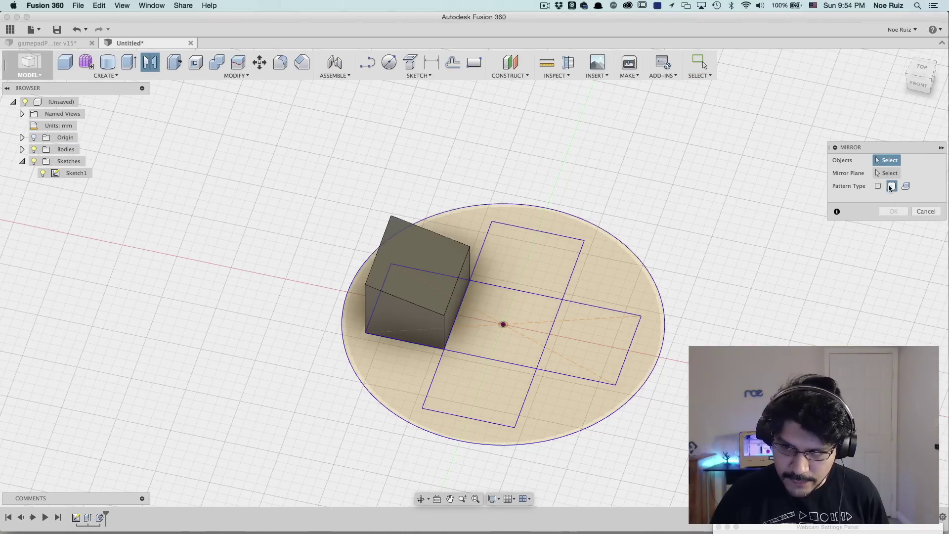
click(423, 258)
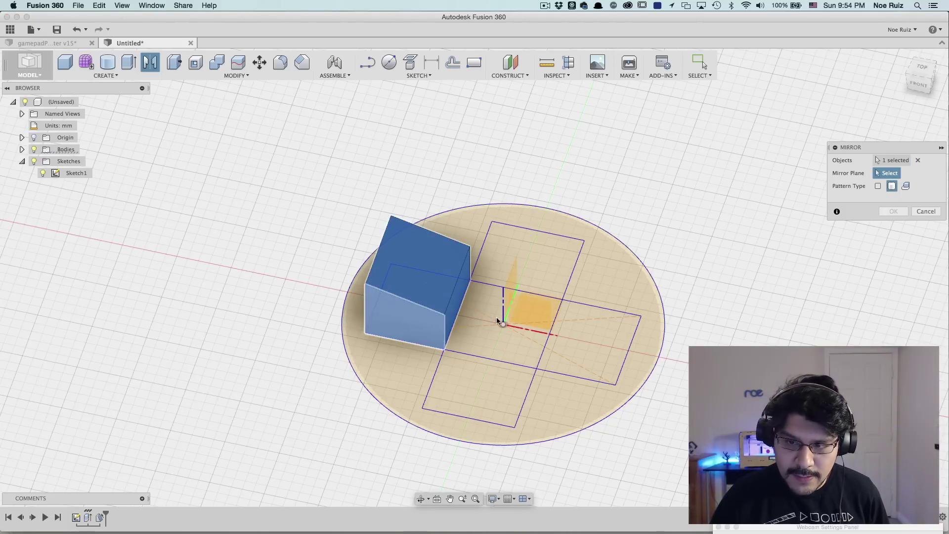
shift+middle_drag(719, 323, 643, 306)
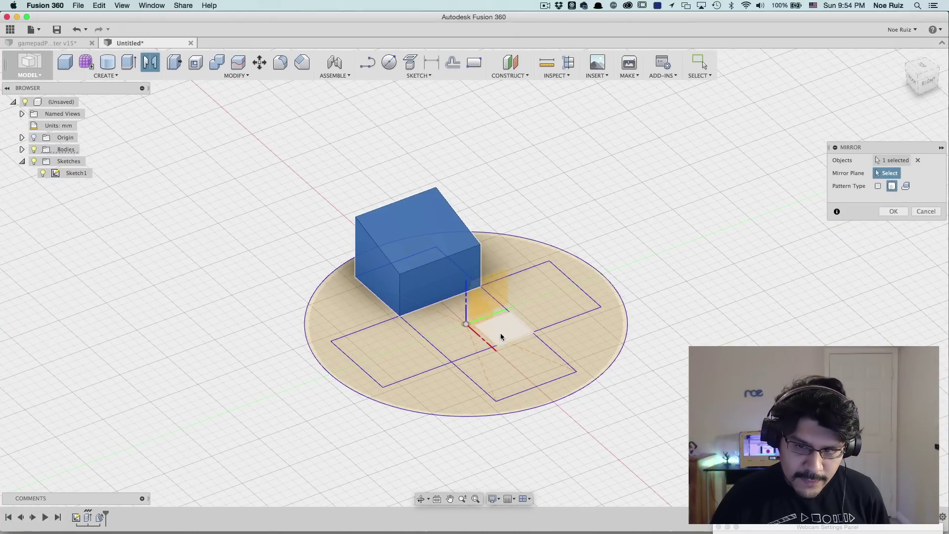
click(495, 291)
shift+middle_drag(318, 322, 377, 332)
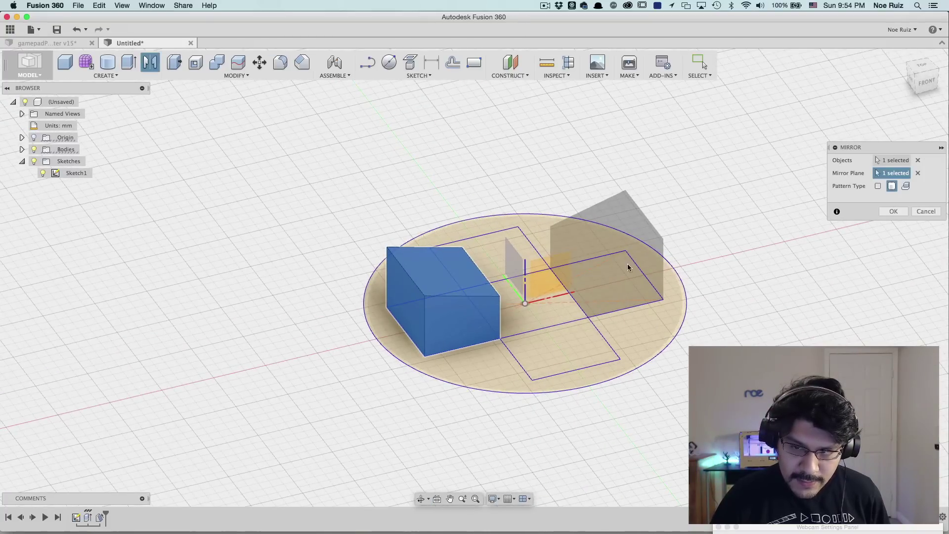
mouse_move(680, 194)
shift+middle_down()
mouse_move(664, 157)
mouse_move(674, 201)
shift+middle_up()
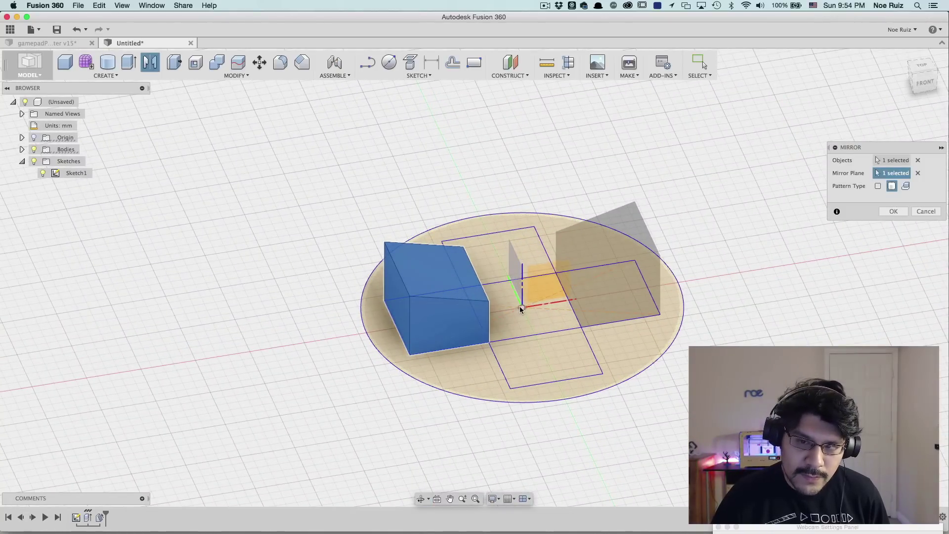
click(892, 212)
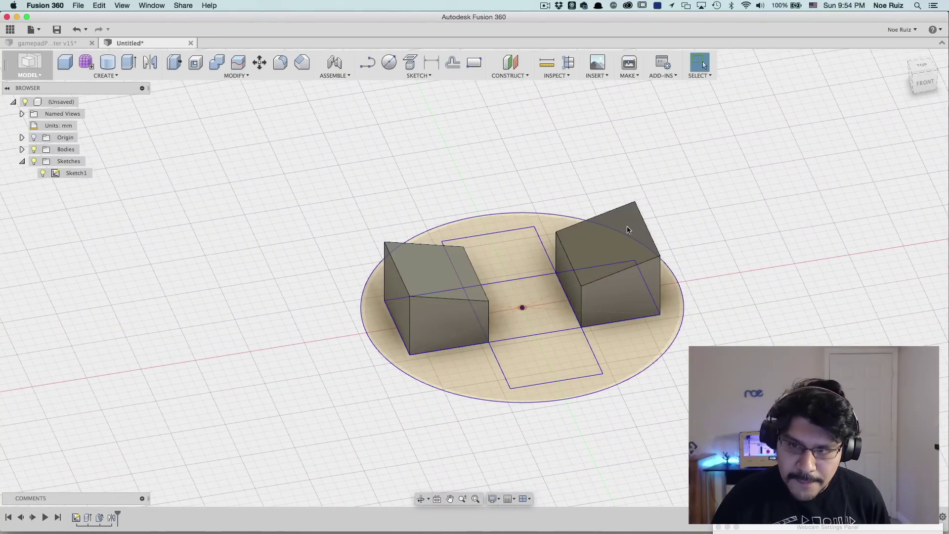
Extrude one of the remaining arm profiles along the green axis 4.5 mm as a new body and expand the list of bodies
mouse_move(627, 169)
shift+middle_down()
mouse_move(712, 277)
mouse_move(674, 275)
mouse_move(748, 283)
shift+middle_up()
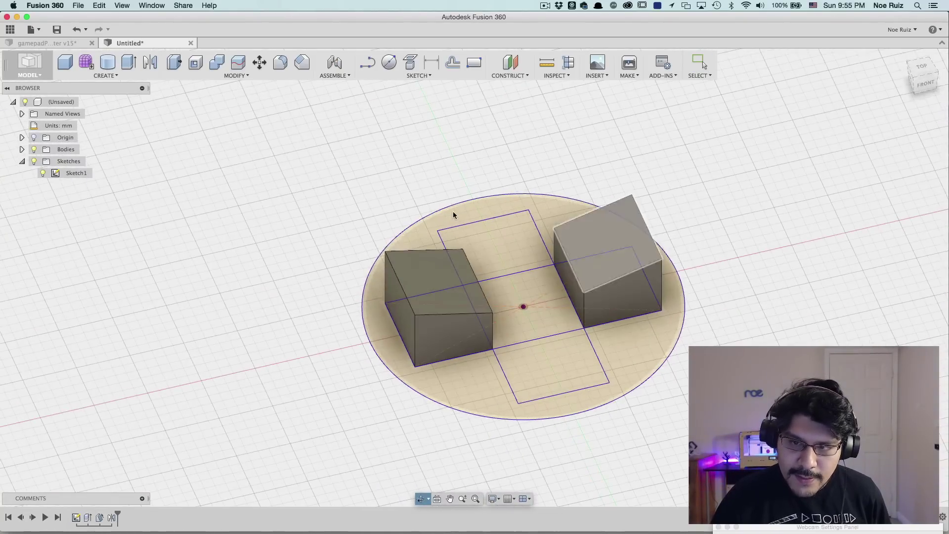
shift+middle_drag(390, 206, 443, 218)
click(470, 231)
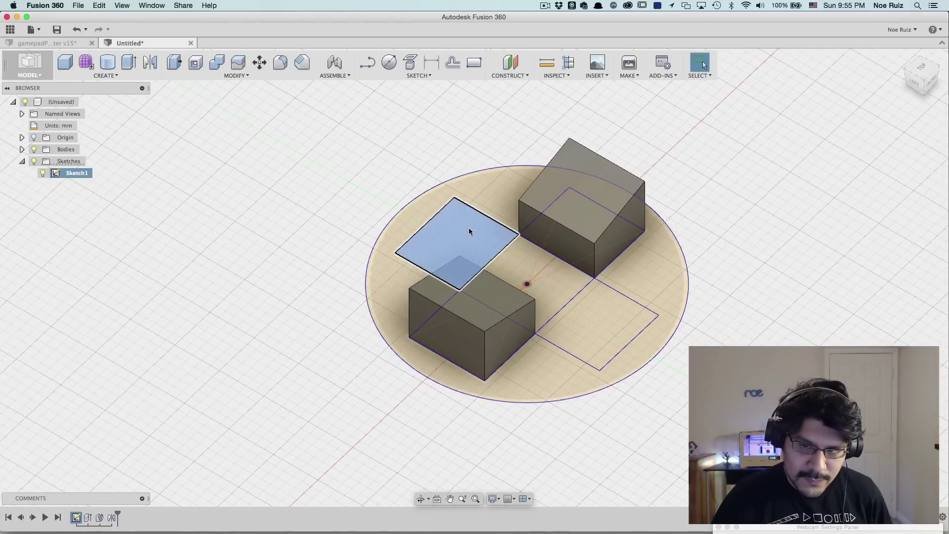
key(e)
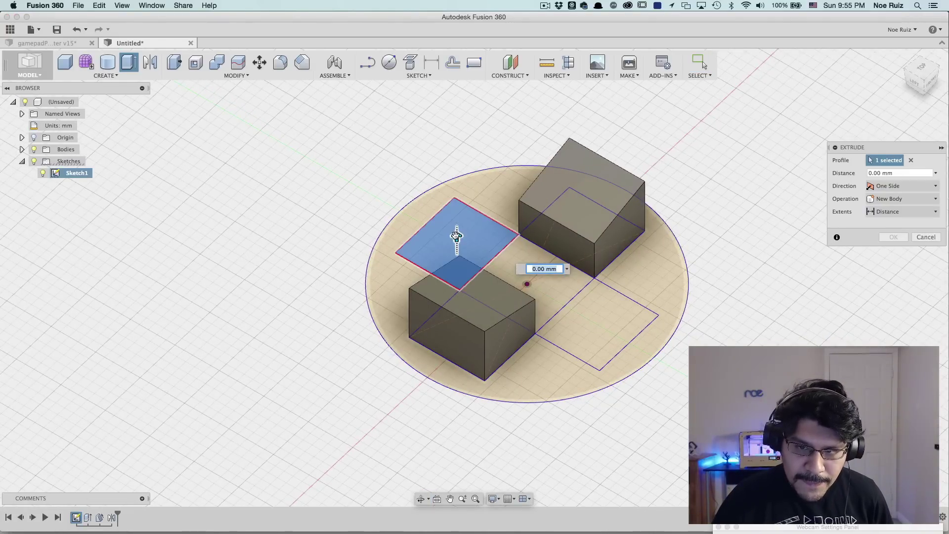
text(44.)
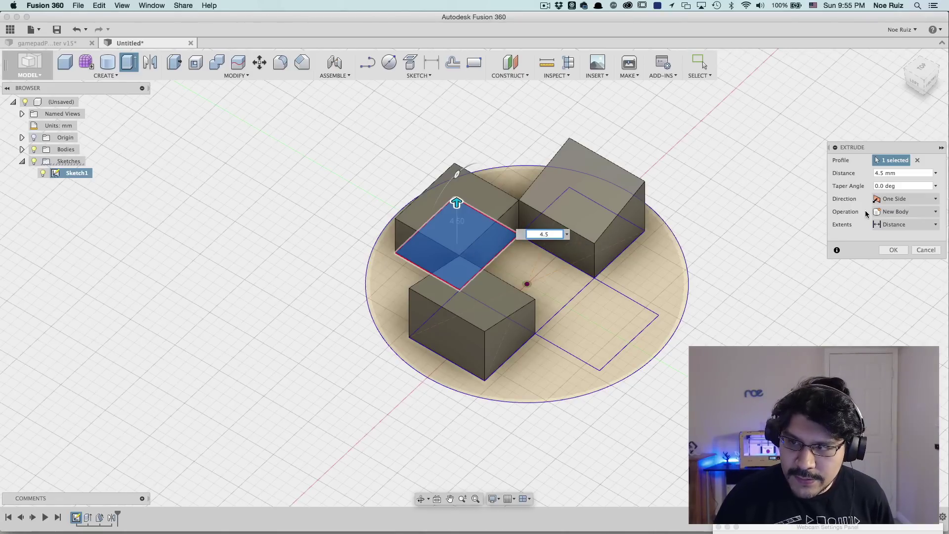
click(906, 212)
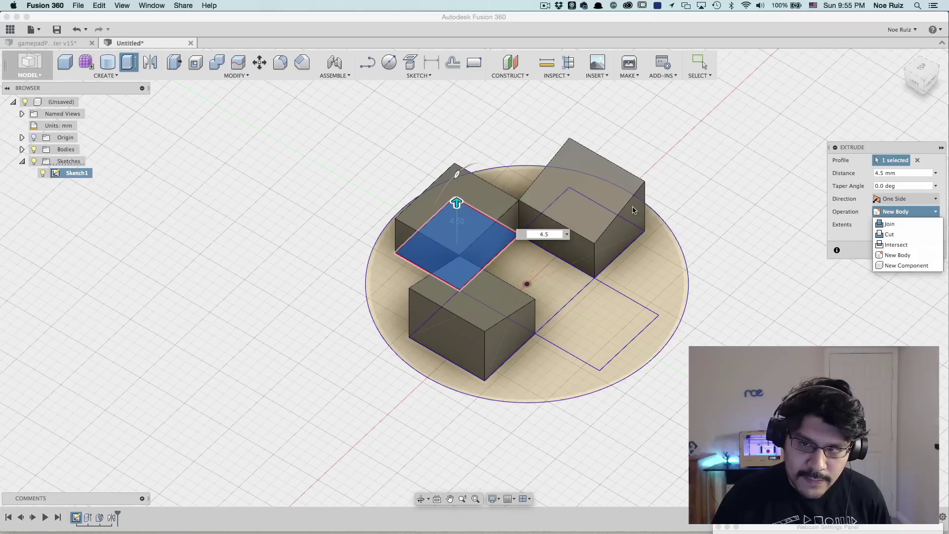
click(874, 212)
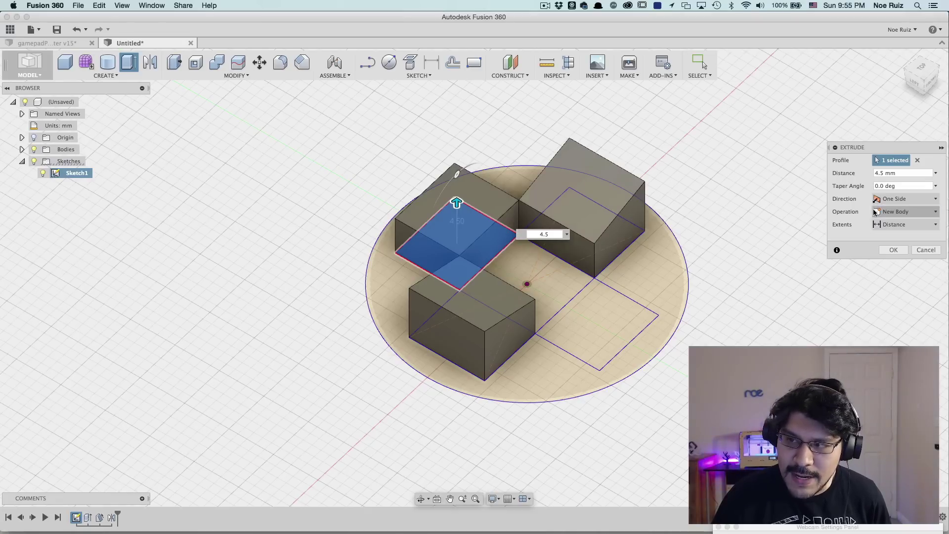
click(890, 249)
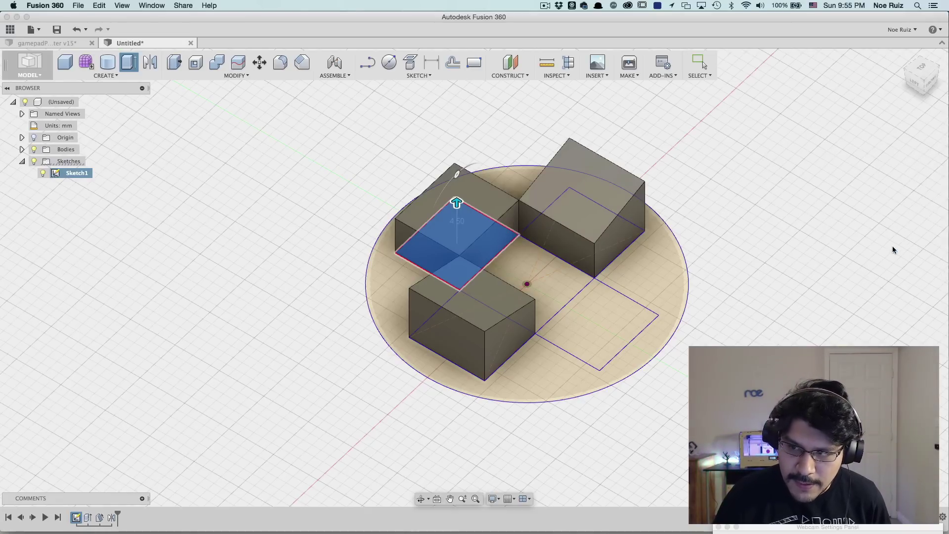
click(22, 149)
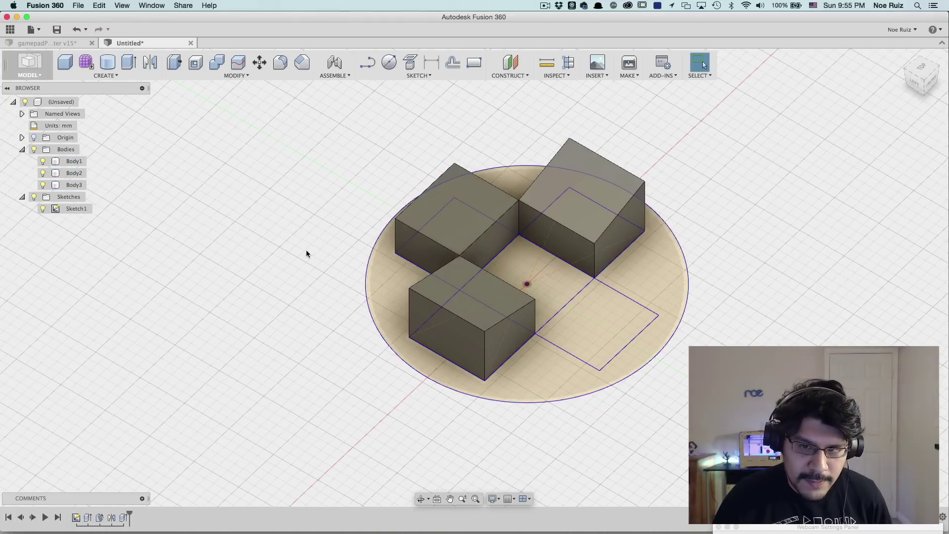
Draft the third arm's top face to rise toward its outer end, using its side face toward the center as the draft plane
right_click(347, 176)
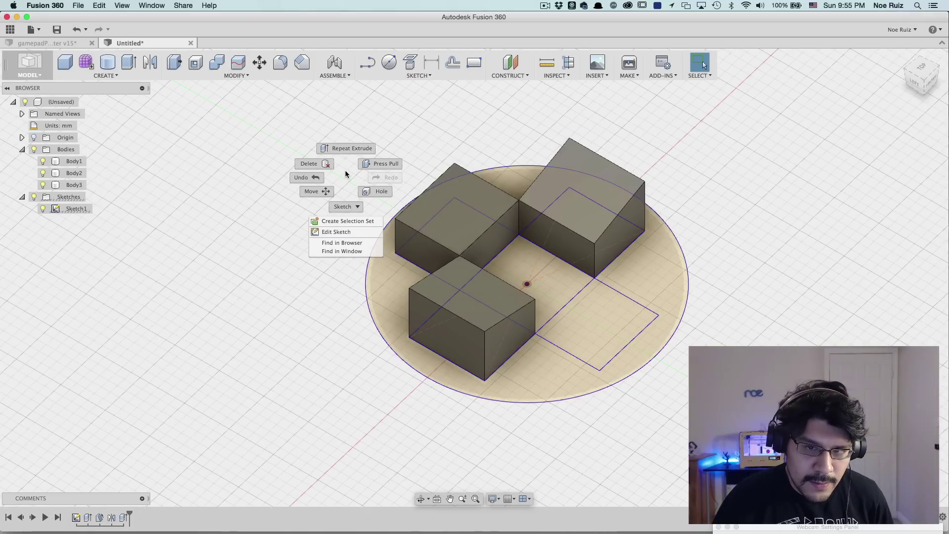
click(345, 171)
click(226, 76)
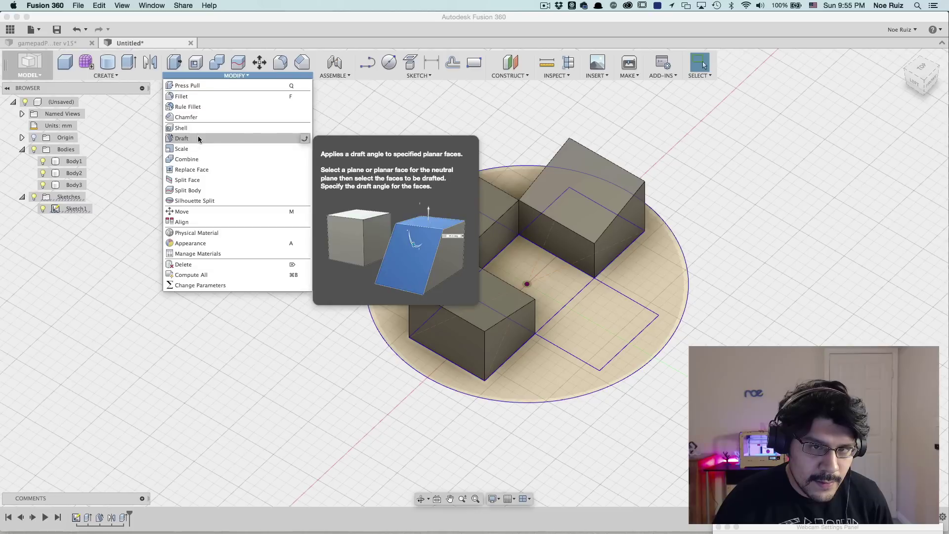
click(208, 138)
click(523, 230)
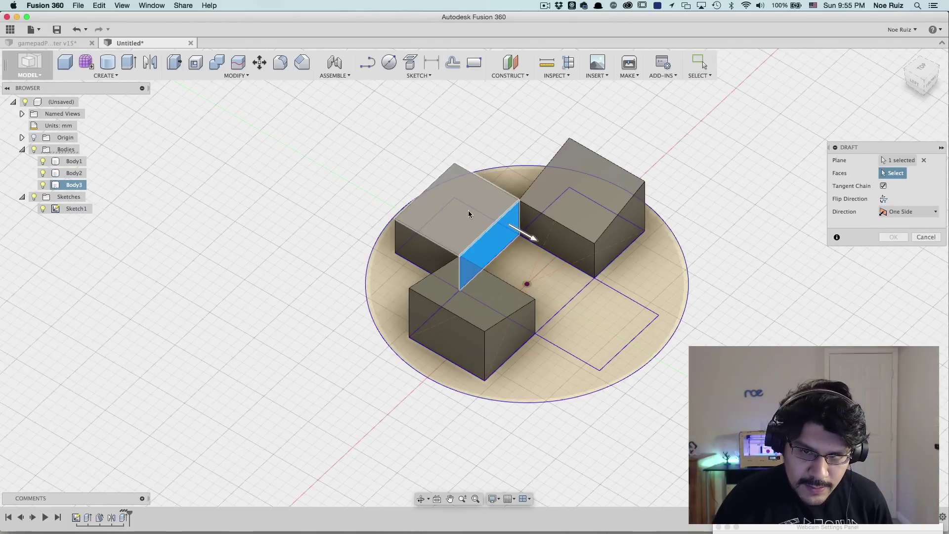
click(453, 193)
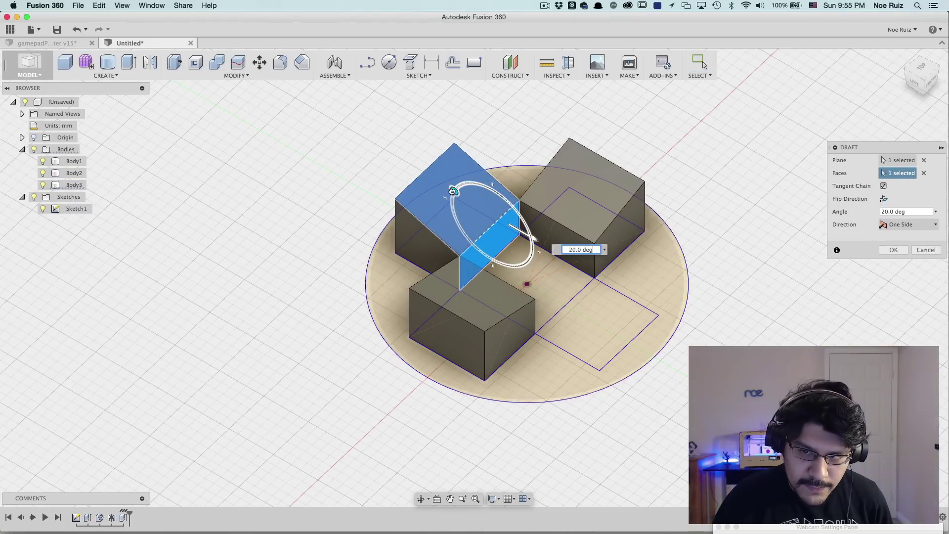
click(885, 250)
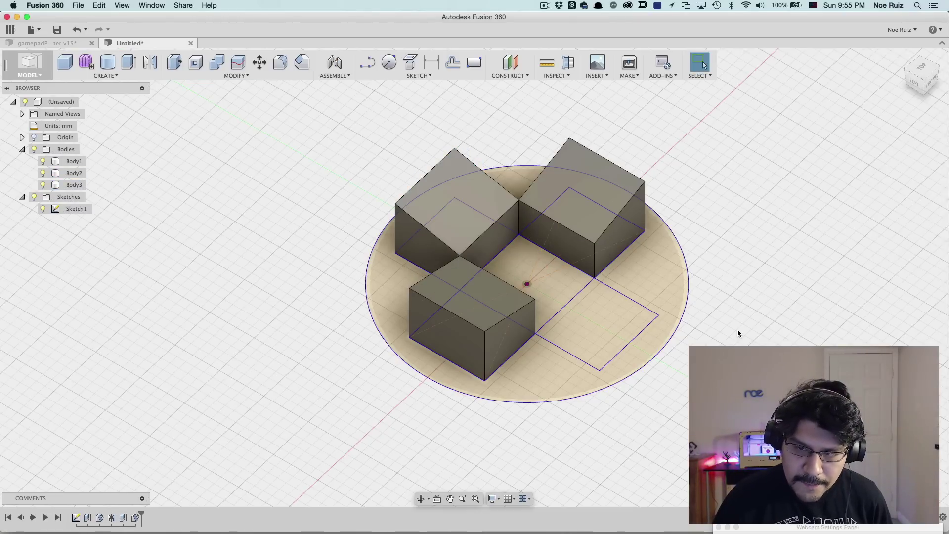
Mirror the third arm's body across the vertical origin plane that contains the red axis
shift+middle_drag(737, 329, 633, 325)
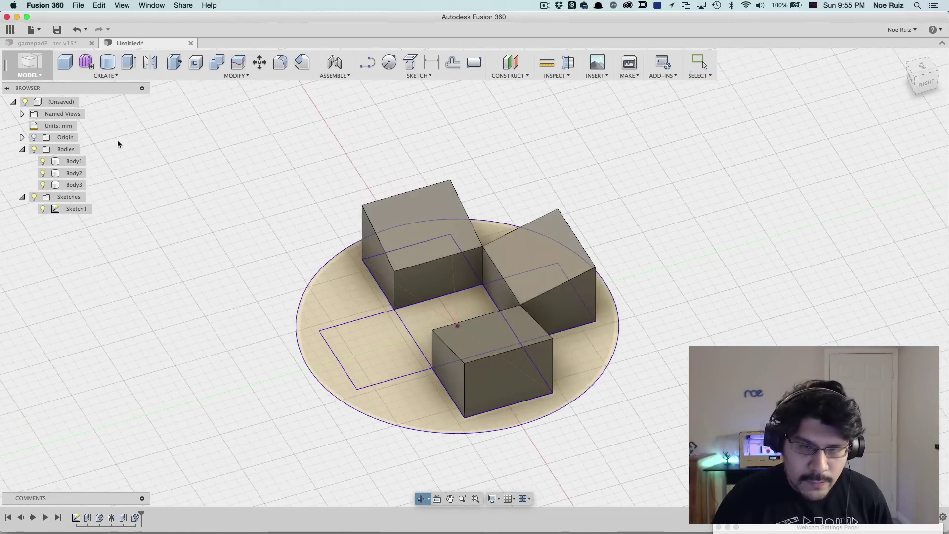
click(104, 75)
click(91, 242)
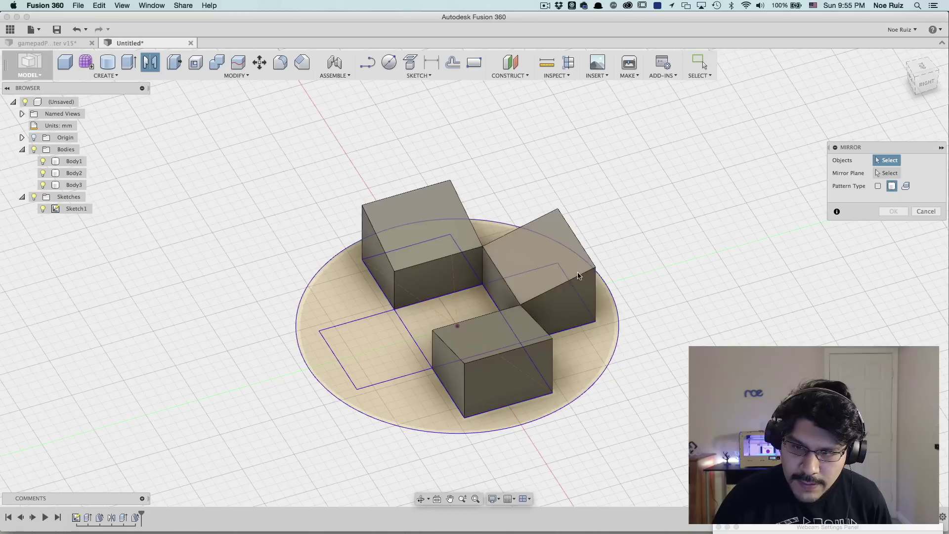
click(542, 271)
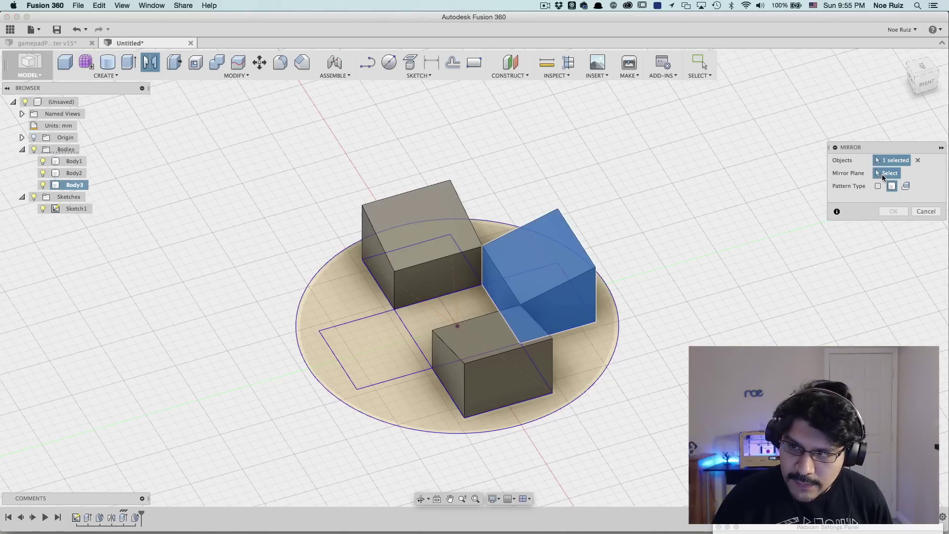
click(884, 173)
shift+middle_drag(313, 248, 387, 229)
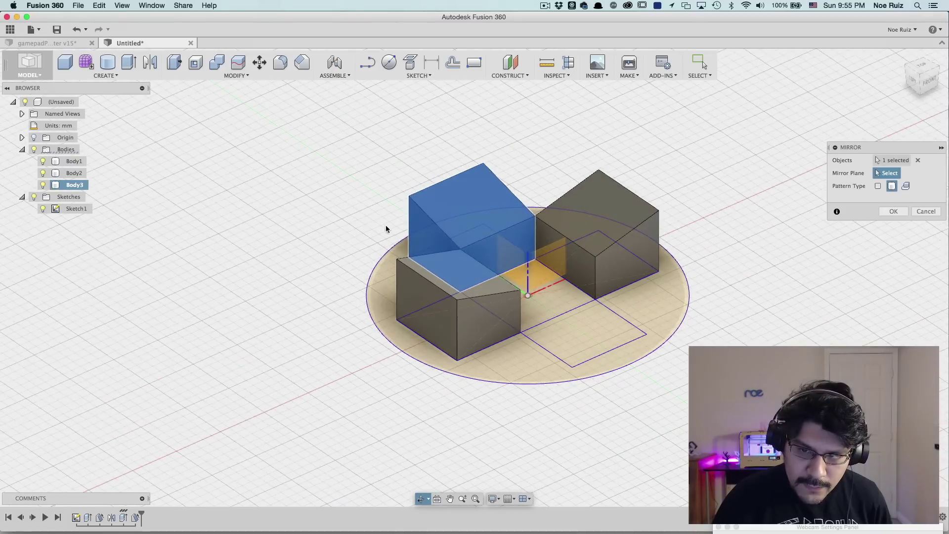
click(555, 262)
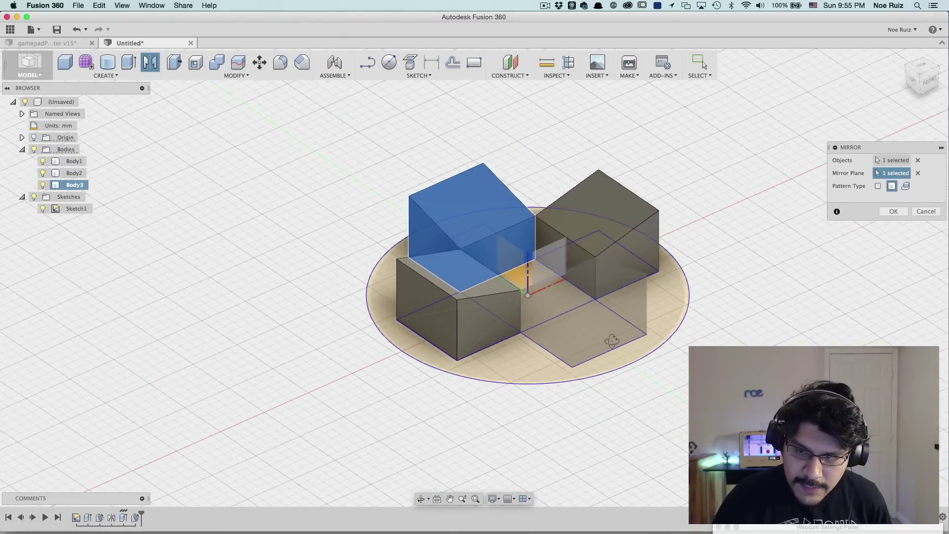
shift+middle_drag(612, 341, 648, 318)
click(893, 211)
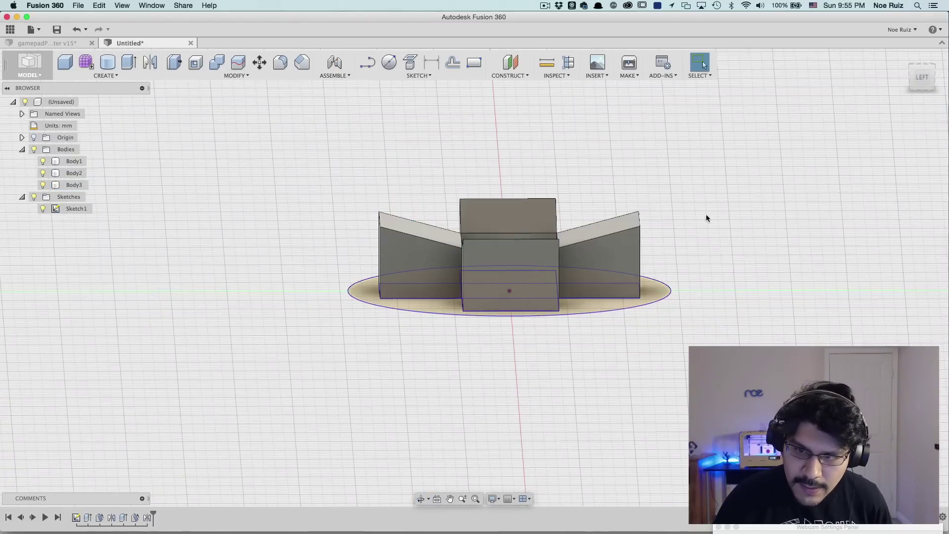
Extrude the central square profile between the four arms 4.5 mm, joining it with the arms into one body
shift+middle_drag(706, 215, 491, 228)
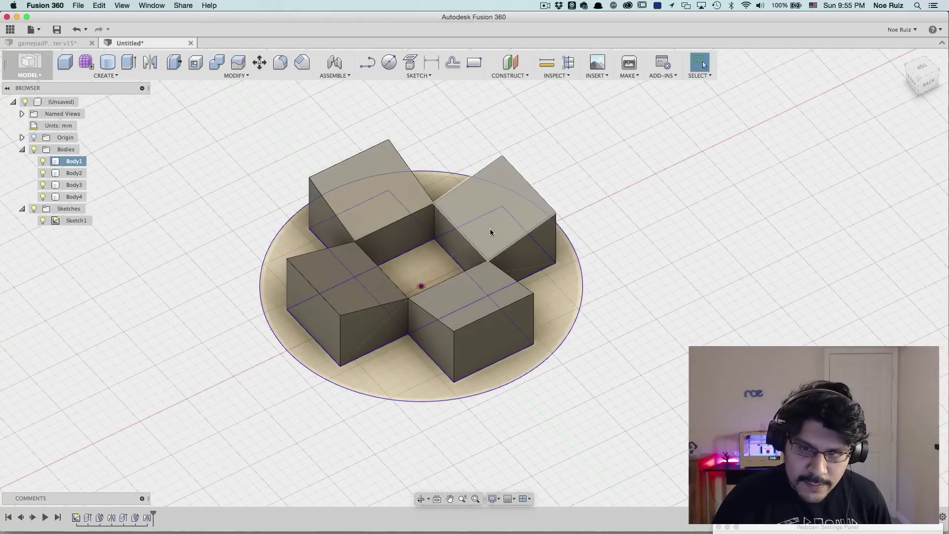
shift+middle_drag(346, 232, 568, 289)
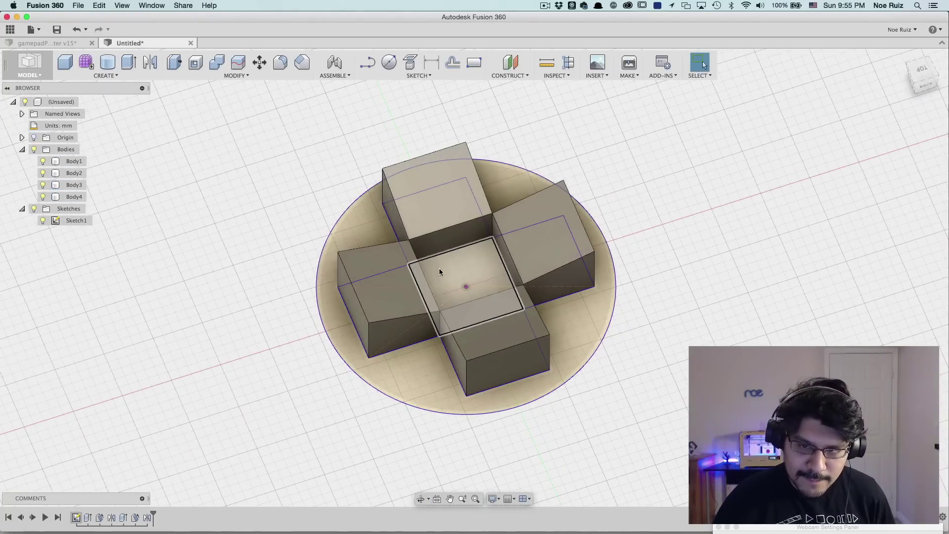
mouse_move(439, 268)
shift+middle_down()
mouse_move(342, 325)
mouse_move(360, 364)
mouse_move(432, 280)
shift+middle_up()
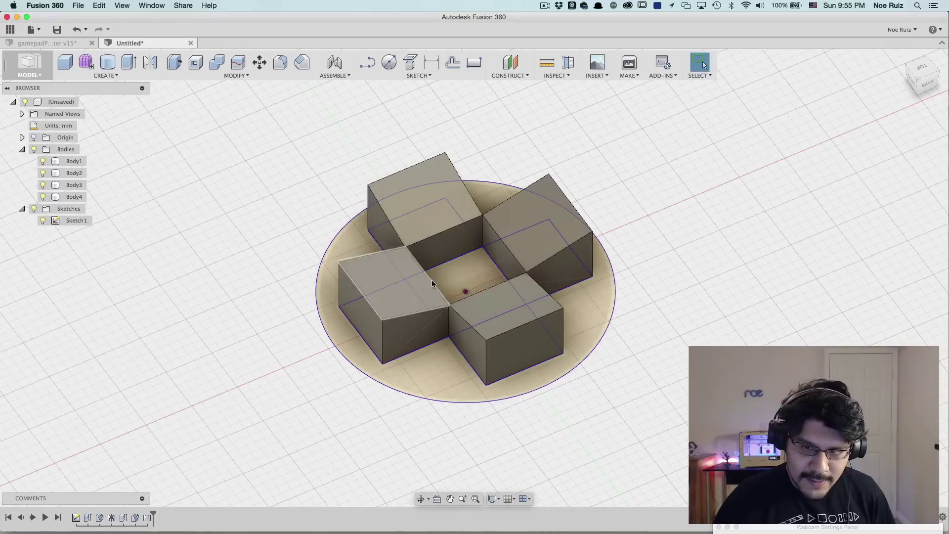
click(449, 272)
key(e)
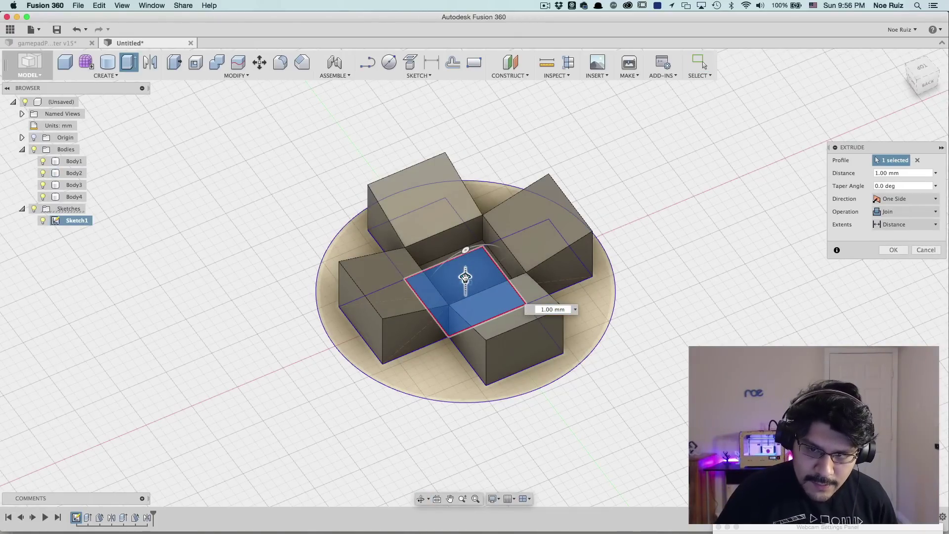
click(549, 302)
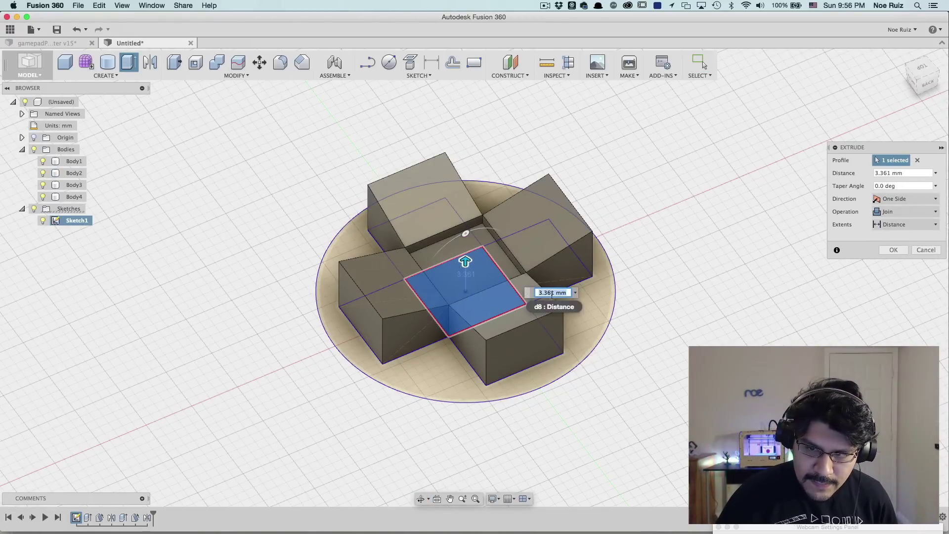
drag(912, 174, 839, 173)
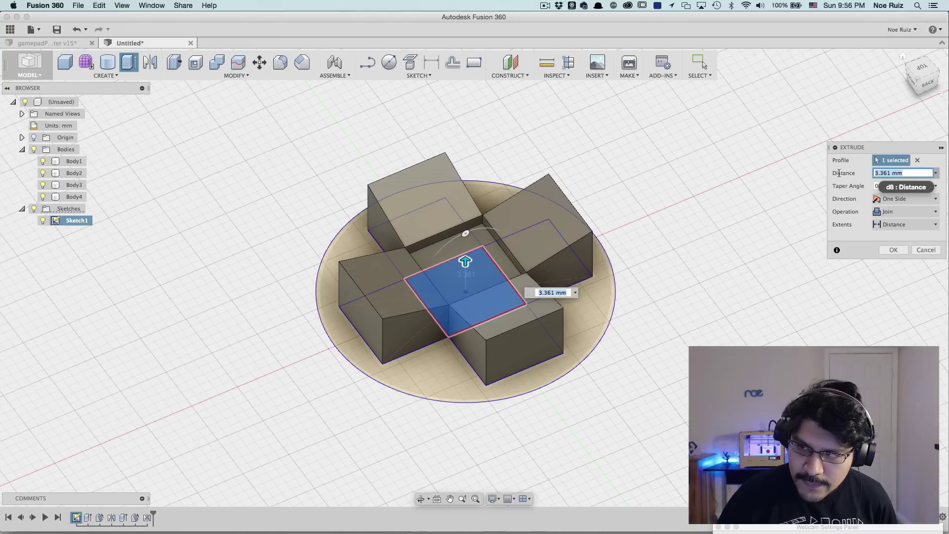
key(Return)
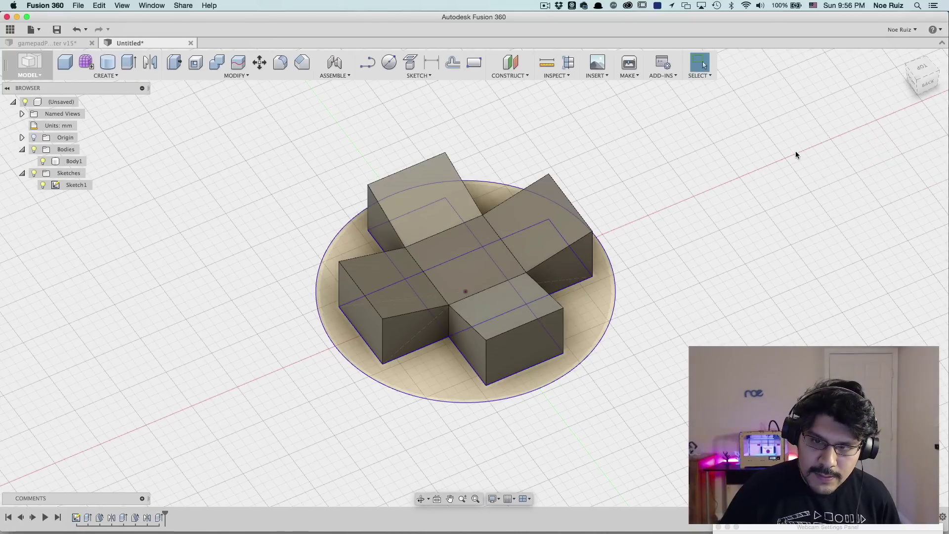
Review the center extrusion's distance and Join operation by reopening the feature, and inspect the cross from several sides
click(461, 252)
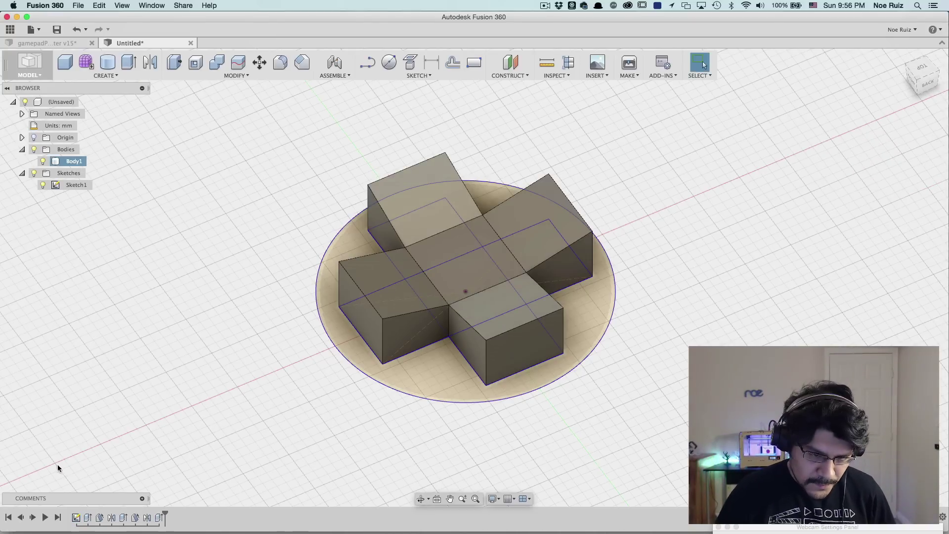
shift+middle_drag(307, 395, 346, 380)
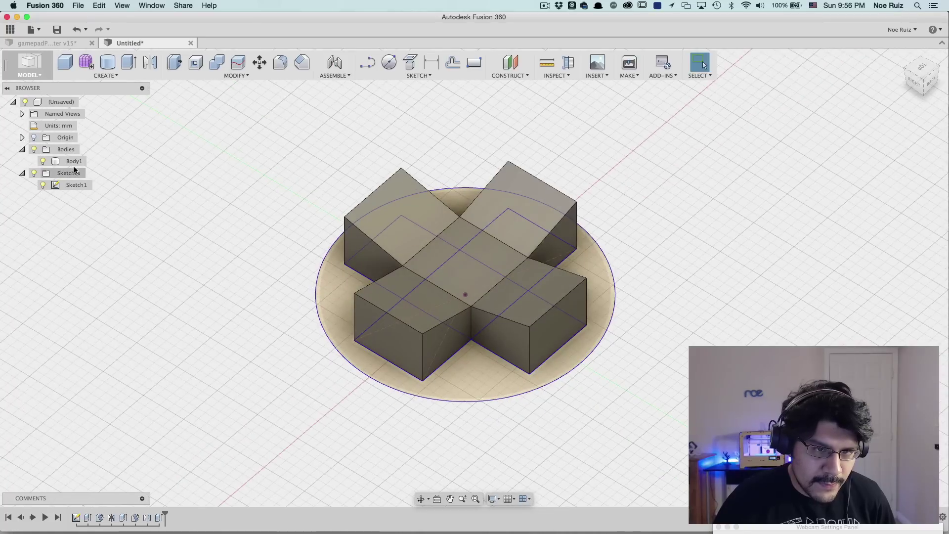
double_click(160, 519)
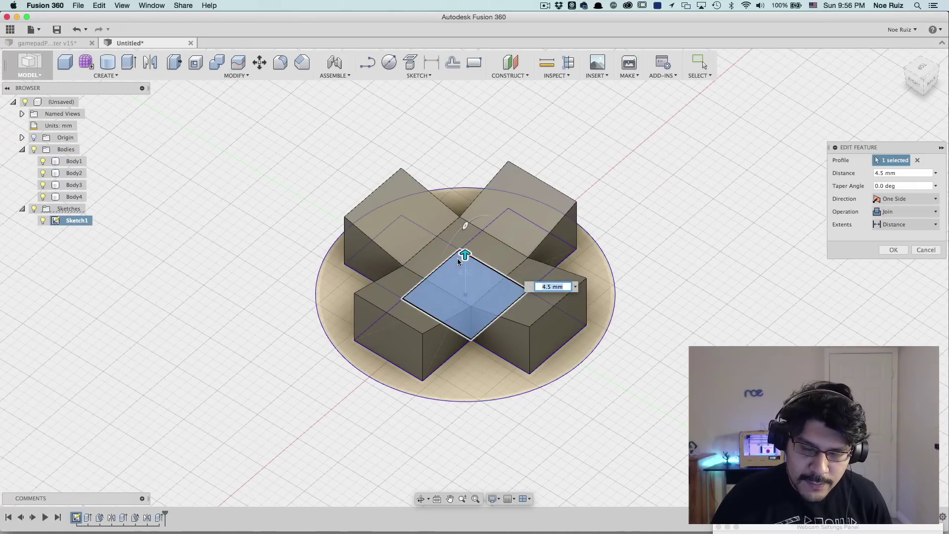
click(895, 250)
shift+middle_drag(723, 301, 241, 260)
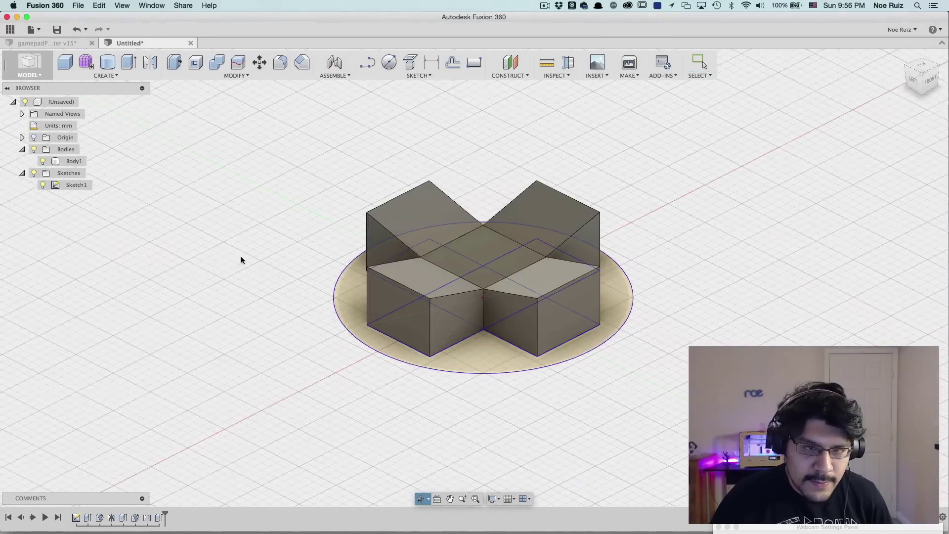
Hide the cross sketch and try a window selection over the whole body
click(43, 184)
mouse_move(241, 250)
shift+middle_down()
mouse_move(686, 390)
mouse_move(629, 296)
mouse_move(462, 203)
shift+middle_up()
drag(278, 170, 668, 376)
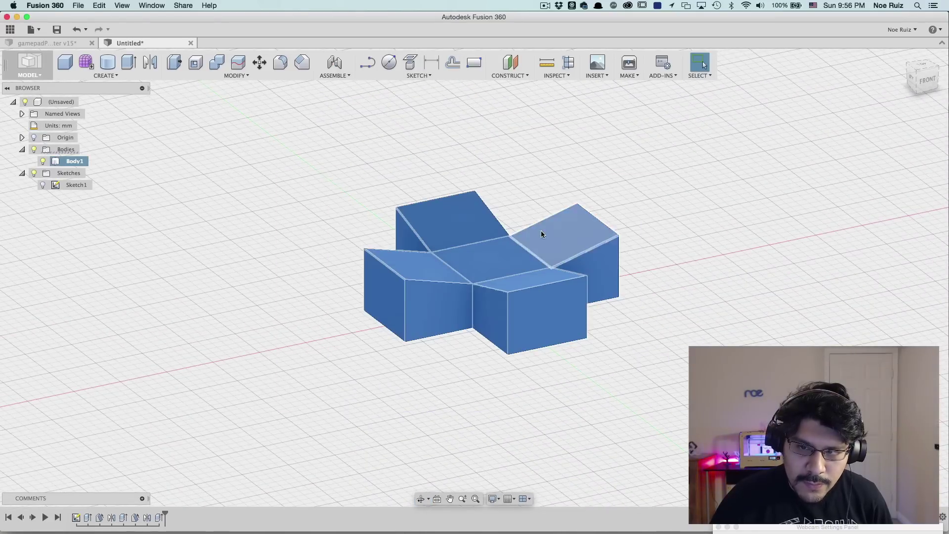
click(342, 123)
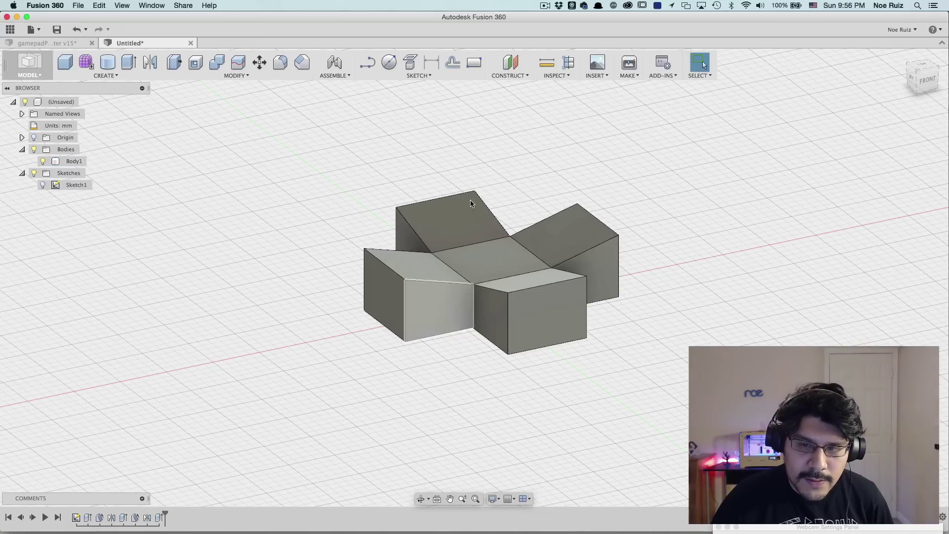
View the available selection filters, including Select Through
click(699, 76)
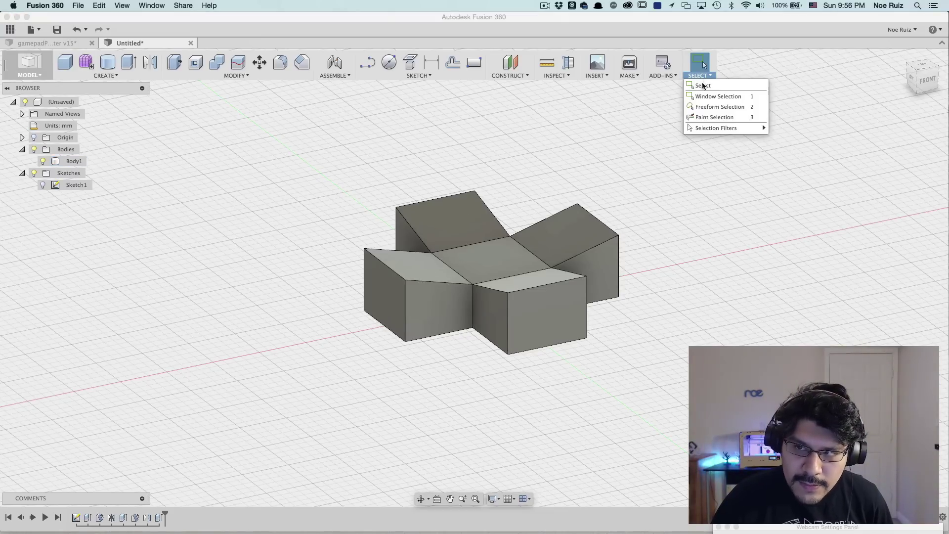
mouse_move(722, 127)
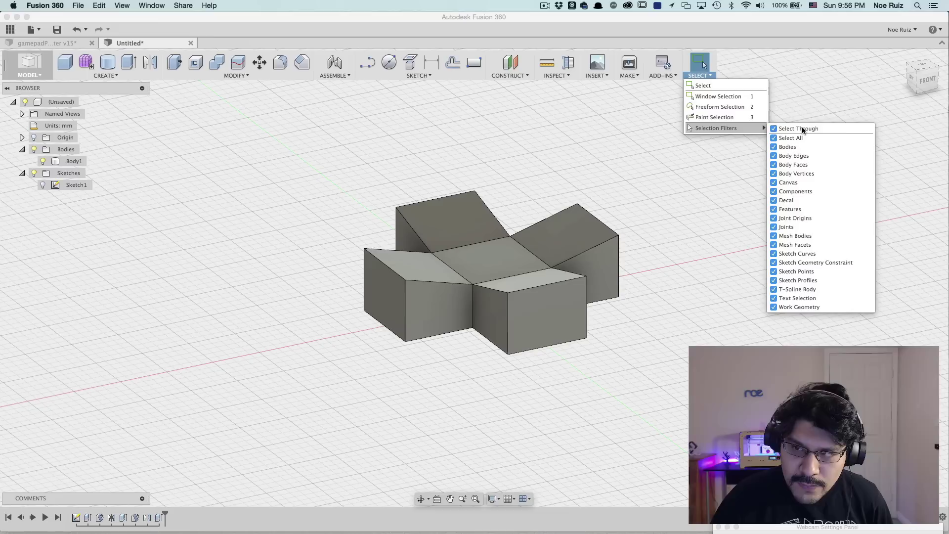
click(677, 207)
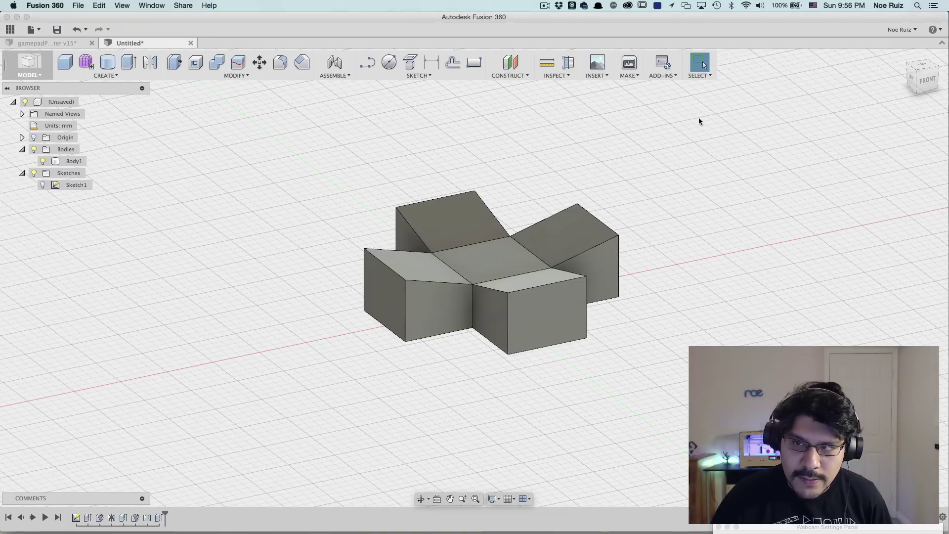
Set up a 1 mm fillet on all edges of the cross except the bottom ones, window-selecting them in the front view
click(286, 69)
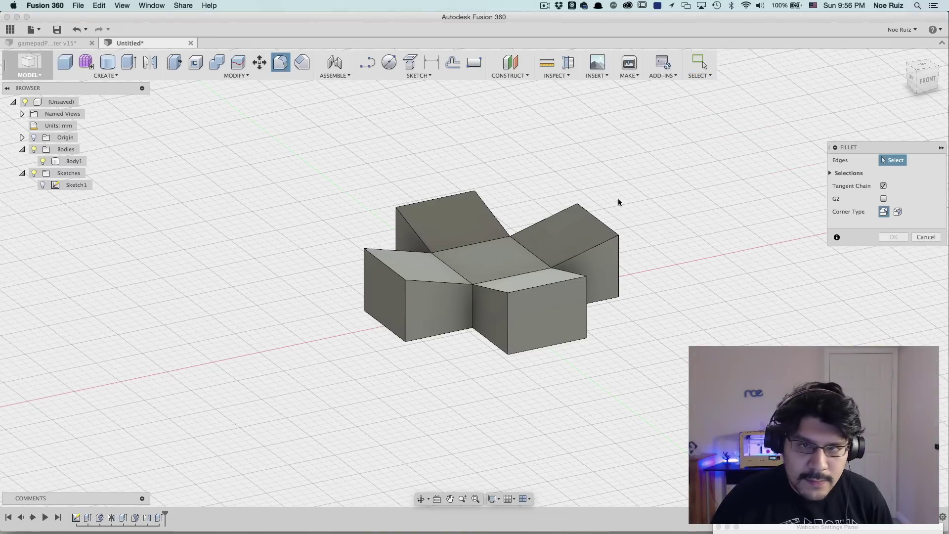
click(927, 83)
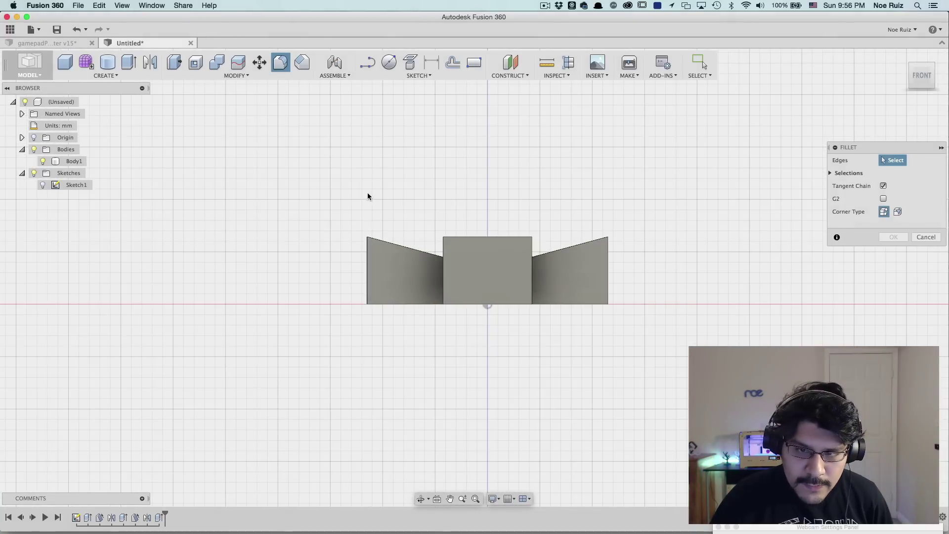
drag(659, 197, 295, 285)
shift+middle_drag(311, 227, 528, 206)
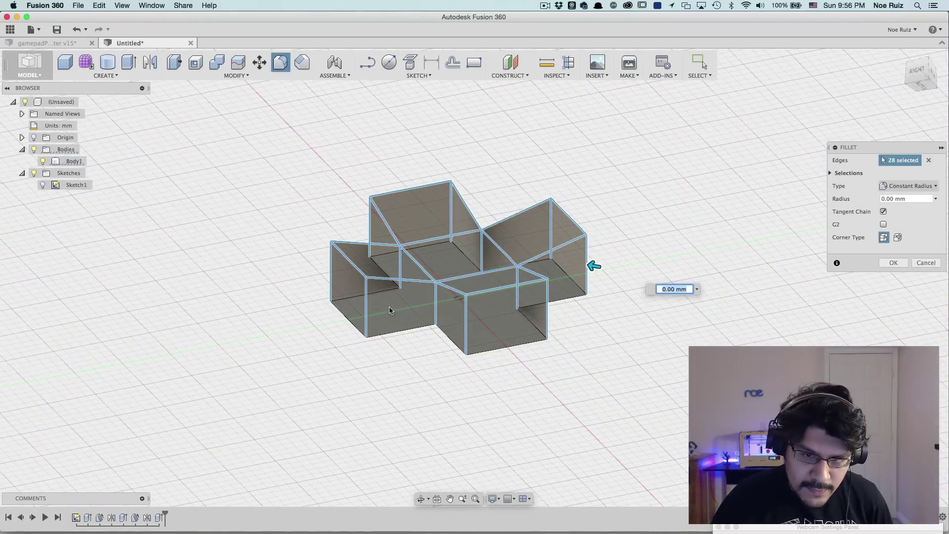
shift+middle_drag(652, 256, 450, 302)
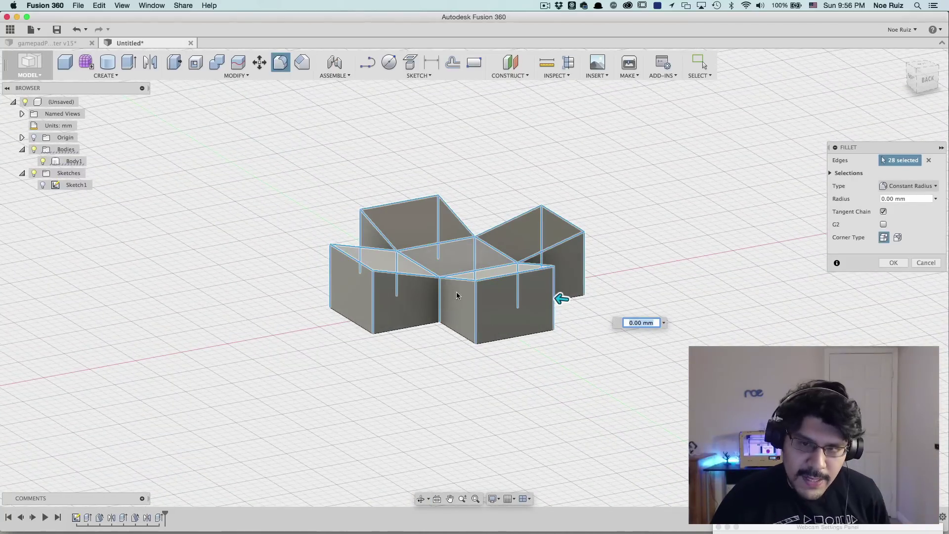
shift+middle_drag(626, 227, 701, 229)
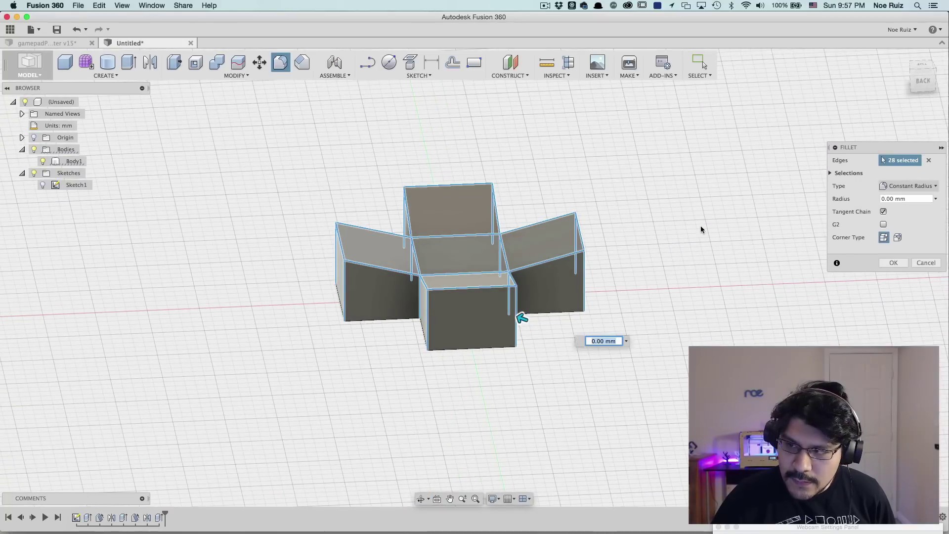
text(1)
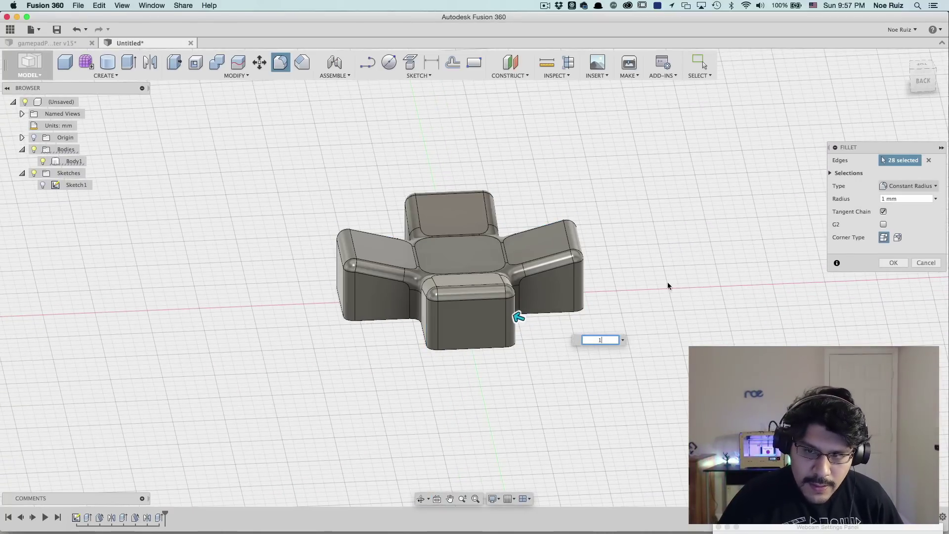
Preview the fillet with the Setback corner type, return to the original corner type and apply the fillet
shift+middle_drag(335, 296, 585, 312)
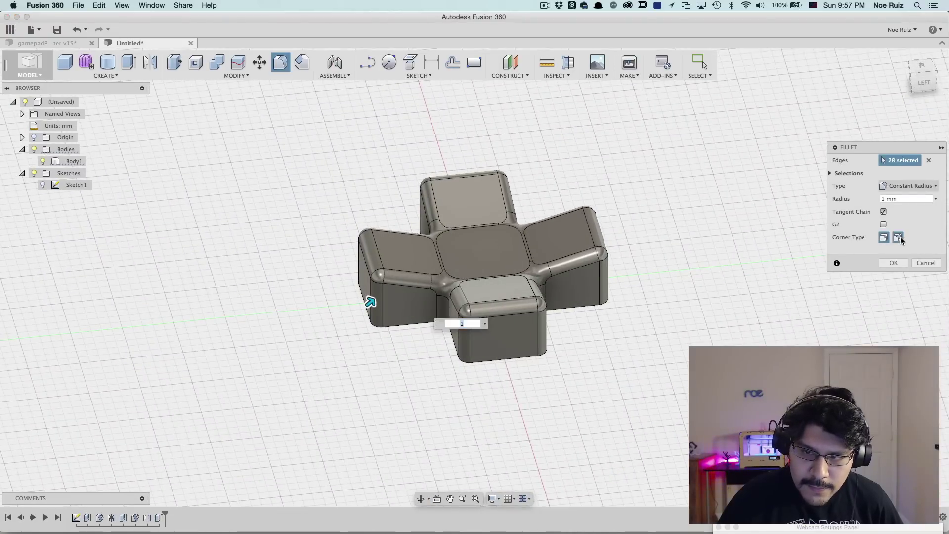
click(899, 237)
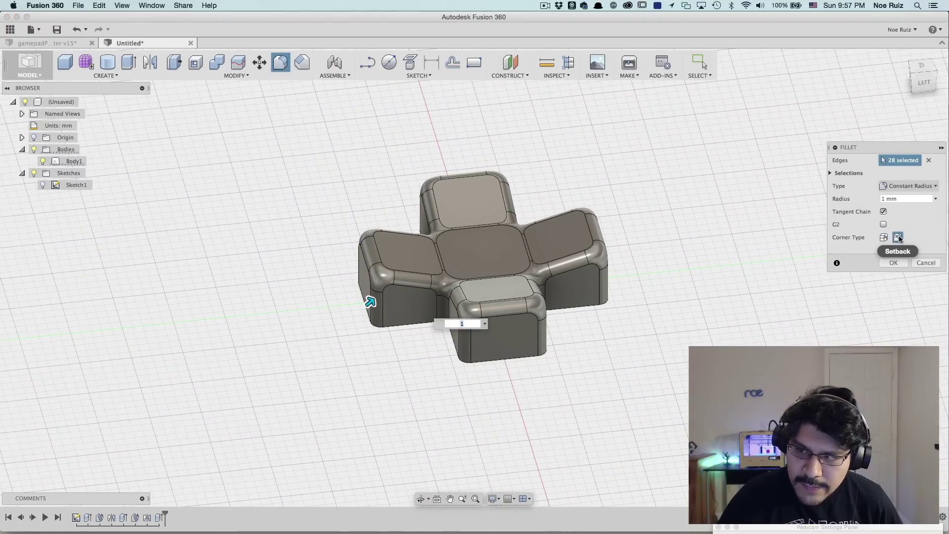
shift+middle_drag(740, 331, 709, 335)
click(884, 238)
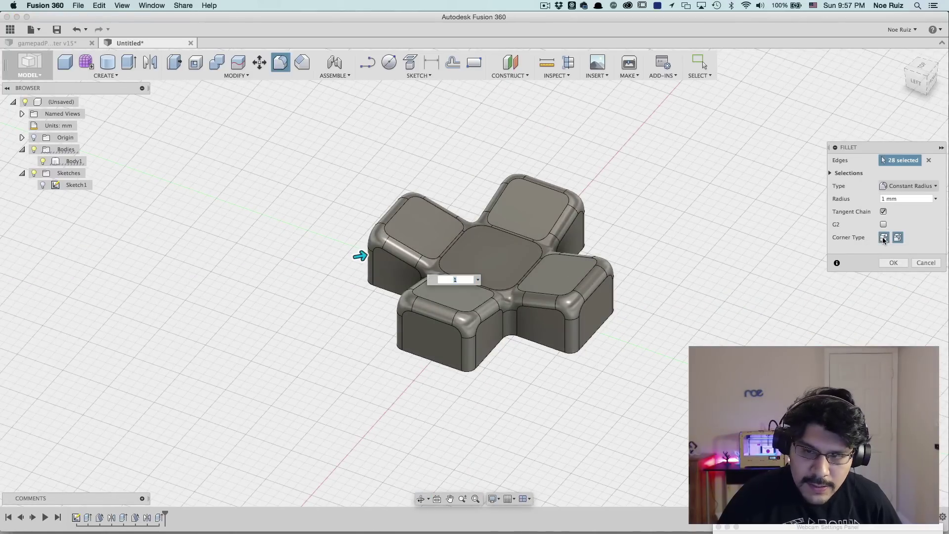
shift+middle_drag(674, 298, 716, 299)
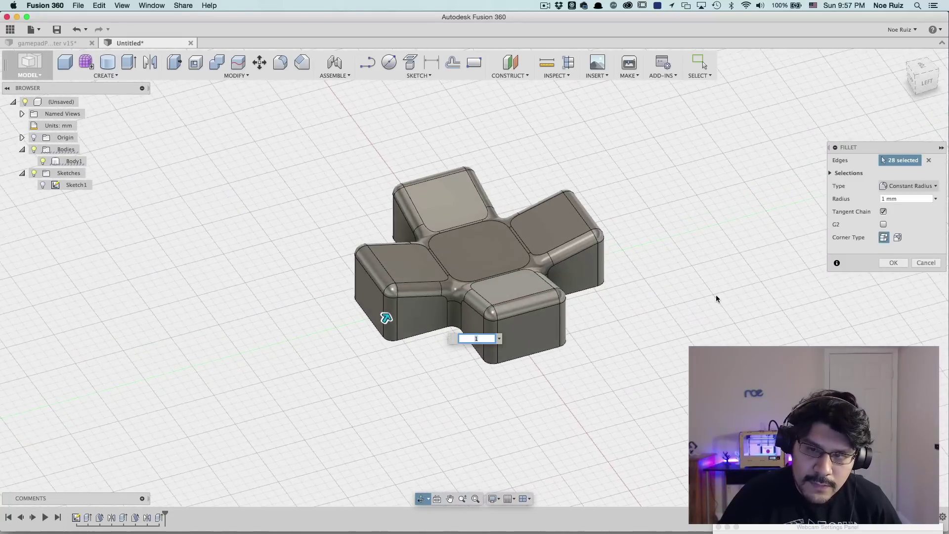
click(893, 263)
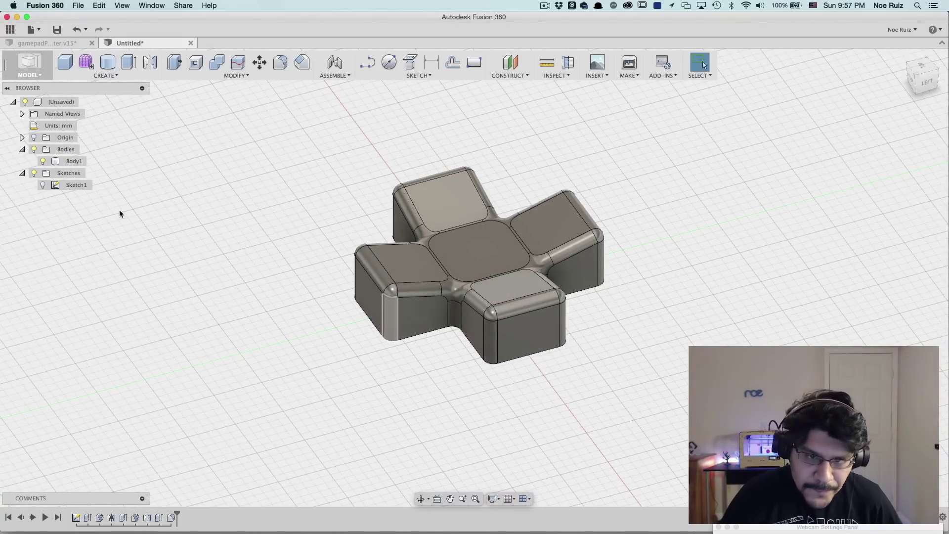
Extrude all six profiles of the circular base sketch -1.5 mm, joining the disc to the underside of the cross body
click(42, 185)
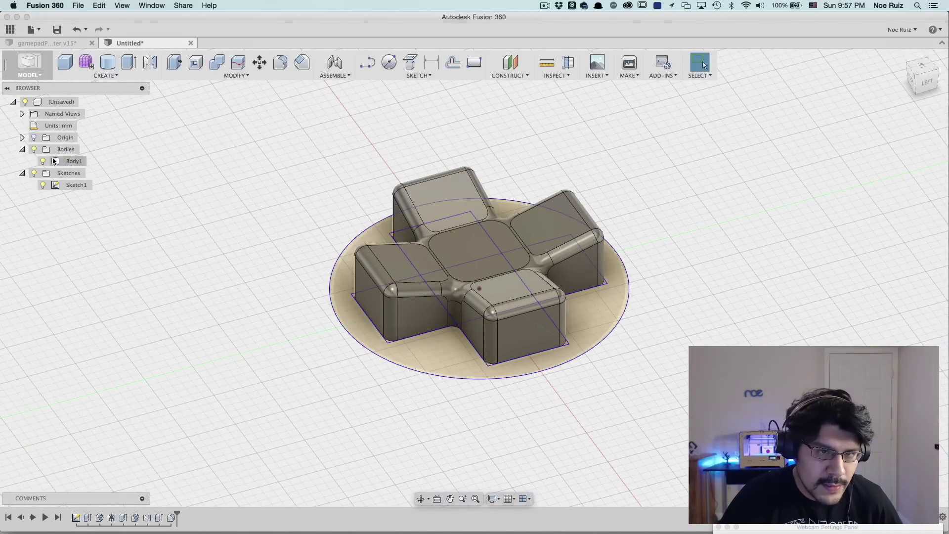
click(43, 162)
key(e)
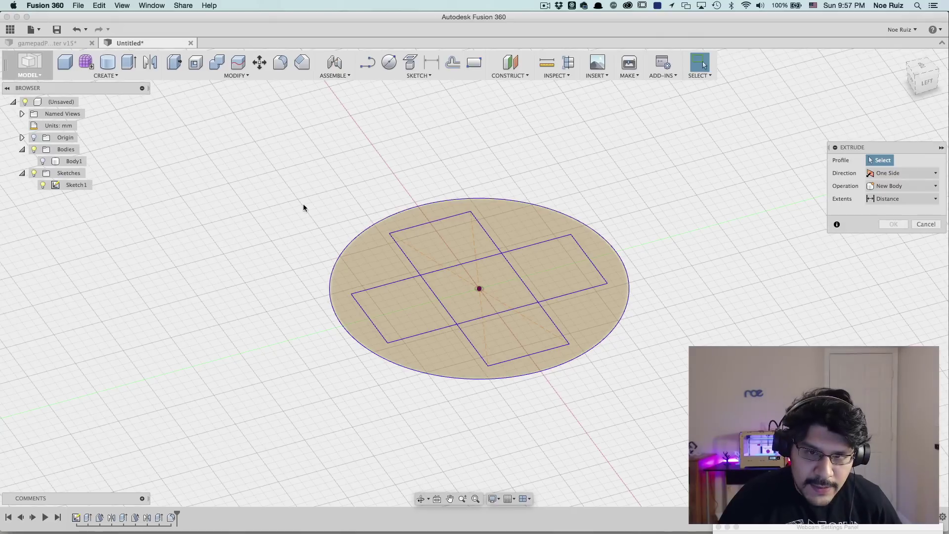
drag(759, 454, 760, 454)
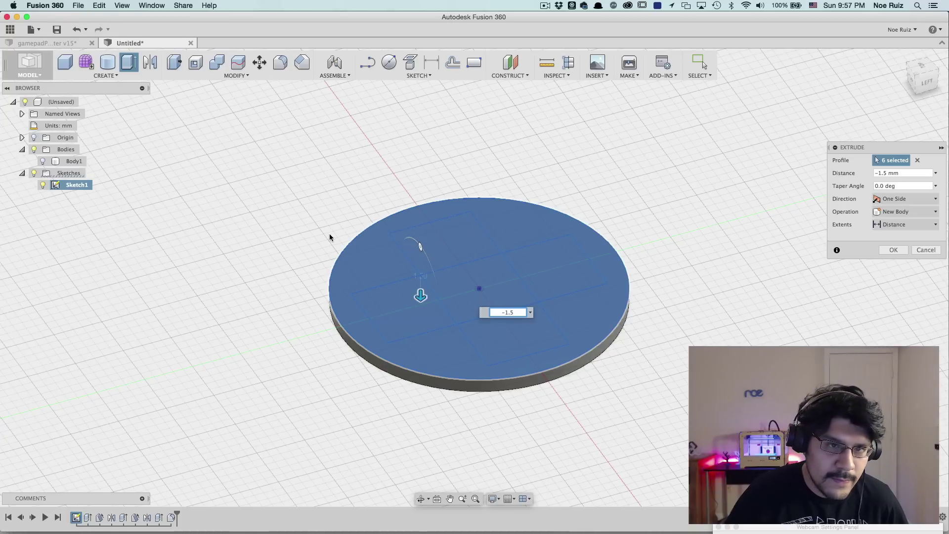
click(44, 162)
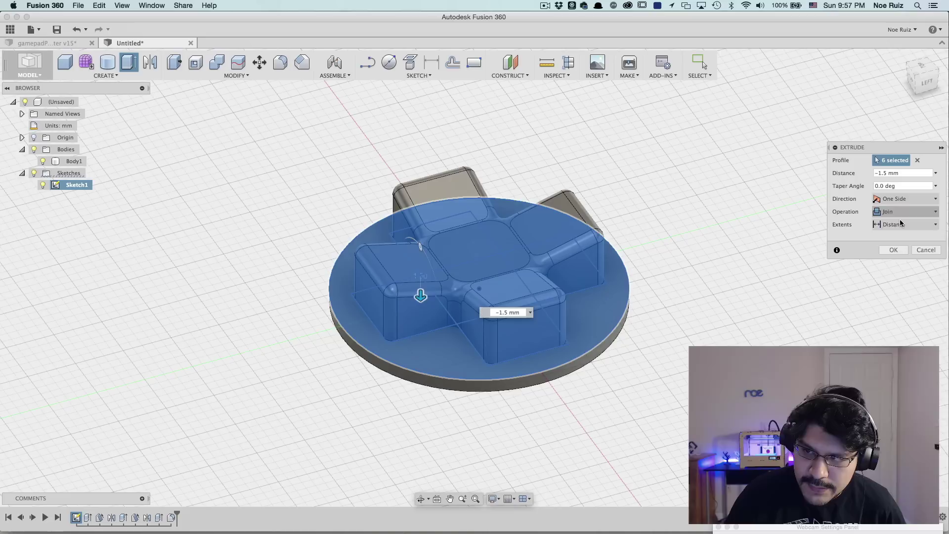
click(893, 250)
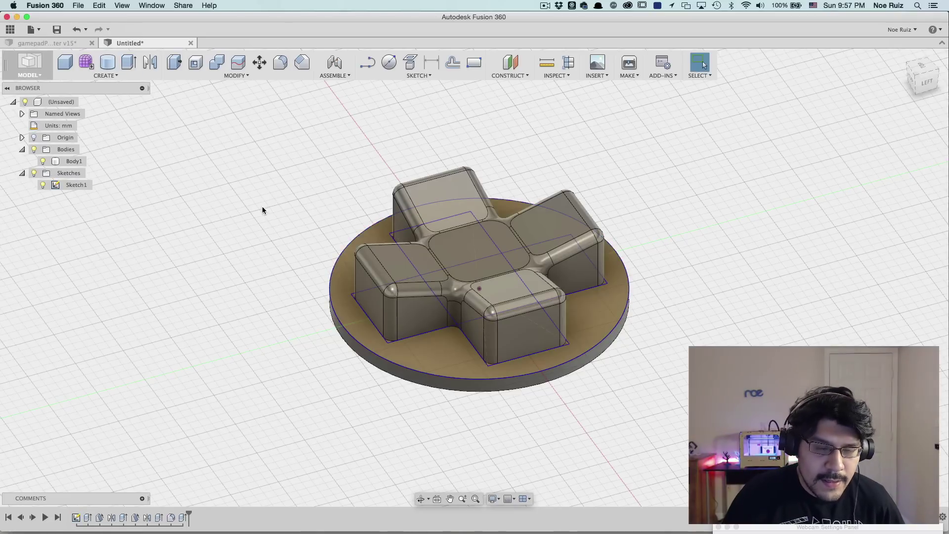
Hide the base sketch and inspect the joined d-pad body and an arm's sloped top face
click(43, 185)
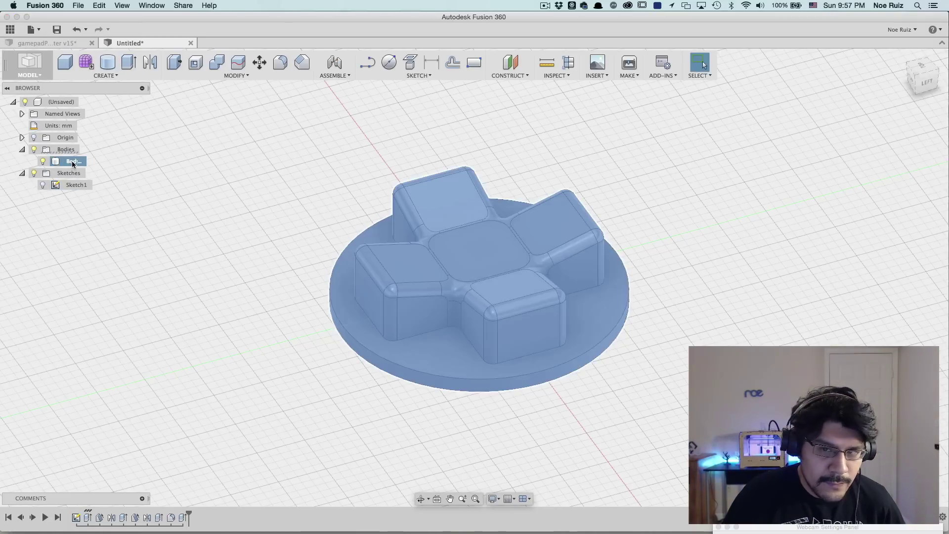
click(73, 161)
click(243, 351)
shift+middle_drag(255, 353, 404, 221)
click(418, 199)
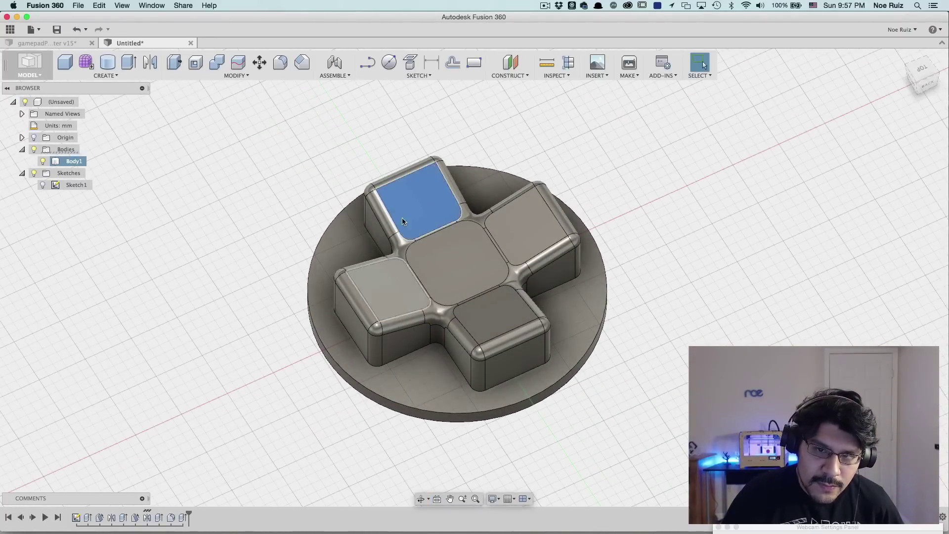
click(551, 139)
click(440, 182)
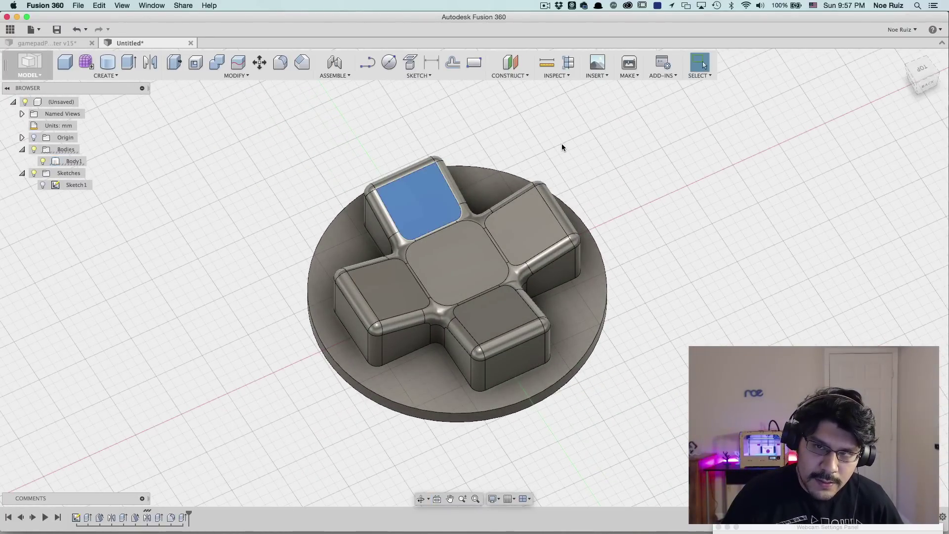
Start a line sketch on the sloped top face of the cross's front arm
mouse_move(561, 144)
shift+middle_down()
mouse_move(530, 140)
mouse_move(497, 175)
shift+middle_up()
click(497, 176)
click(551, 128)
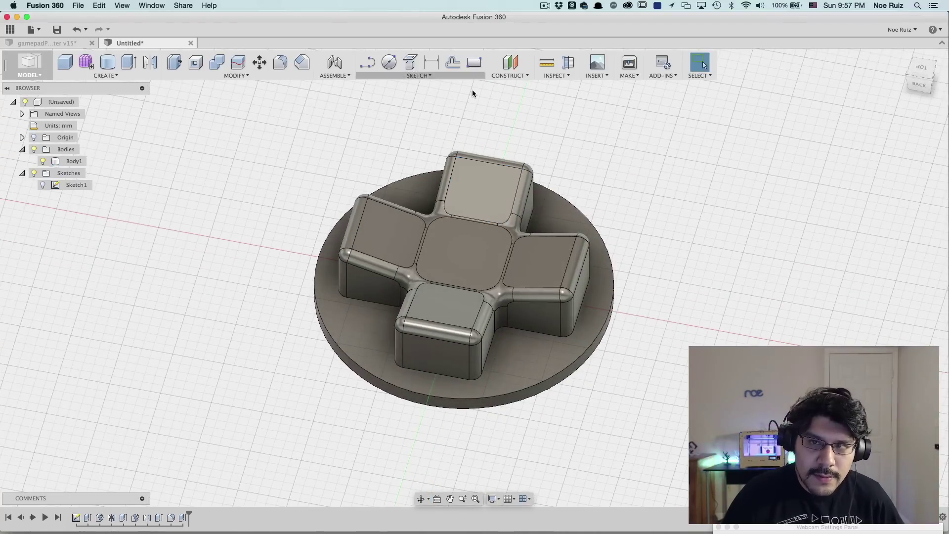
click(368, 63)
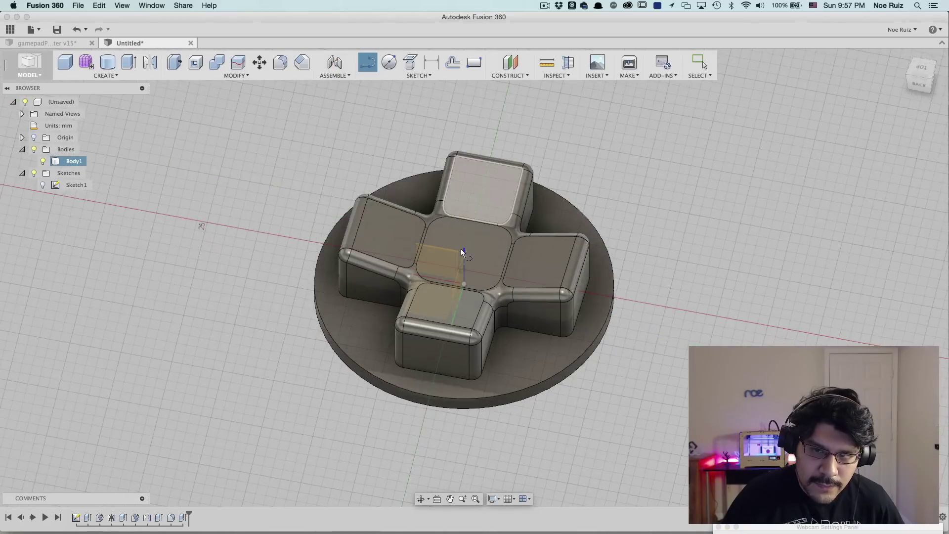
click(474, 182)
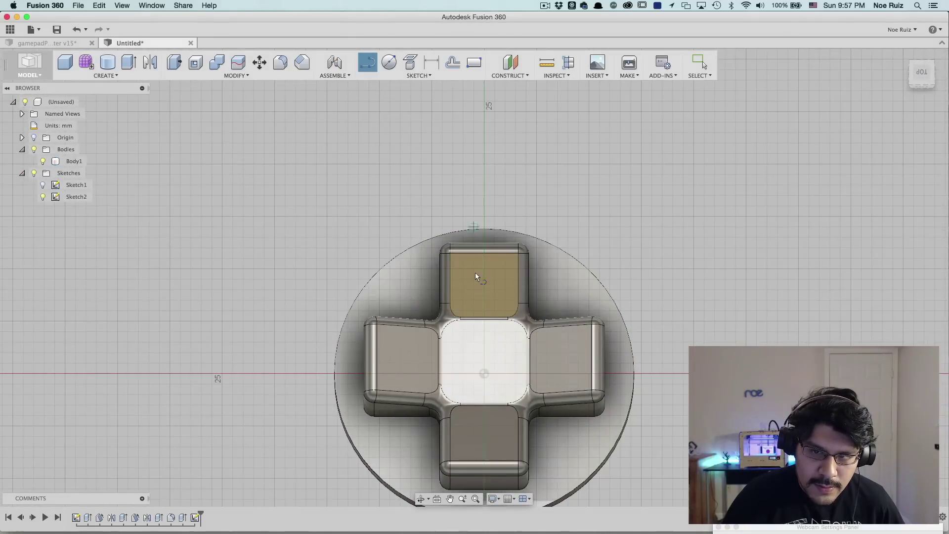
scroll(485, 277, up, 5)
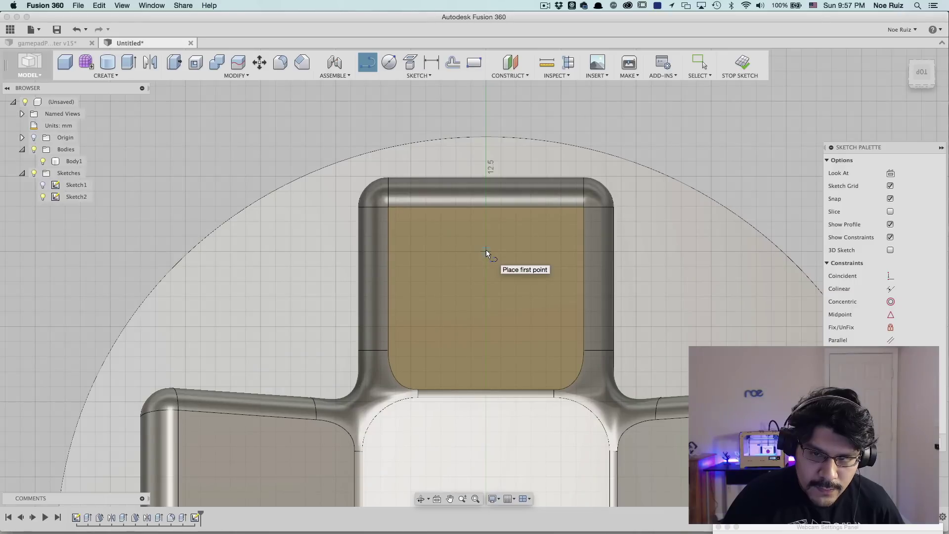
click(485, 251)
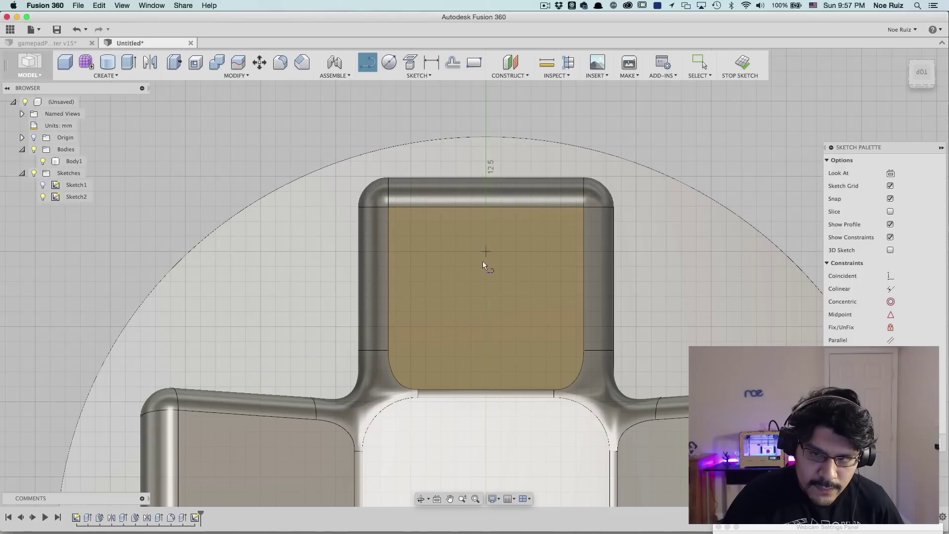
click(424, 322)
key(Escape)
key(super+z)
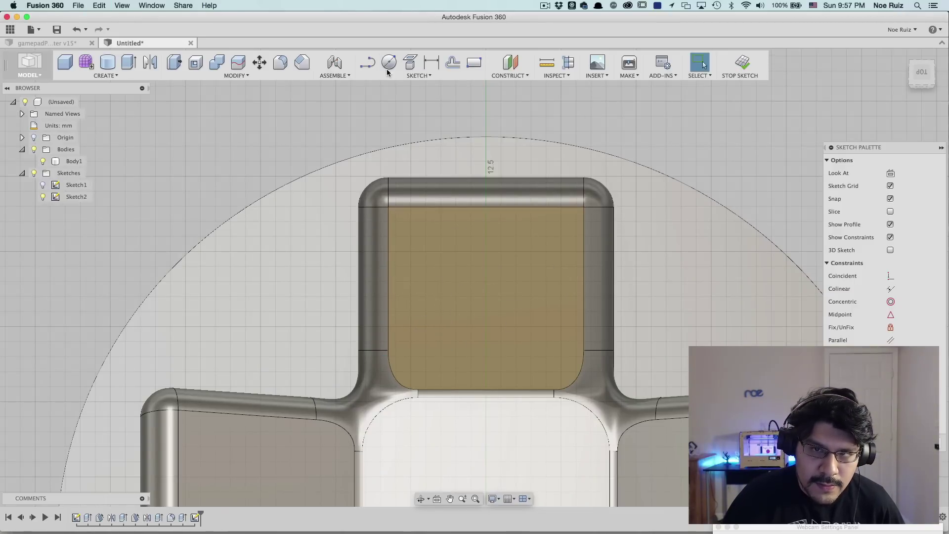
Sketch a closed triangle on the arm's face, apex toward the outer end, and shift one base corner to make it symmetric
click(368, 63)
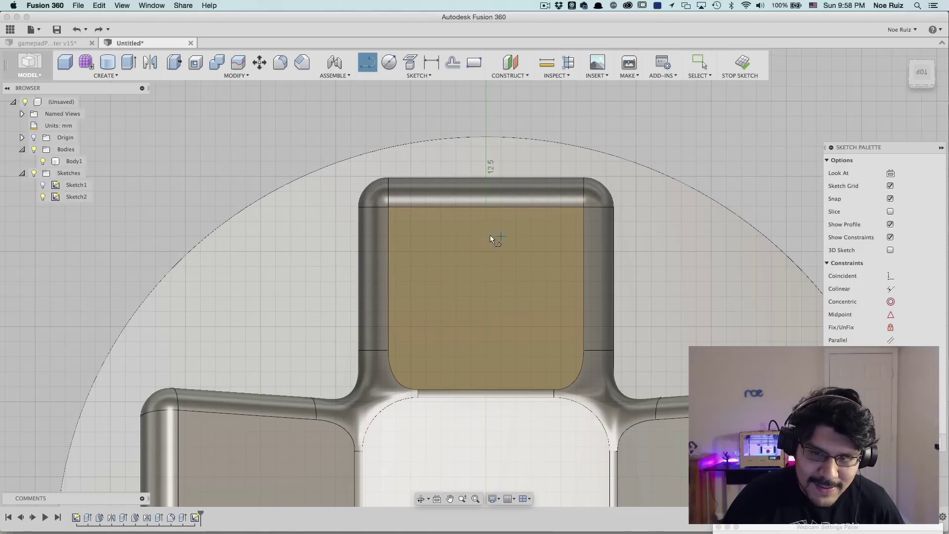
click(485, 236)
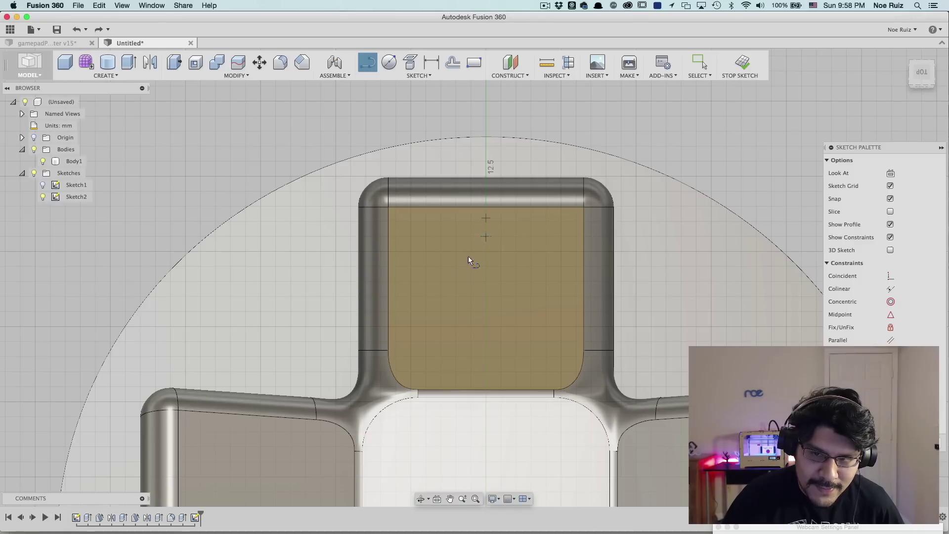
click(425, 326)
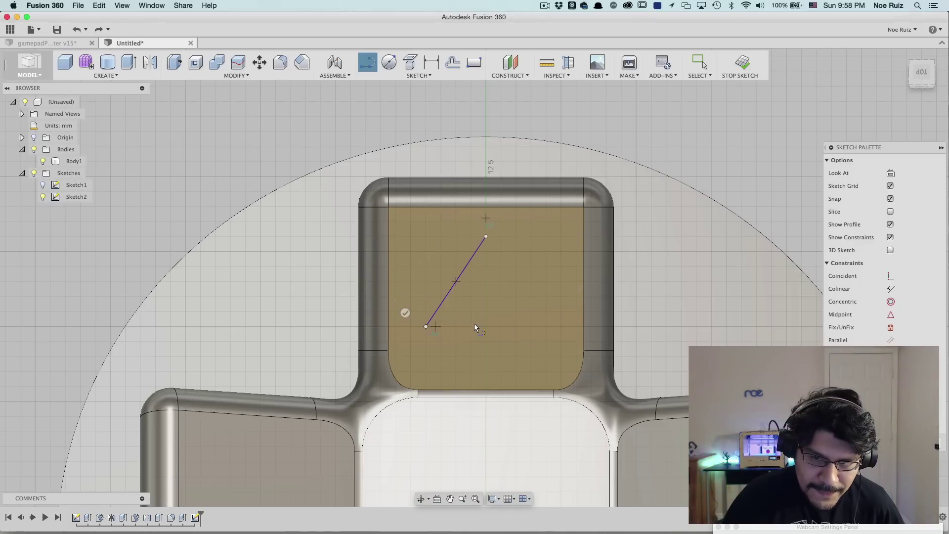
click(532, 327)
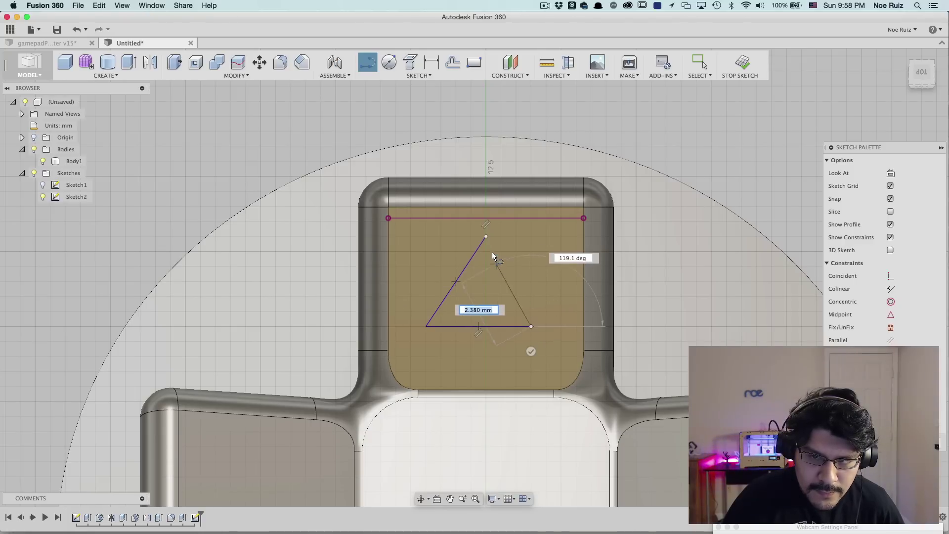
click(486, 237)
scroll(566, 254, down, 1)
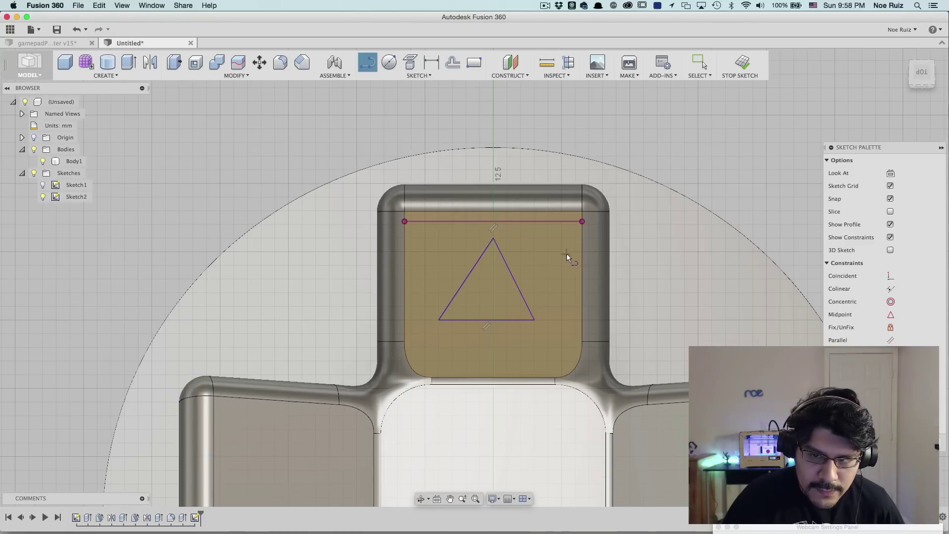
scroll(538, 316, up, 2)
click(533, 322)
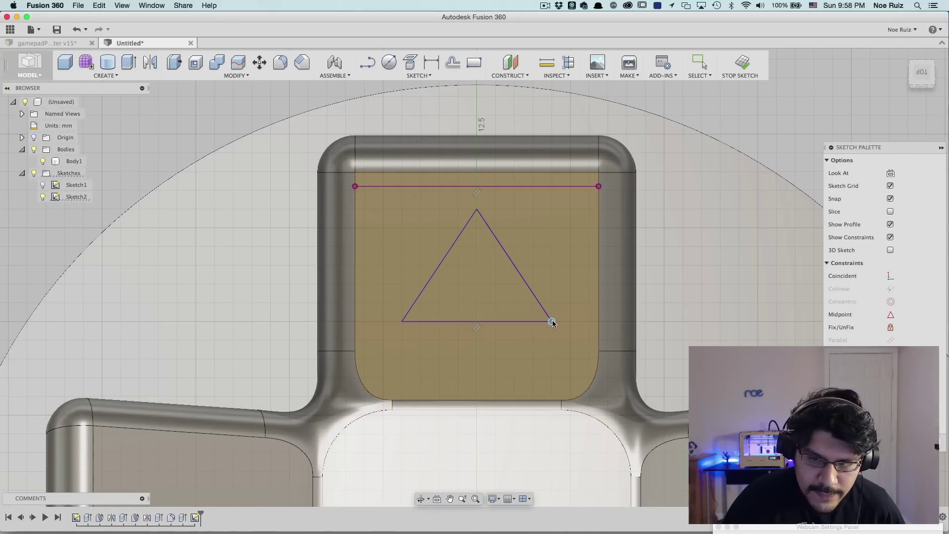
scroll(499, 244, down, 2)
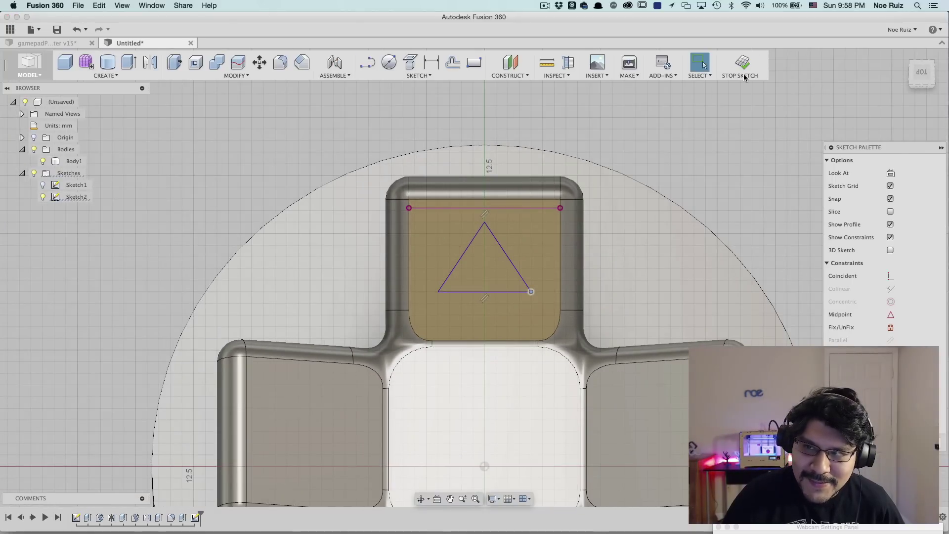
Finish the sketch and extrude the triangle -0.50 mm as a cut to engrave the arrow in the arm
click(741, 69)
key(e)
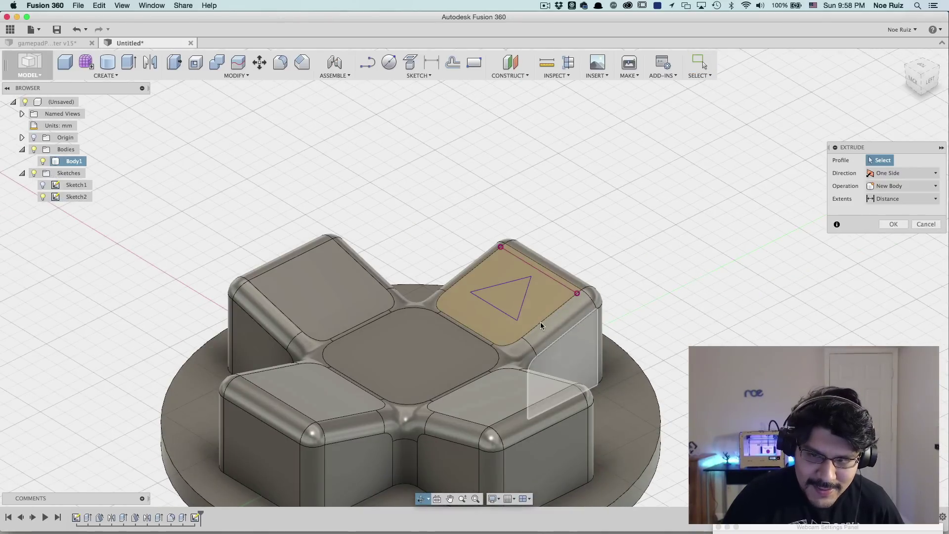
click(516, 310)
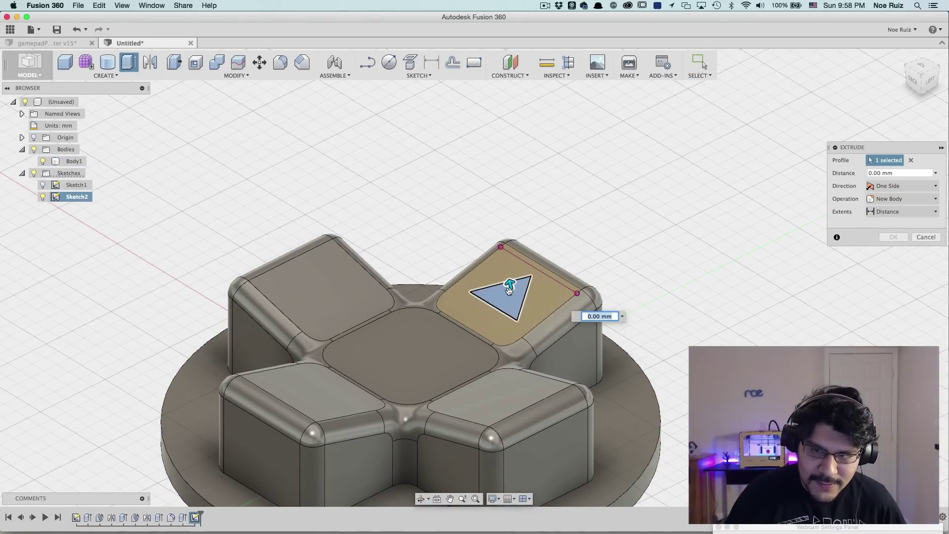
scroll(511, 299, up, 3)
drag(515, 304, 519, 312)
scroll(708, 274, down, 3)
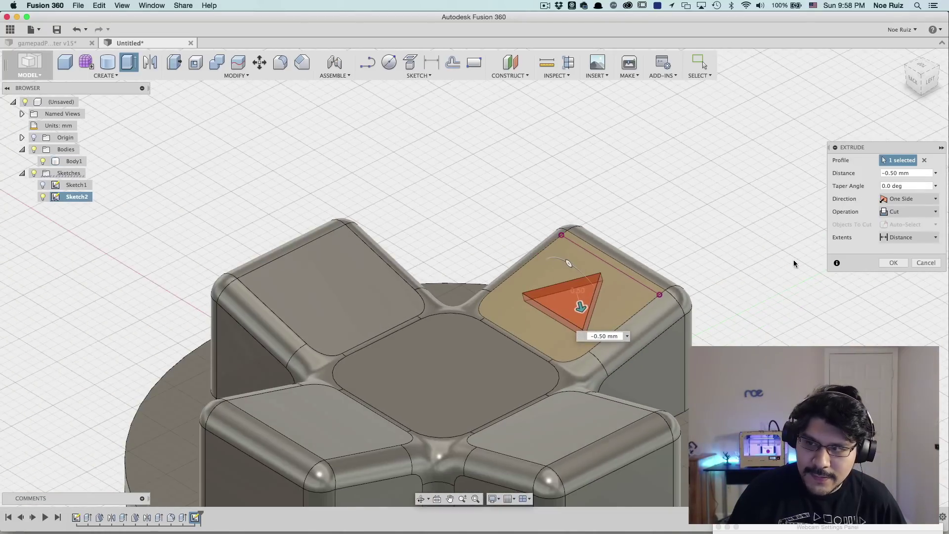
click(893, 263)
scroll(510, 223, down, 3)
shift+middle_drag(510, 223, 622, 201)
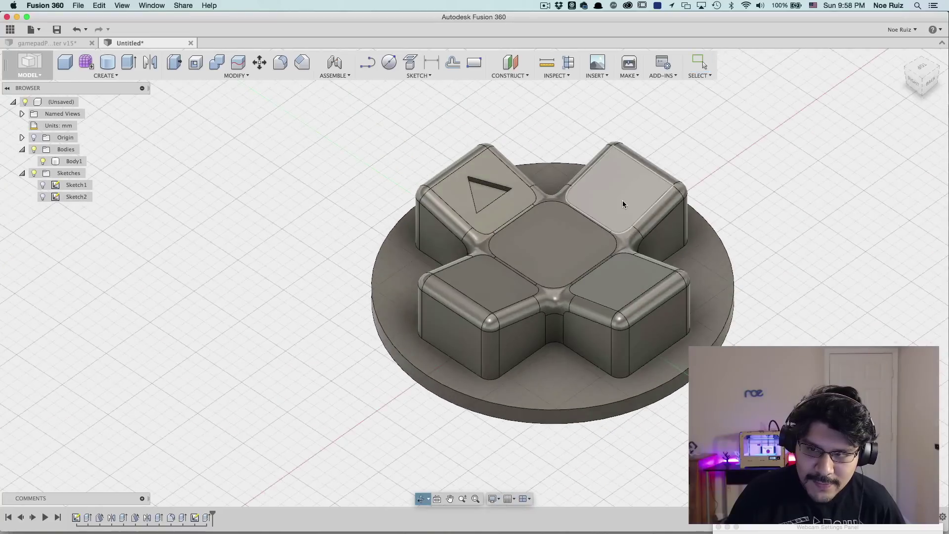
scroll(602, 301, down, 1)
shift+middle_drag(604, 272, 567, 303)
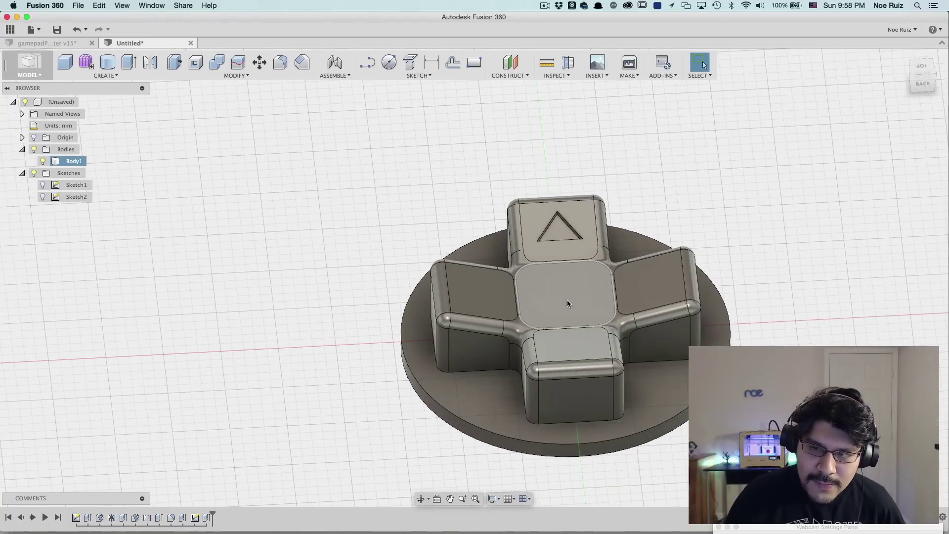
key(Escape)
Examine the dished center of the dpad 2 body in the gamepadPCB-tester design, and return to the untitled d-pad design
click(70, 46)
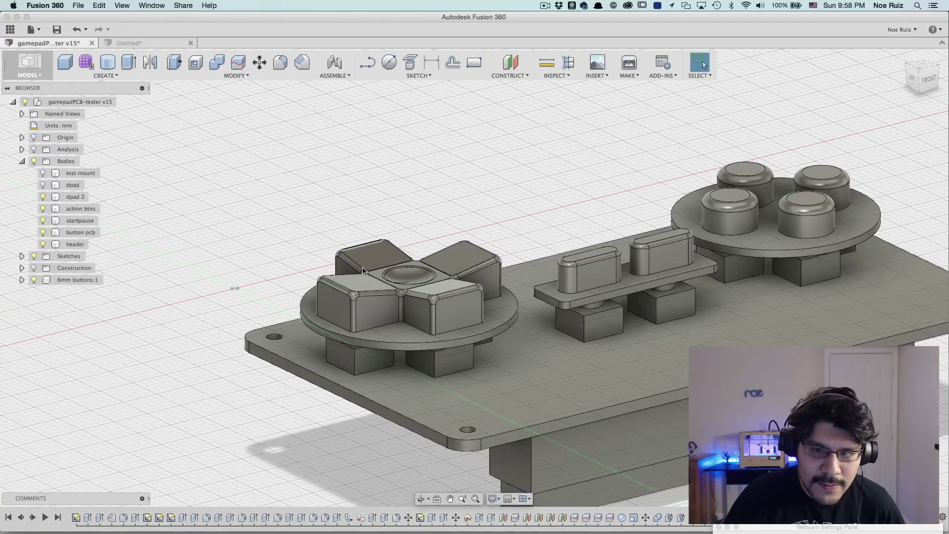
scroll(417, 272, up, 5)
scroll(396, 277, down, 5)
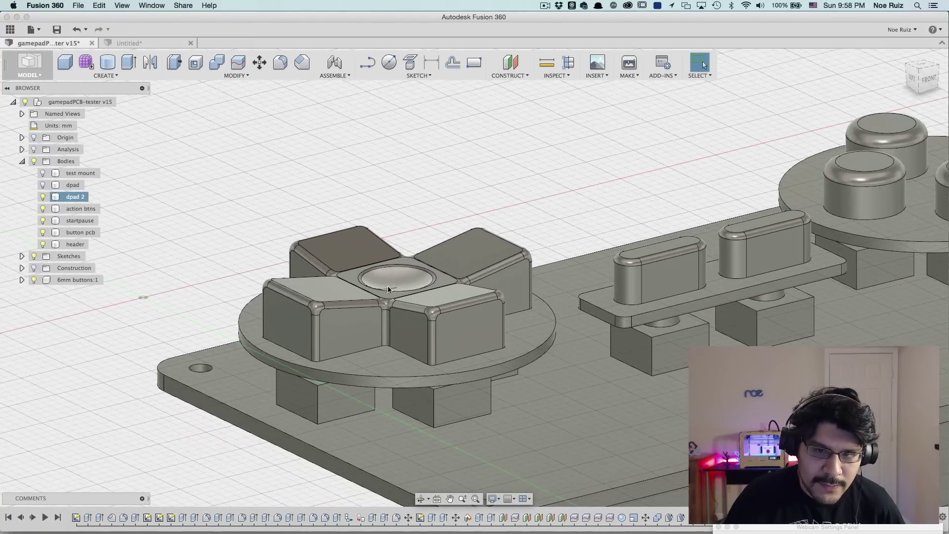
scroll(399, 277, up, 3)
scroll(398, 277, down, 2)
click(157, 42)
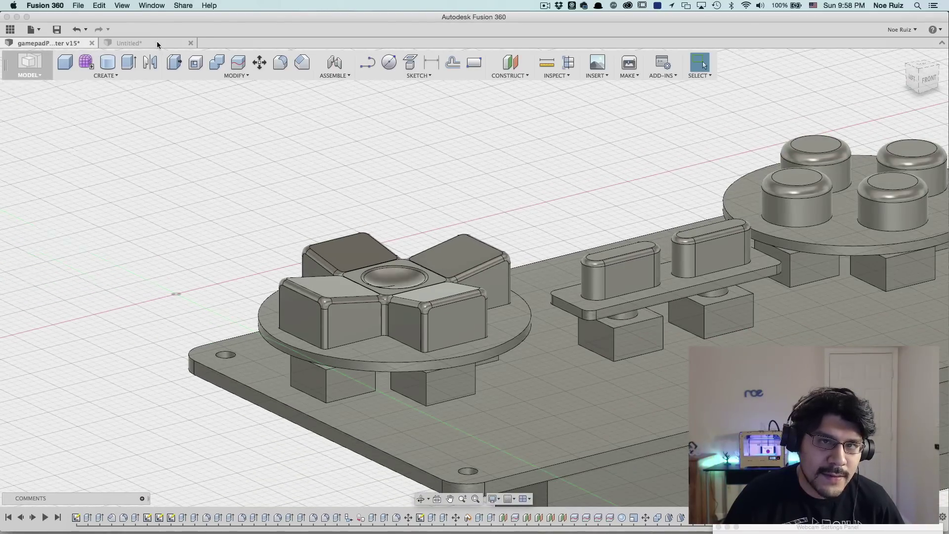
Inspect the d-pad's flat center and engraved arm from several angles
shift+middle_drag(336, 226, 299, 240)
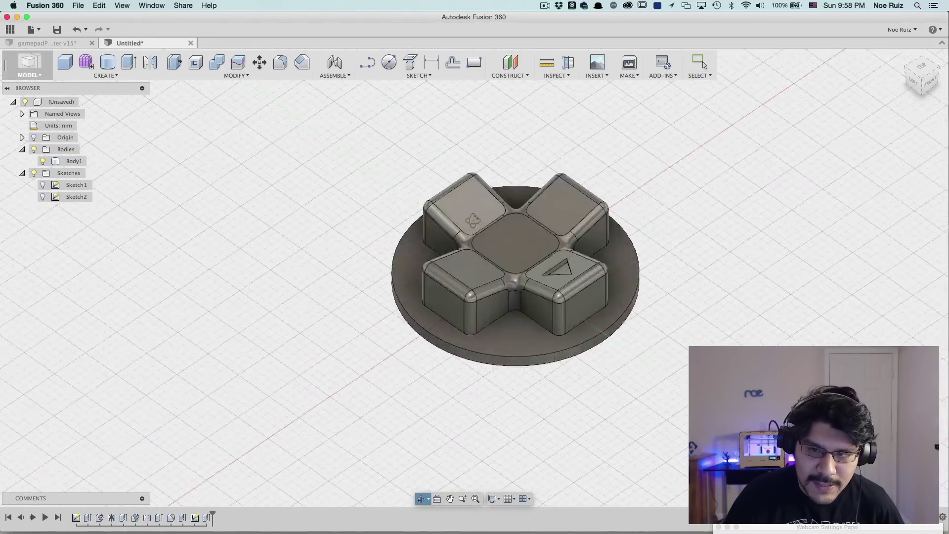
drag(472, 220, 492, 227)
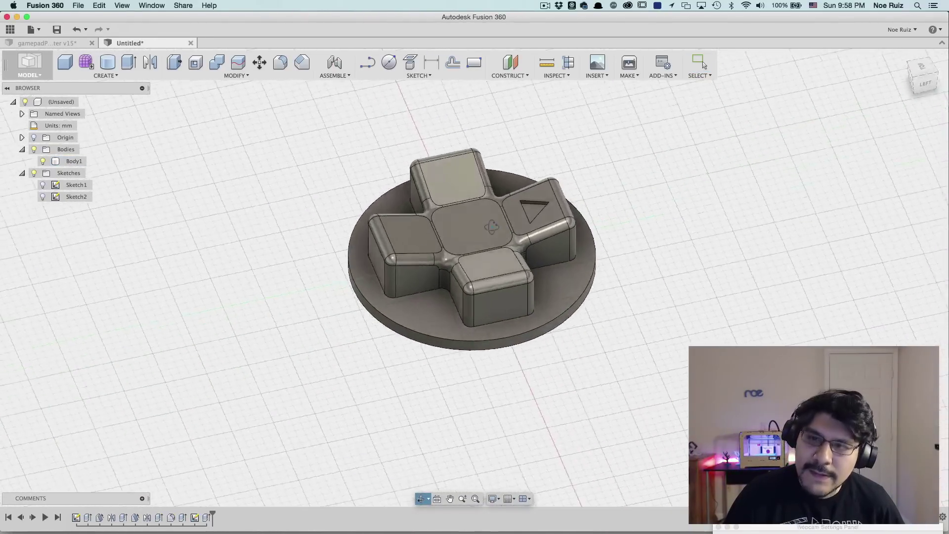
shift+middle_drag(492, 226, 459, 211)
middle_drag(458, 211, 449, 275)
scroll(455, 309, up, 3)
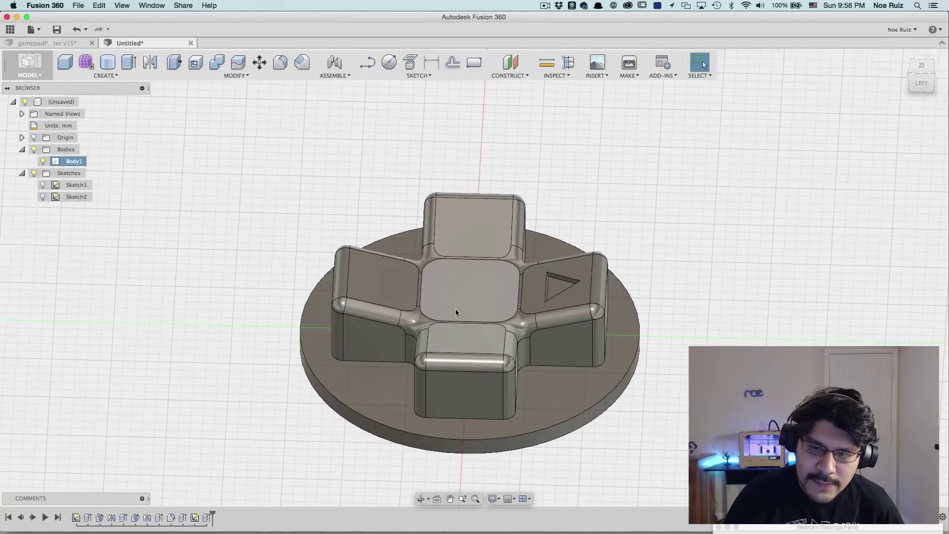
scroll(455, 308, down, 2)
scroll(455, 301, down, 3)
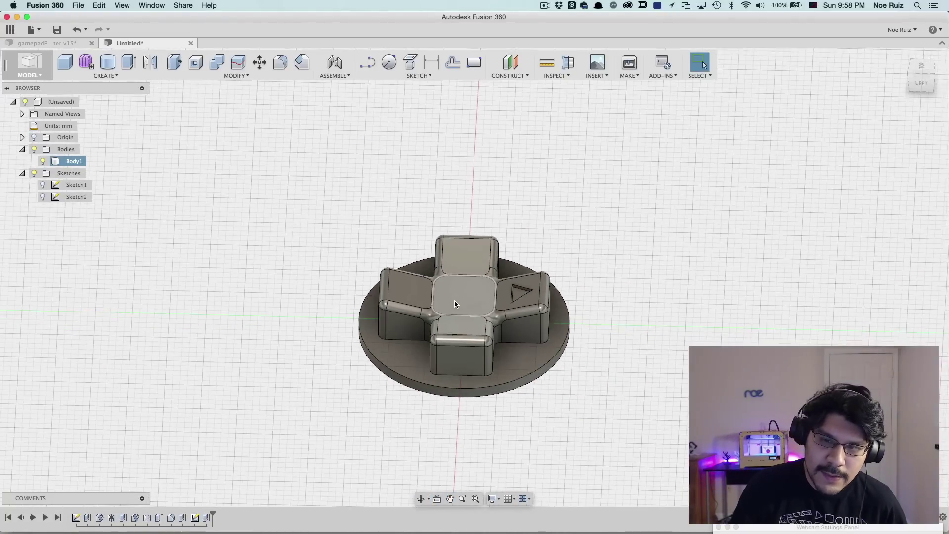
scroll(453, 299, up, 3)
scroll(278, 266, down, 5)
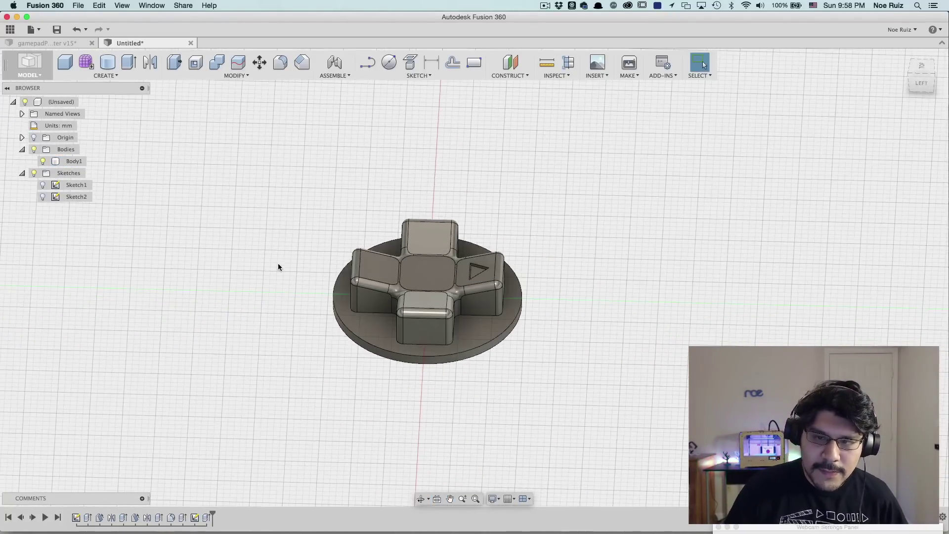
shift+middle_drag(278, 267, 333, 269)
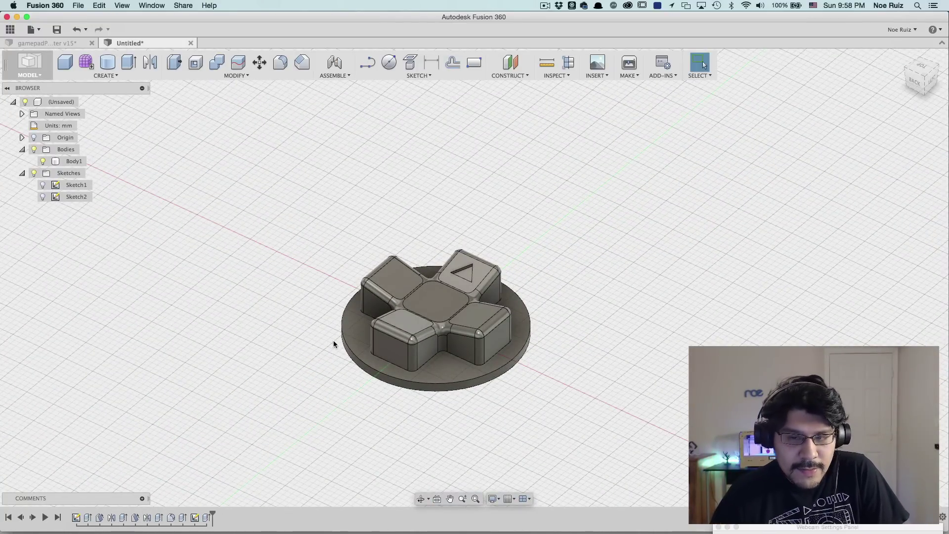
scroll(459, 275, up, 3)
scroll(434, 245, down, 2)
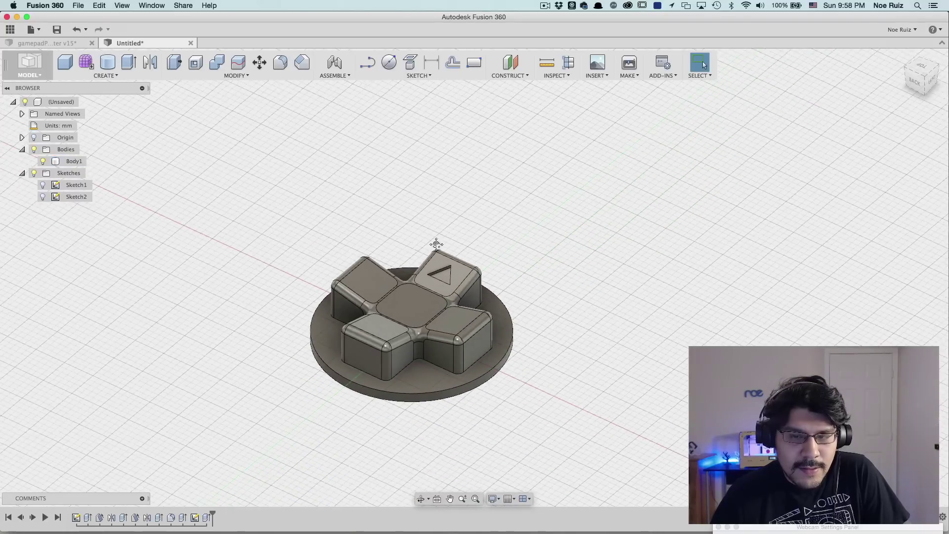
scroll(447, 240, up, 3)
scroll(443, 241, down, 1)
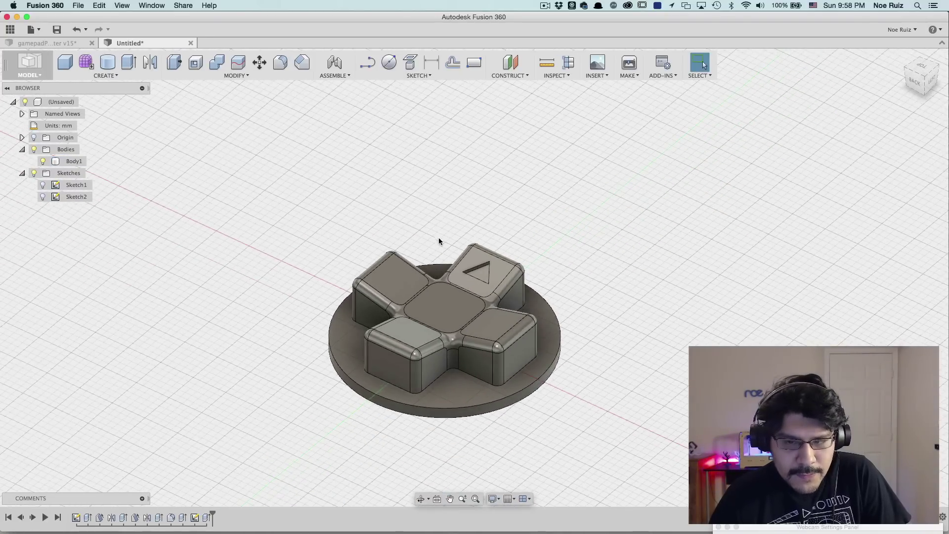
middle_drag(450, 225, 461, 176)
scroll(459, 194, up, 4)
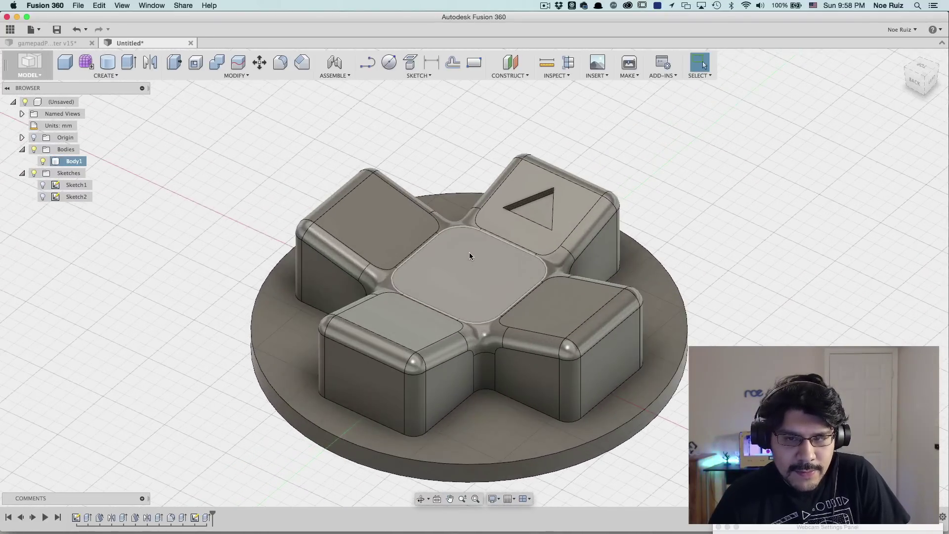
scroll(469, 252, down, 2)
scroll(391, 215, down, 2)
scroll(396, 218, up, 3)
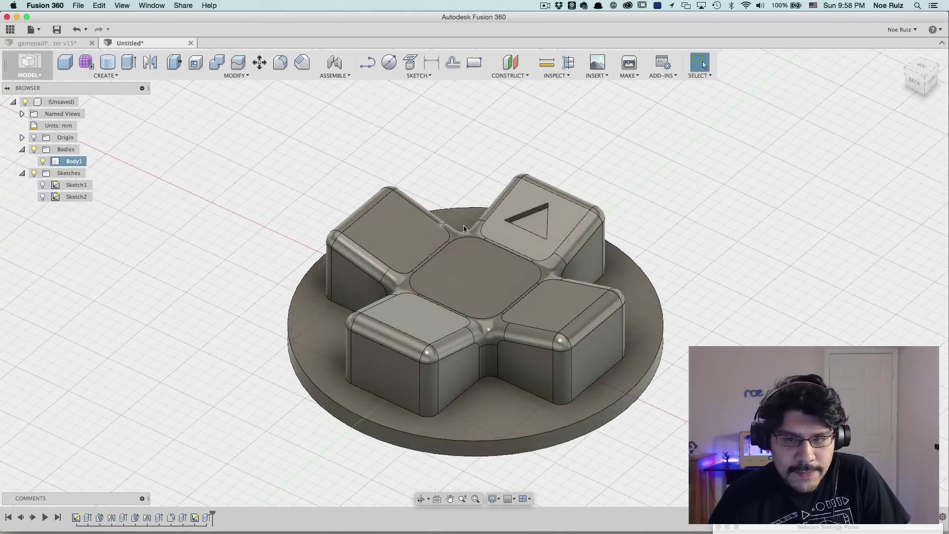
middle_drag(502, 181, 466, 176)
scroll(429, 202, down, 2)
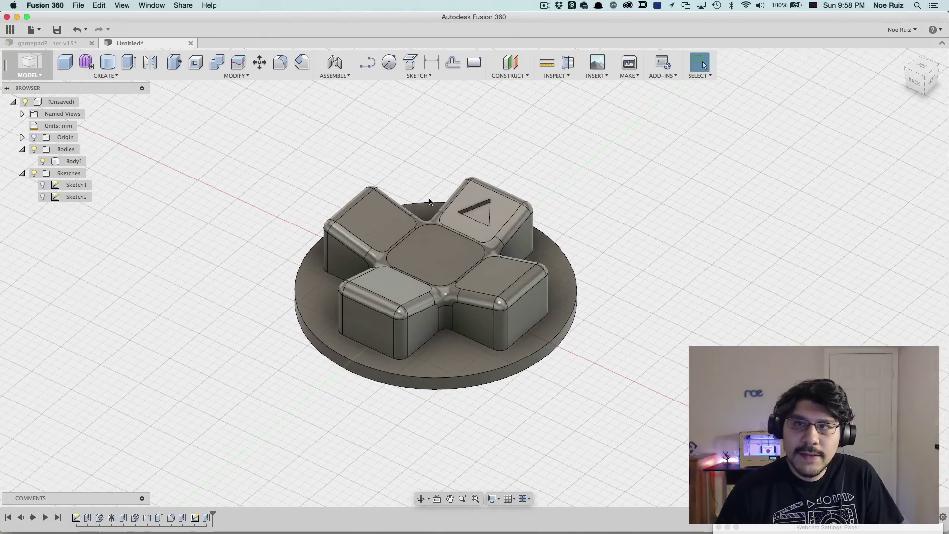